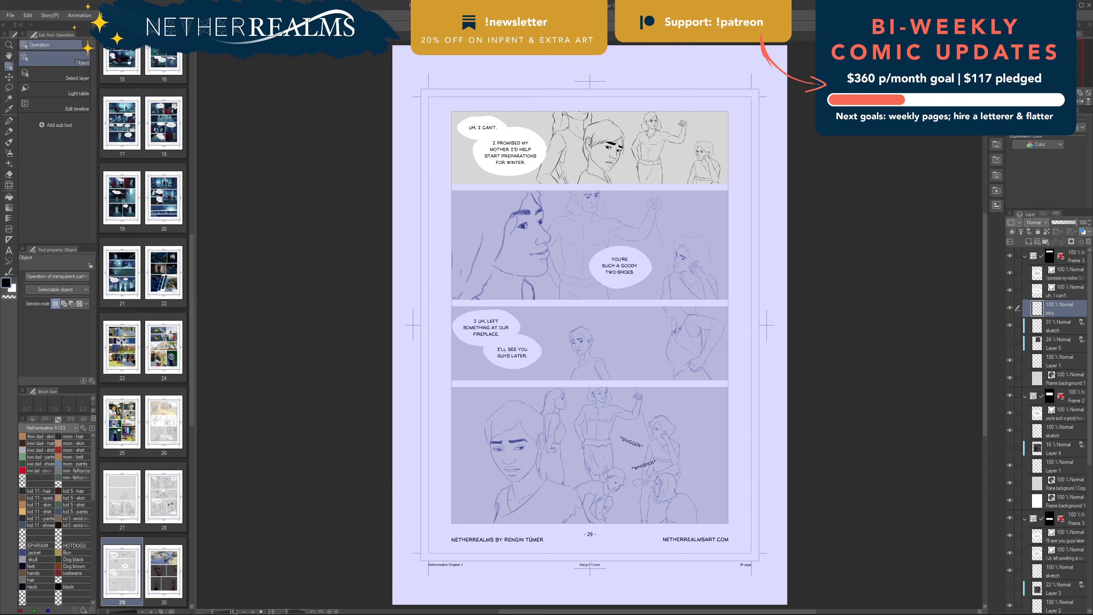
Step: Lower the opacity of the second panel's sketch layer to 31%
left_click_drag(590, 324, 580, 349)
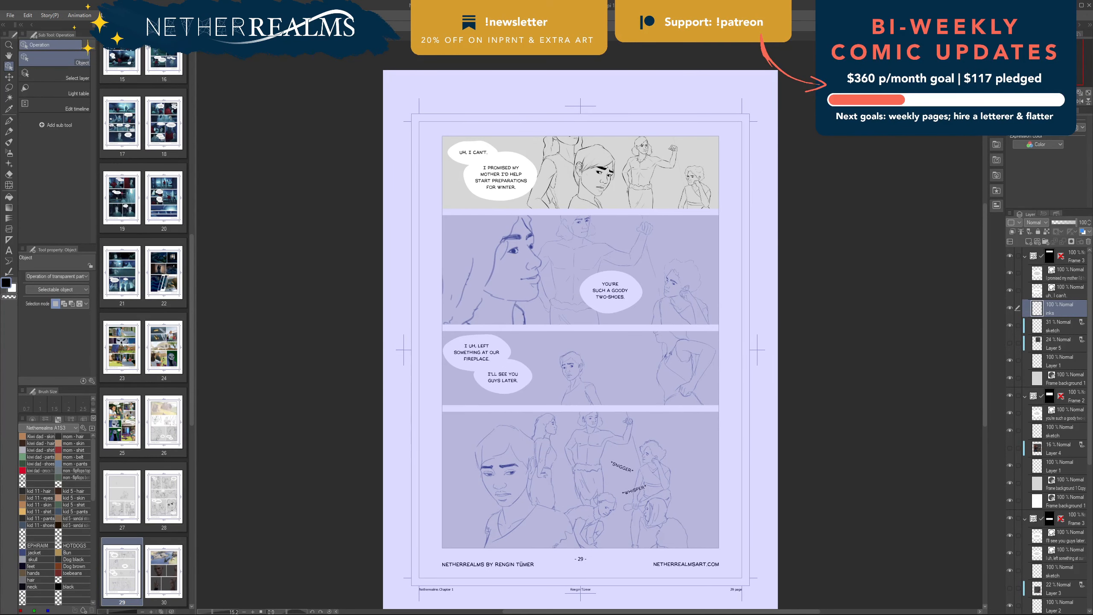
scroll(538, 359, "up", 3)
left_click_drag(607, 301, 607, 452)
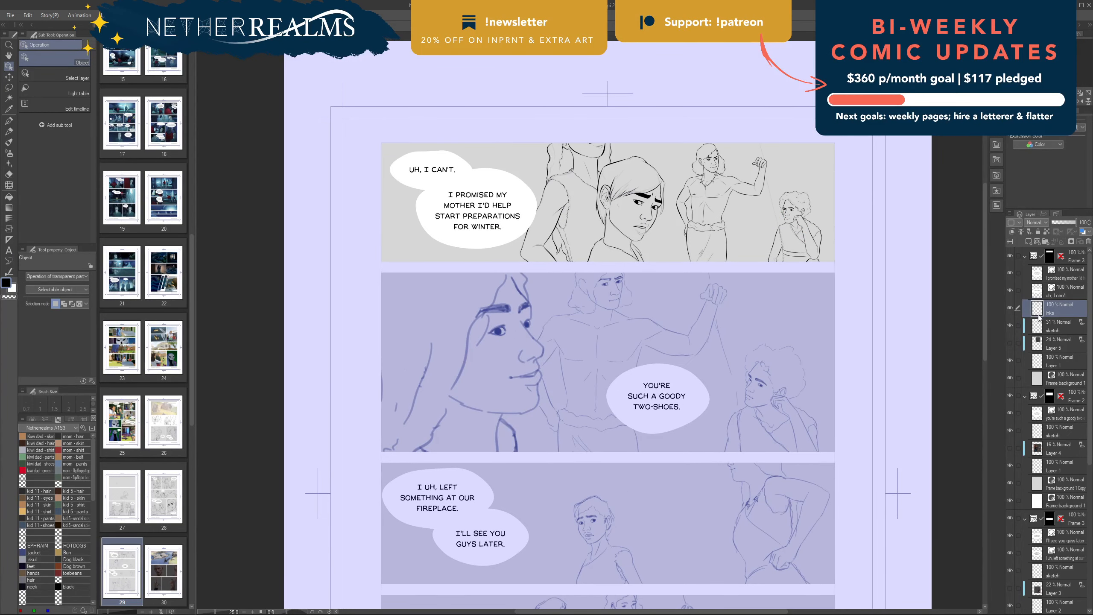
left_click(1038, 432)
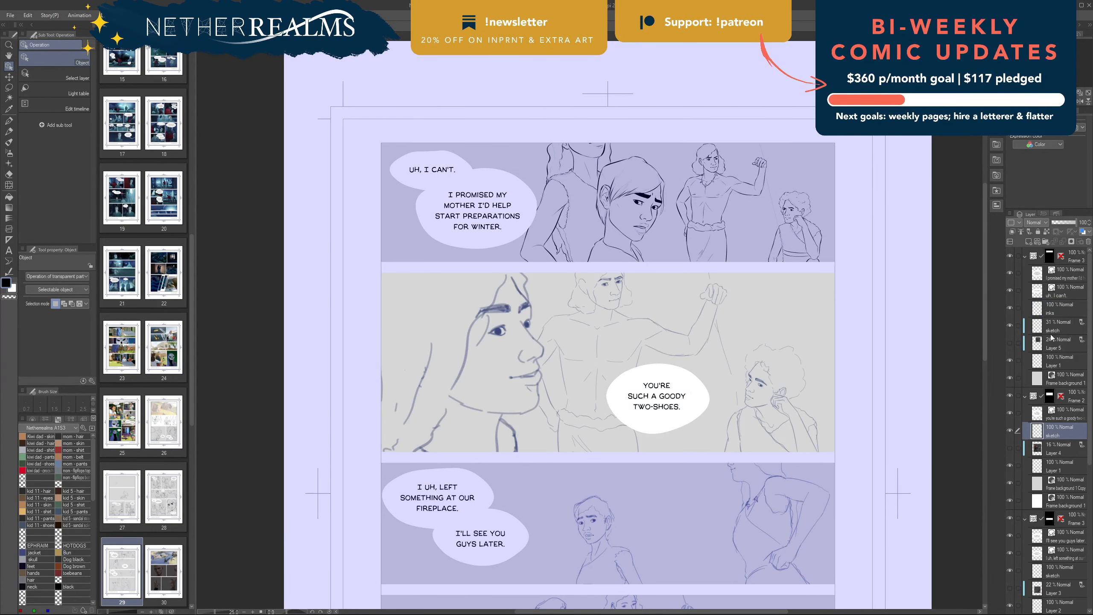
left_click(1059, 223)
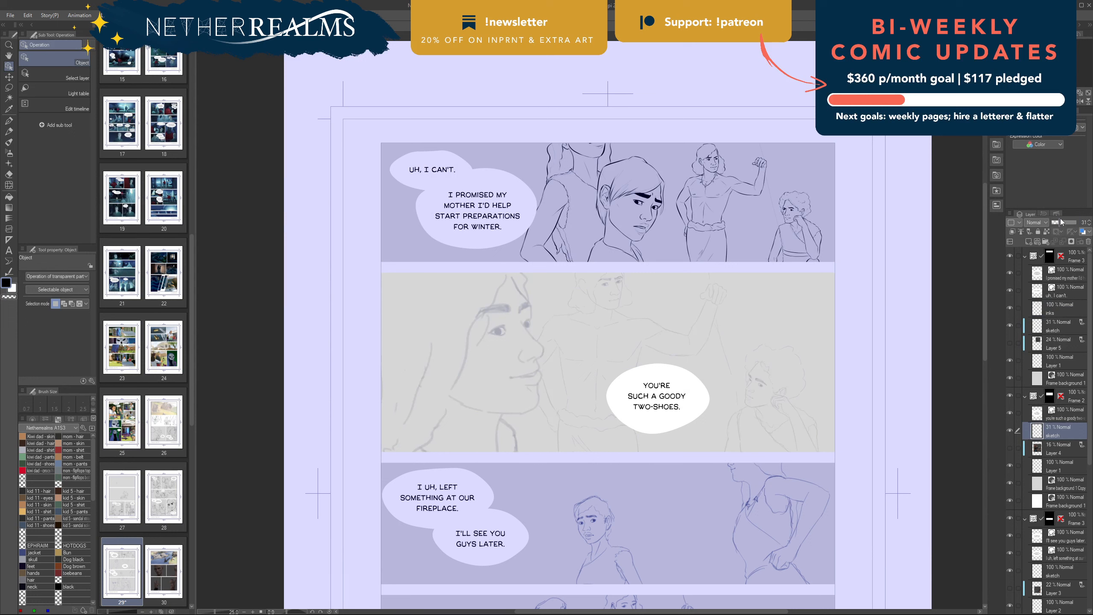
Step: Add a new layer above the second panel's sketch layer and name it "inks"
left_click(1028, 242)
double_click(1055, 432)
type("ink")
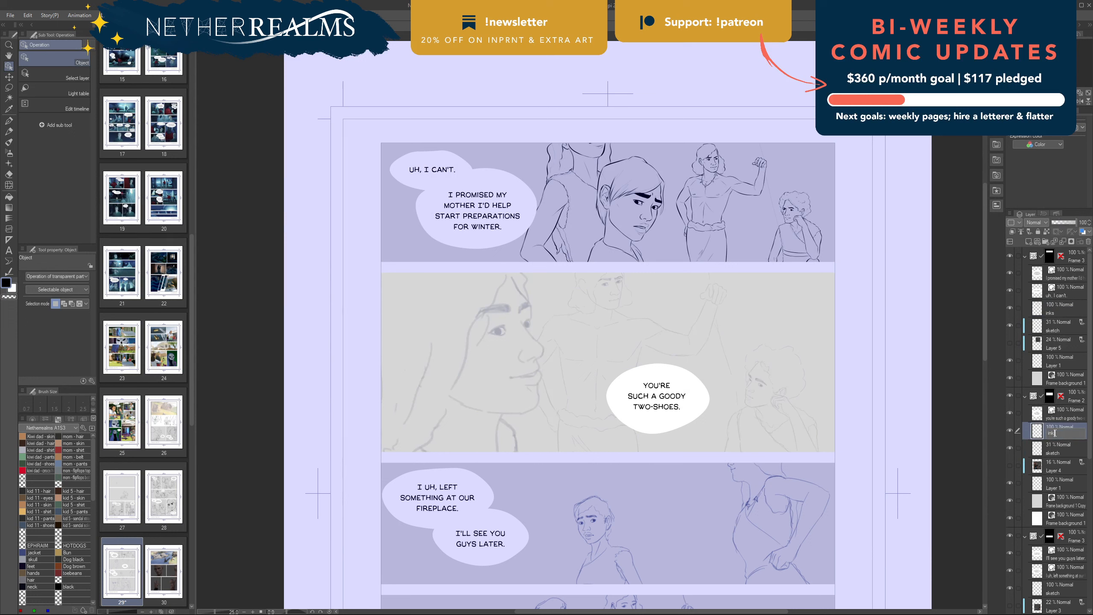
type("s")
key("Return")
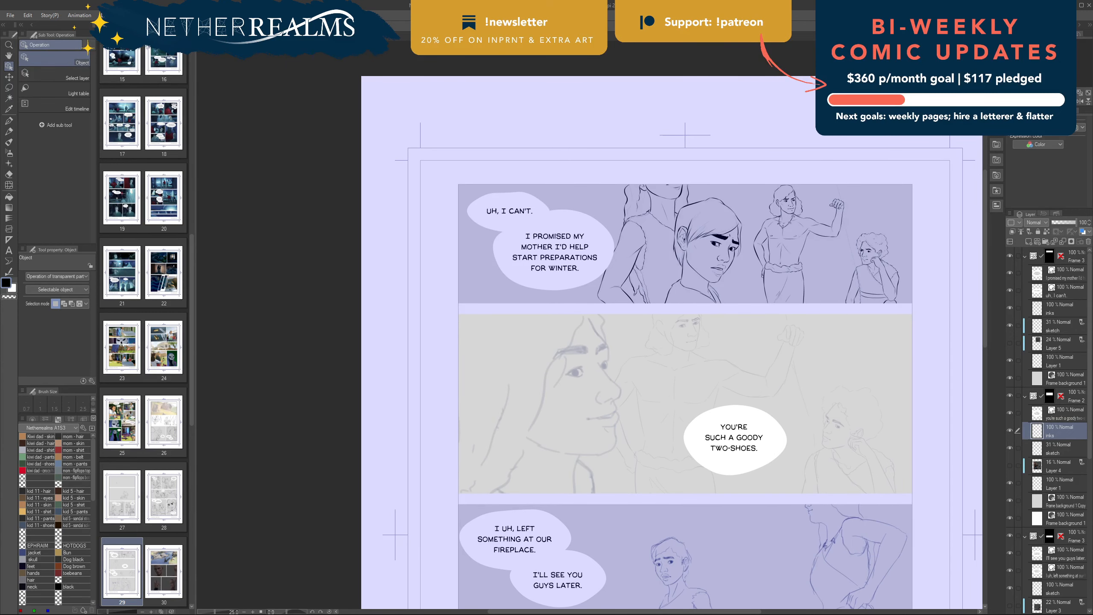
Step: Ink the far forehead and hair edge of the foreground face with the Maru - Netherrealms pen at brush size 50
key("p")
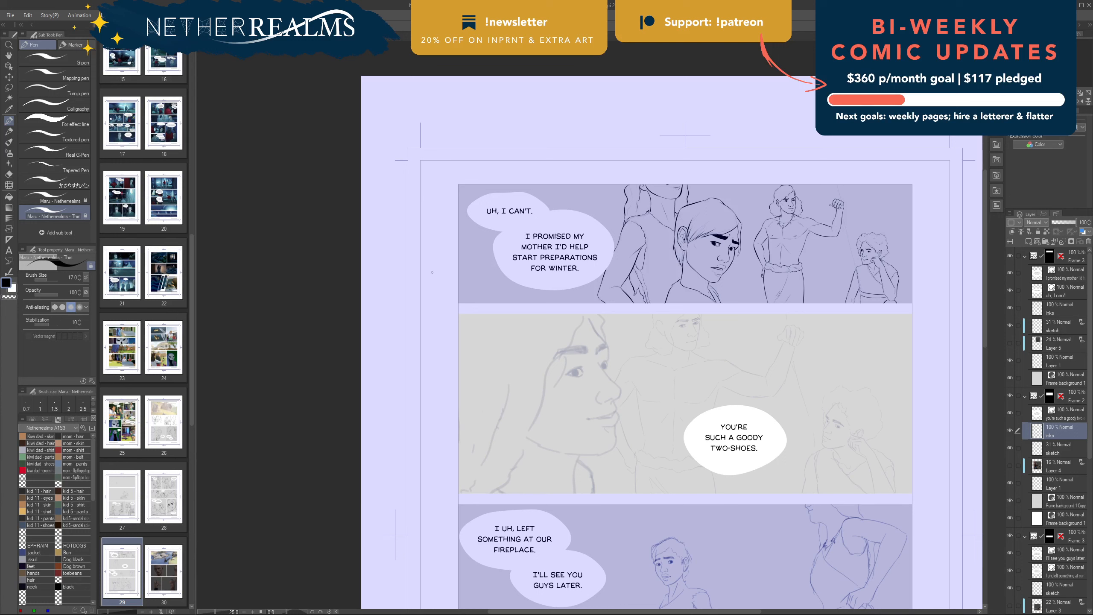
left_click(70, 199)
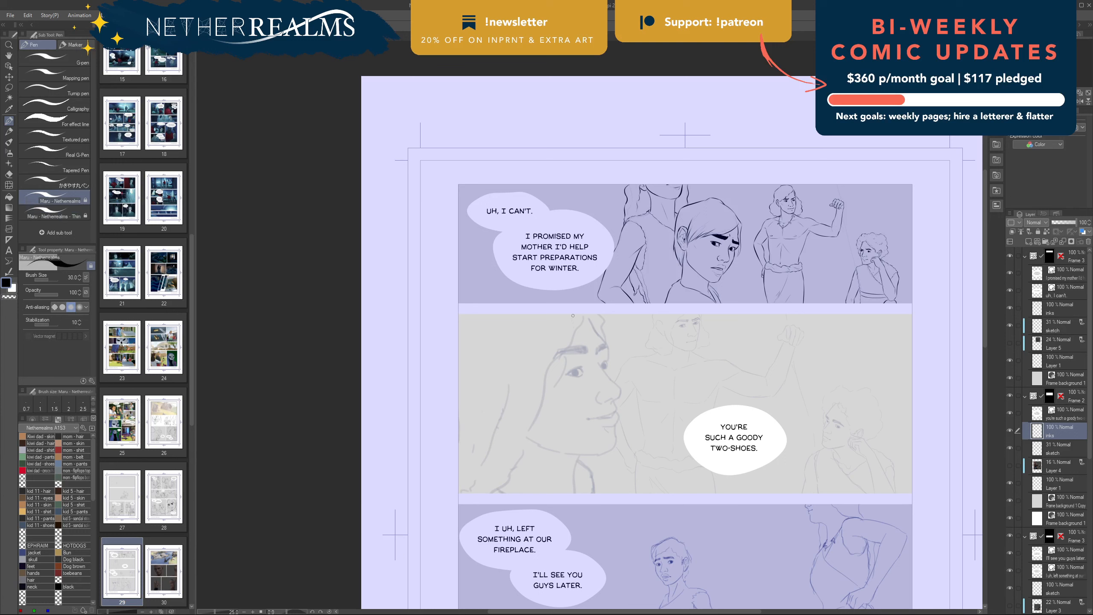
left_click_drag(588, 317, 598, 339)
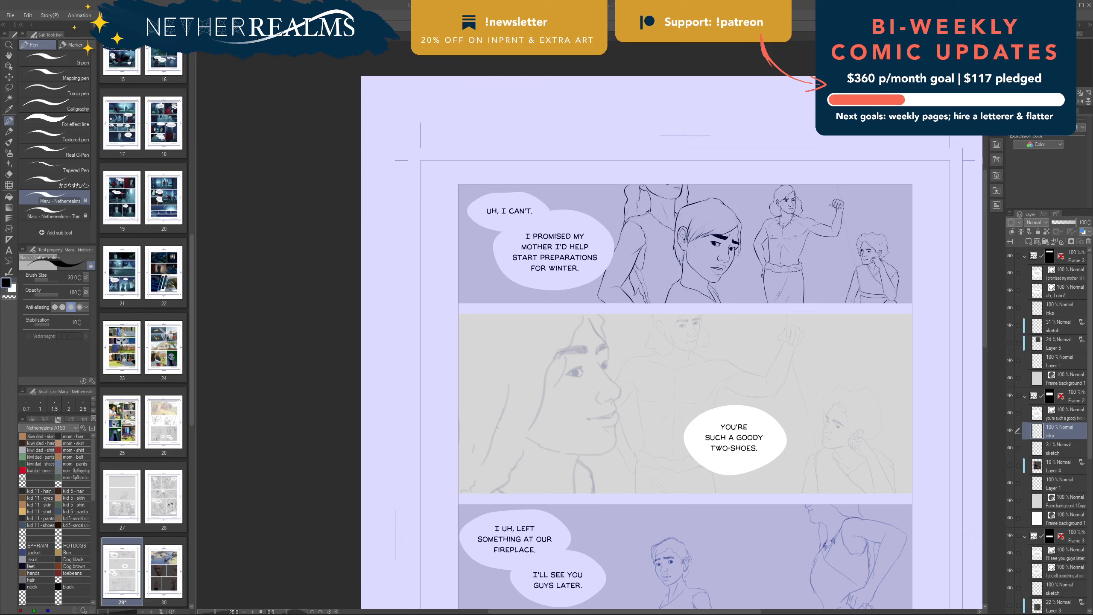
left_click(590, 323)
key("]")
key("]")
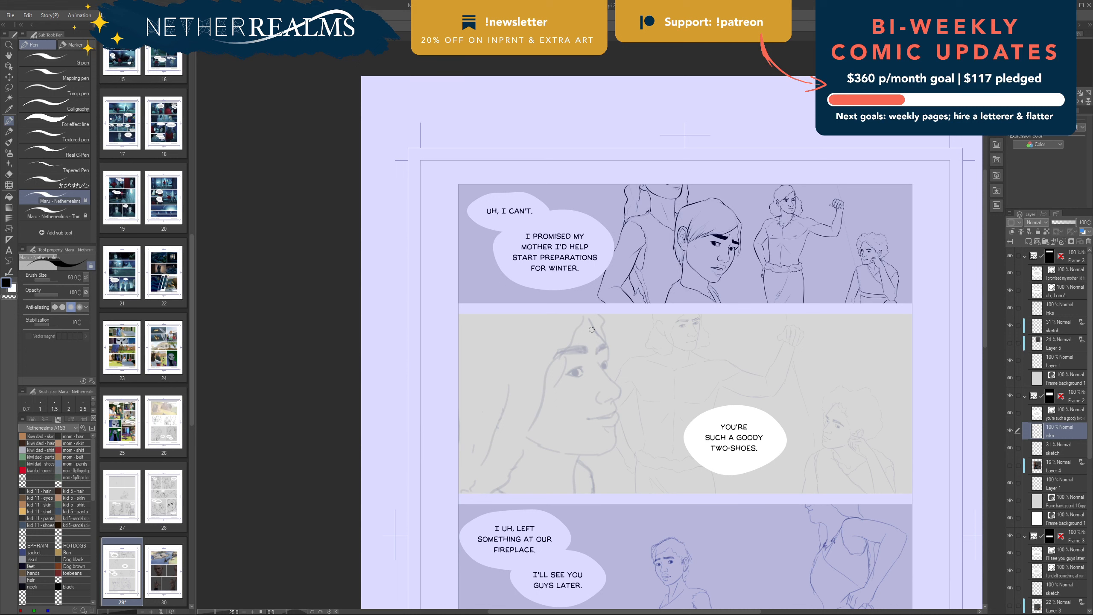
left_click_drag(589, 318, 609, 366)
key("ctrl+z")
key("ctrl+z")
key("ctrl+z")
key("ctrl+z")
Step: Ink the outlines of the foreground face's eyes and eyebrows over the sketch
left_click_drag(597, 360, 598, 344)
left_click_drag(584, 367, 568, 374)
key("ctrl+z")
key("ctrl+z")
left_click_drag(585, 372, 567, 374)
left_click_drag(578, 377, 565, 375)
left_click_drag(590, 354, 560, 356)
mouse_move(589, 346)
left_mouse_down()
mouse_move(559, 347)
mouse_move(551, 363)
mouse_move(586, 355)
left_mouse_up()
key("ctrl+z")
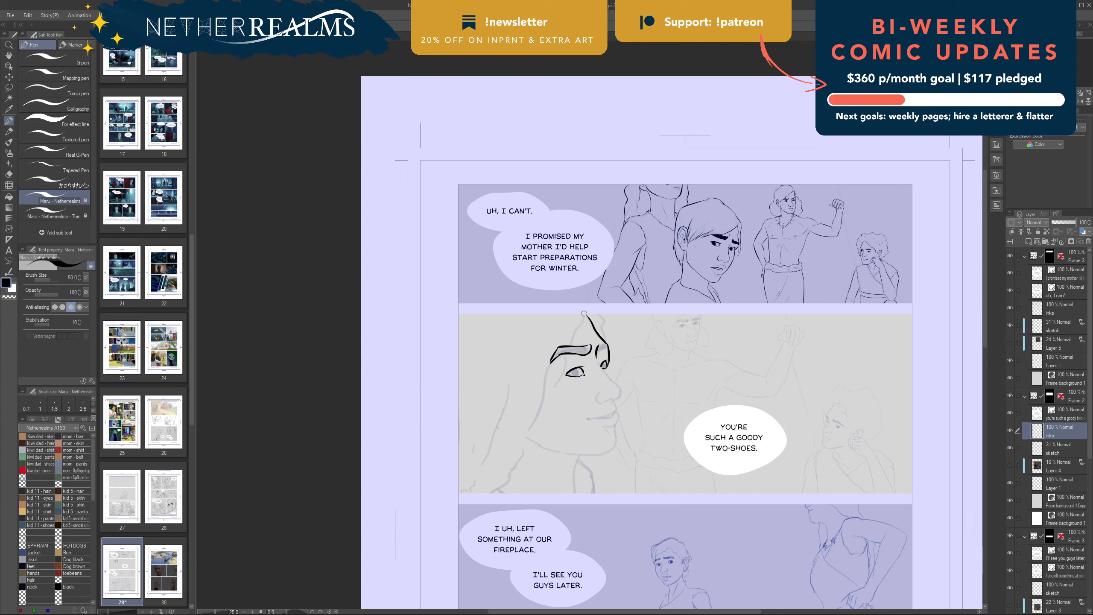
Step: Ink the near hairline from the parting down past the eyebrow and clean up the overlap with the Hard eraser
left_click_drag(586, 314, 549, 365)
key("e")
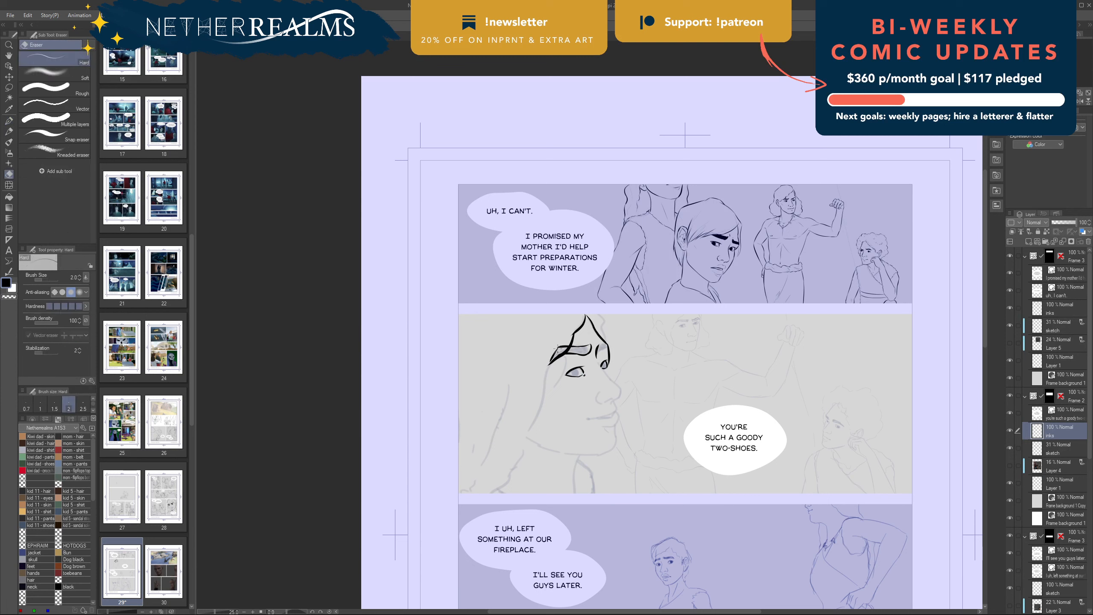
key("bracketright")
key("bracketright")
key("bracketright")
key("bracketright")
key("bracketright")
key("bracketright")
key("bracketright")
key("bracketright")
key("bracketright")
key("bracketright")
key("bracketright")
key("bracketright")
key("bracketright")
key("bracketright")
key("bracketright")
key("bracketright")
key("bracketright")
key("bracketright")
key("bracketright")
key("bracketright")
left_click_drag(559, 345, 558, 348)
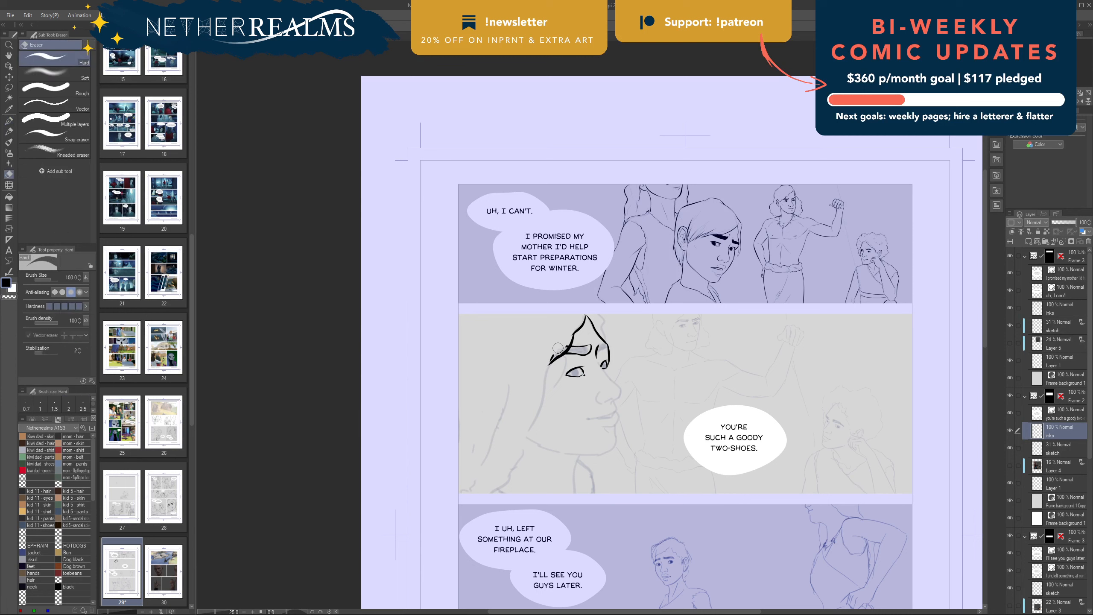
key("bracketleft")
key("bracketleft")
key("bracketleft")
key("bracketleft")
key("bracketleft")
key("bracketleft")
key("bracketleft")
key("bracketleft")
key("bracketleft")
key("bracketleft")
key("bracketleft")
key("bracketleft")
key("bracketleft")
key("bracketleft")
key("bracketright")
key("bracketright")
key("bracketright")
key("bracketright")
key("bracketright")
Step: Ink the long hair strand from the temple down to the panel's lower border with the pen at brush size 30
key("p")
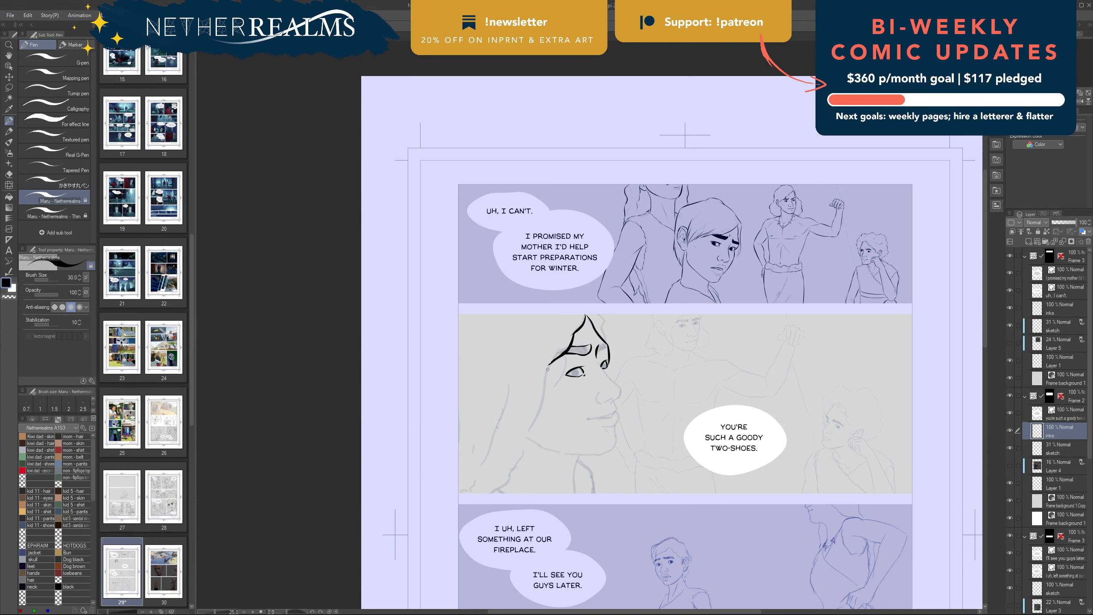
left_click_drag(552, 361, 538, 421)
key("ctrl+z")
left_click_drag(549, 365, 495, 494)
key("ctrl+z")
mouse_move(553, 362)
left_mouse_down()
mouse_move(527, 456)
mouse_move(500, 490)
left_mouse_up()
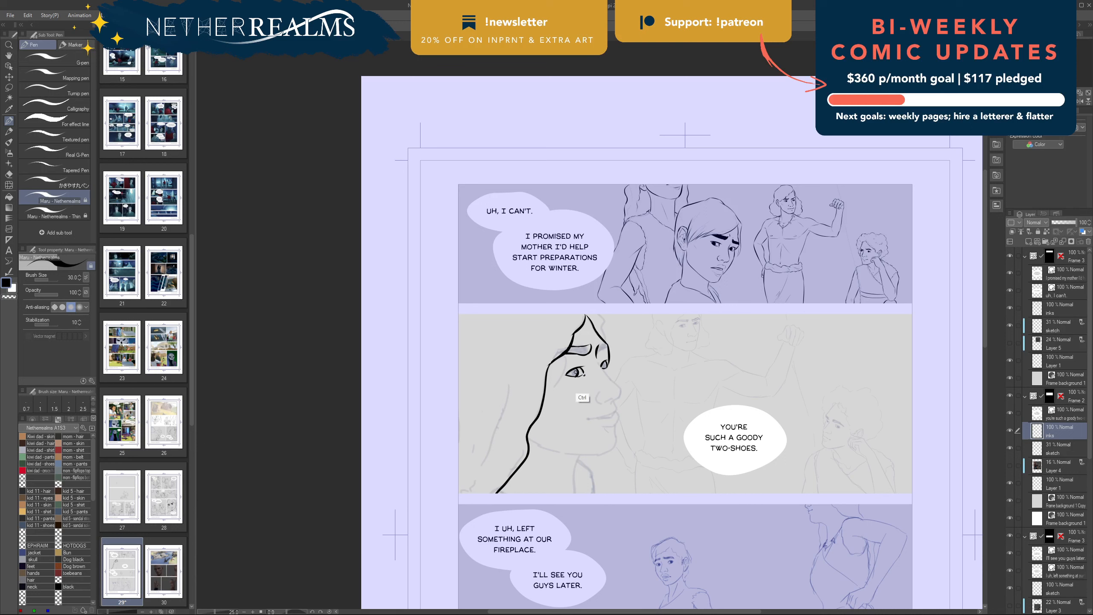
Step: Fill in the pupils and the near eyebrow of the foreground face with solid black
left_click_drag(578, 370, 580, 374)
left_click_drag(603, 360, 604, 368)
mouse_move(572, 348)
left_mouse_down()
mouse_move(583, 353)
mouse_move(572, 351)
left_mouse_up()
Step: Ink the foreground face's nose from the bridge to the tip and nostril
left_click_drag(598, 359, 615, 380)
key("ctrl+z")
key("ctrl+z")
left_click_drag(610, 378, 621, 388)
left_click_drag(621, 388, 610, 403)
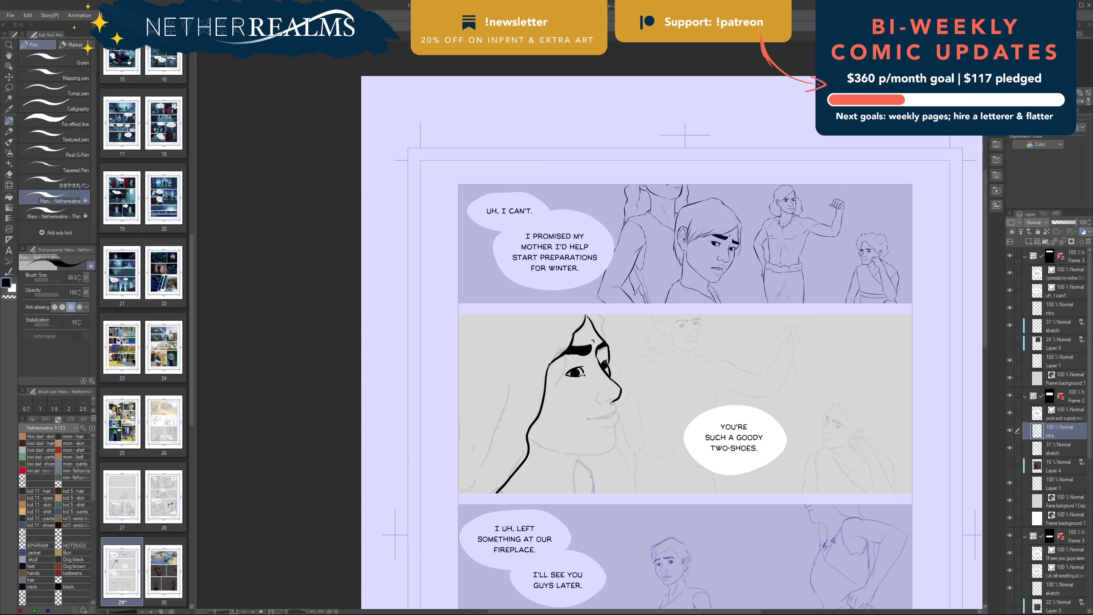
key("e")
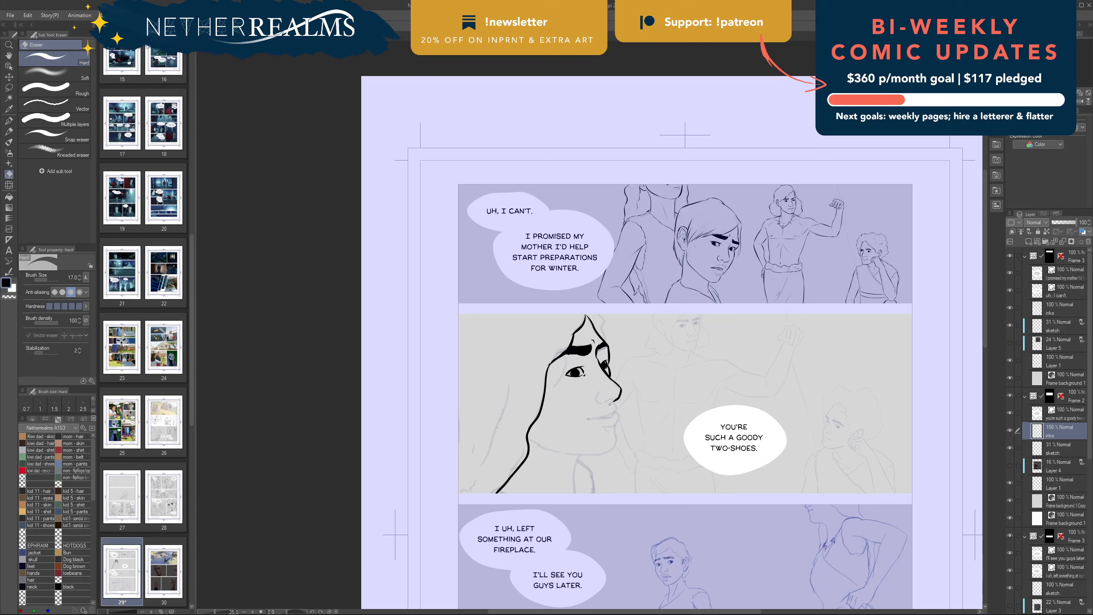
Step: Ink the nostril detail and the lips of the foreground face
key("p")
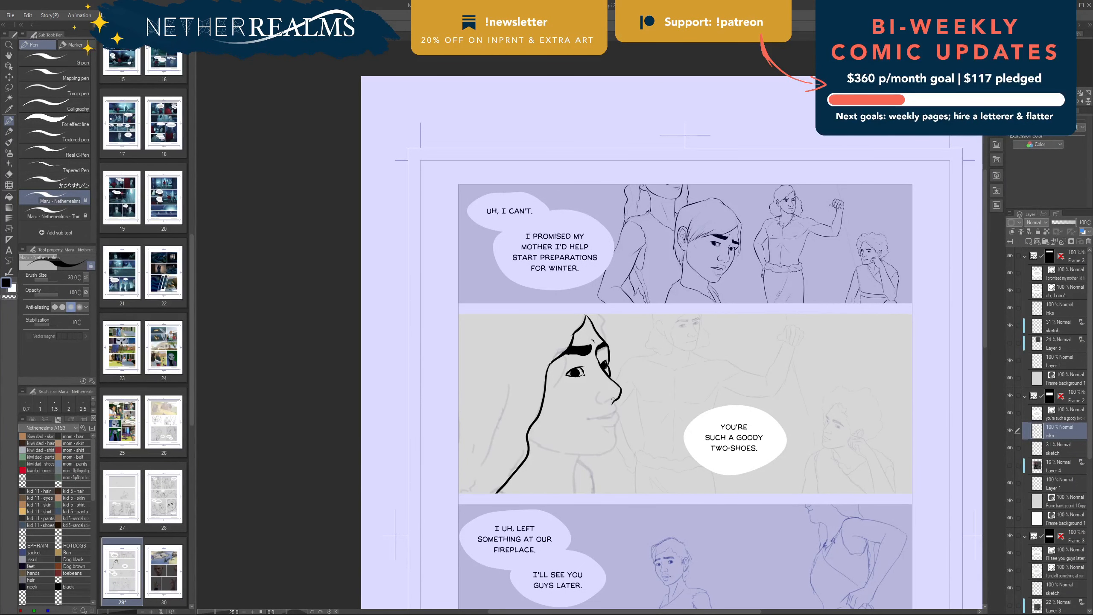
mouse_move(614, 400)
left_mouse_down()
mouse_move(596, 399)
mouse_move(600, 391)
left_mouse_up()
key("ctrl+z")
key("ctrl+z")
key("ctrl+z")
left_click_drag(614, 402, 588, 419)
key("ctrl+z")
key("ctrl+z")
key("ctrl+z")
key("ctrl+z")
Step: Ink the chin and jawline of the foreground face, rotating the canvas for the long jaw curve
mouse_move(614, 426)
left_mouse_down()
mouse_move(612, 449)
mouse_move(582, 454)
left_mouse_up()
key("ctrl+z")
mouse_move(641, 396)
left_mouse_down()
mouse_move(677, 331)
mouse_move(661, 274)
left_mouse_up()
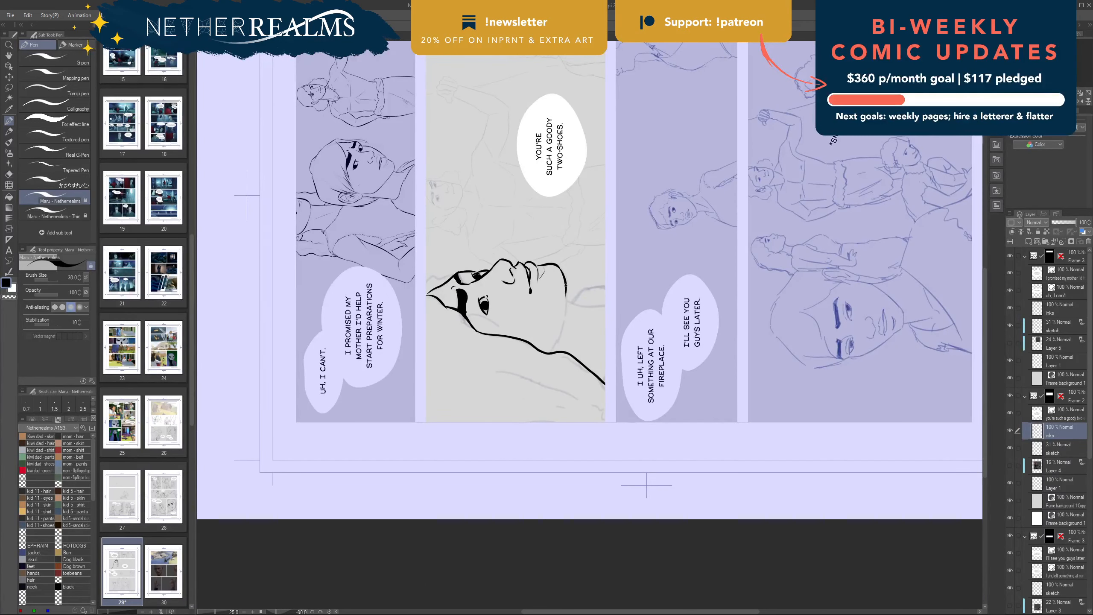
left_click_drag(567, 288, 555, 350)
key("ctrl+z")
left_click_drag(567, 291, 553, 347)
mouse_move(562, 262)
left_mouse_down()
mouse_move(634, 272)
mouse_move(658, 318)
mouse_move(654, 300)
left_mouse_up()
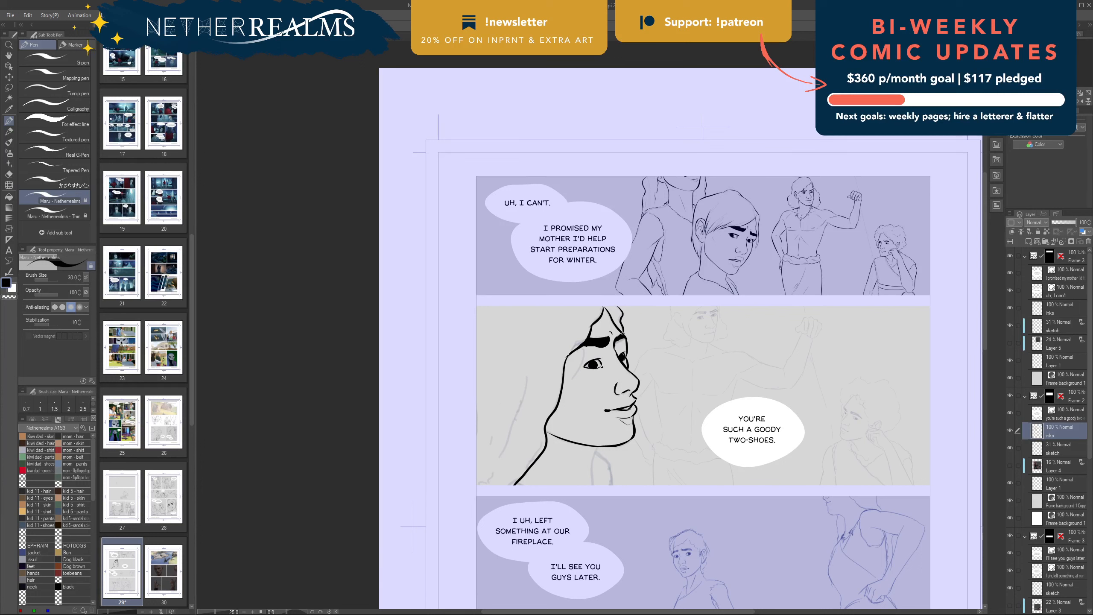
Step: Ink the foreground character's back hair strand and the outer hair curve along the panel's edge
mouse_move(616, 303)
left_mouse_down()
mouse_move(626, 347)
mouse_move(628, 321)
left_mouse_up()
key("ctrl+z")
key("ctrl+z")
left_click_drag(532, 364, 495, 460)
key("ctrl+z")
mouse_move(526, 368)
left_mouse_down()
mouse_move(517, 424)
mouse_move(487, 473)
left_mouse_up()
left_click_drag(492, 303, 477, 351)
key("ctrl+z")
key("ctrl+z")
left_click_drag(487, 304, 476, 370)
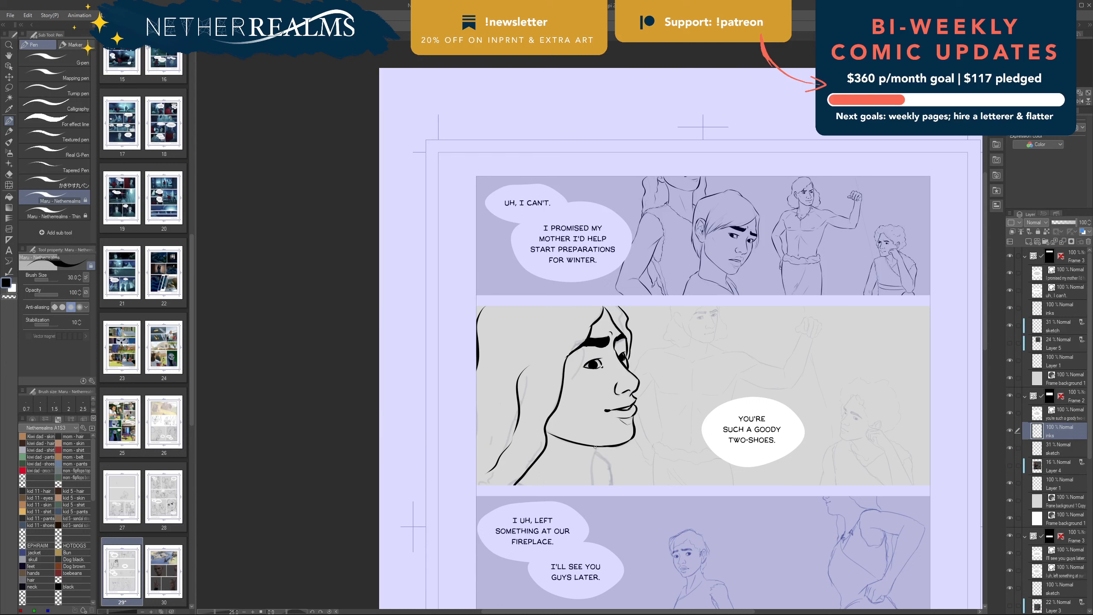
Step: Ink the foreground character's neck and collar lines below the jaw
mouse_move(601, 448)
left_mouse_down()
mouse_move(591, 471)
mouse_move(608, 461)
mouse_move(612, 485)
left_mouse_up()
left_click_drag(506, 414, 409, 423)
double_click(6, 282)
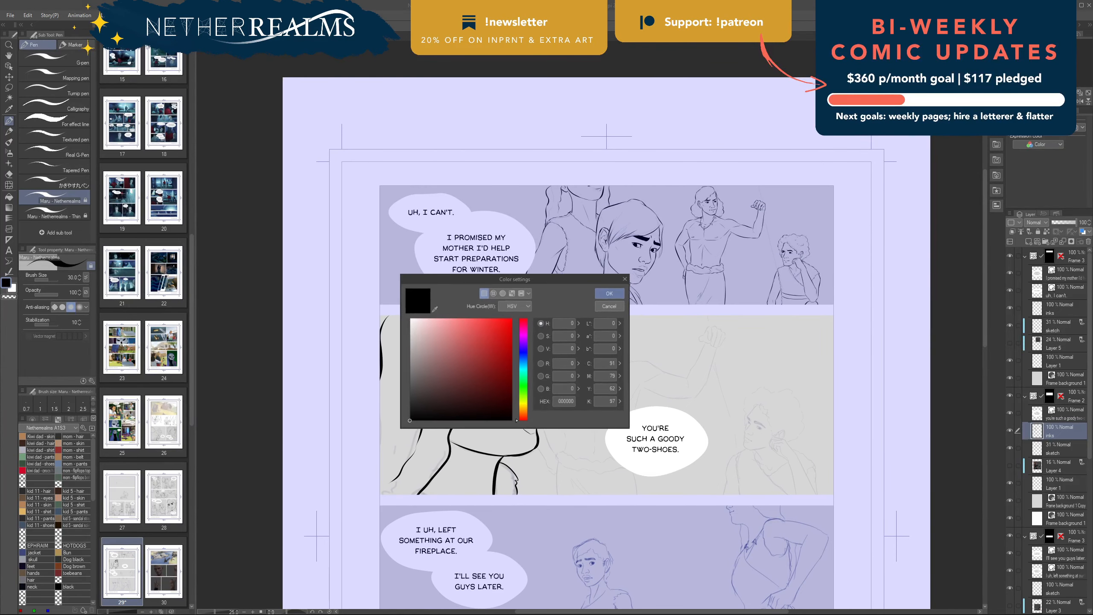
left_click(611, 305)
Step: Ink the eyes of the shirtless man behind the foreground face with the Maru - Netherrealms - Thin pen
left_click(53, 216)
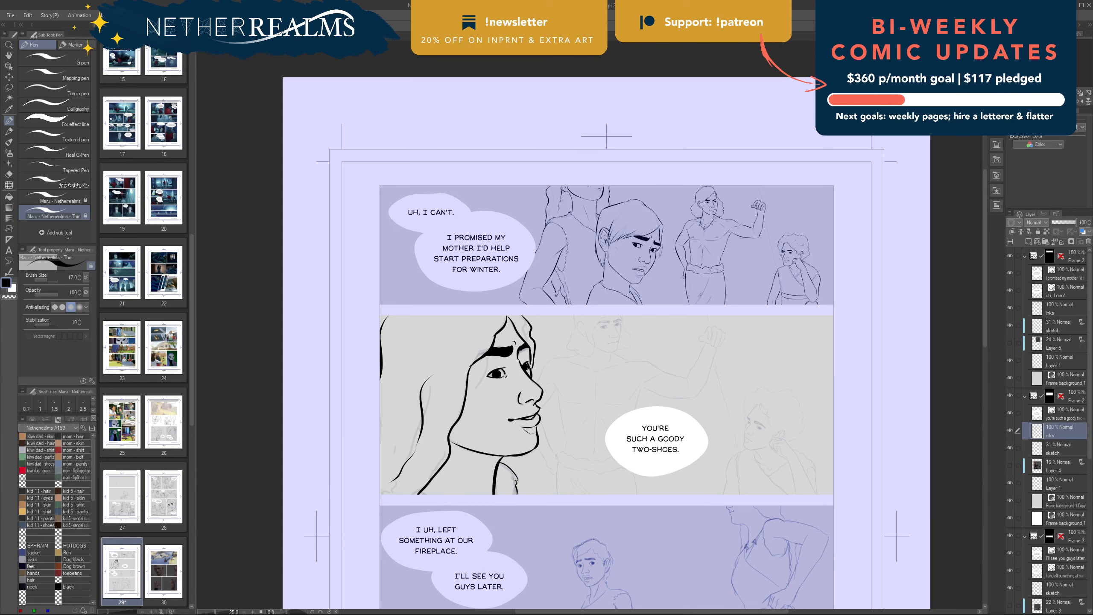
scroll(579, 353, "up", 1)
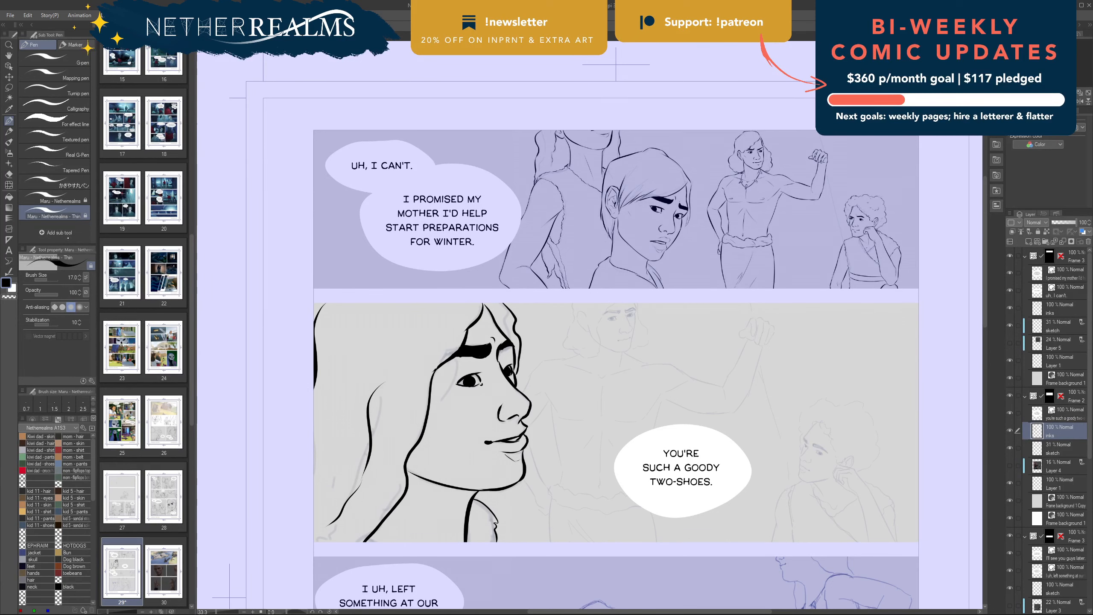
left_click_drag(578, 352, 574, 385)
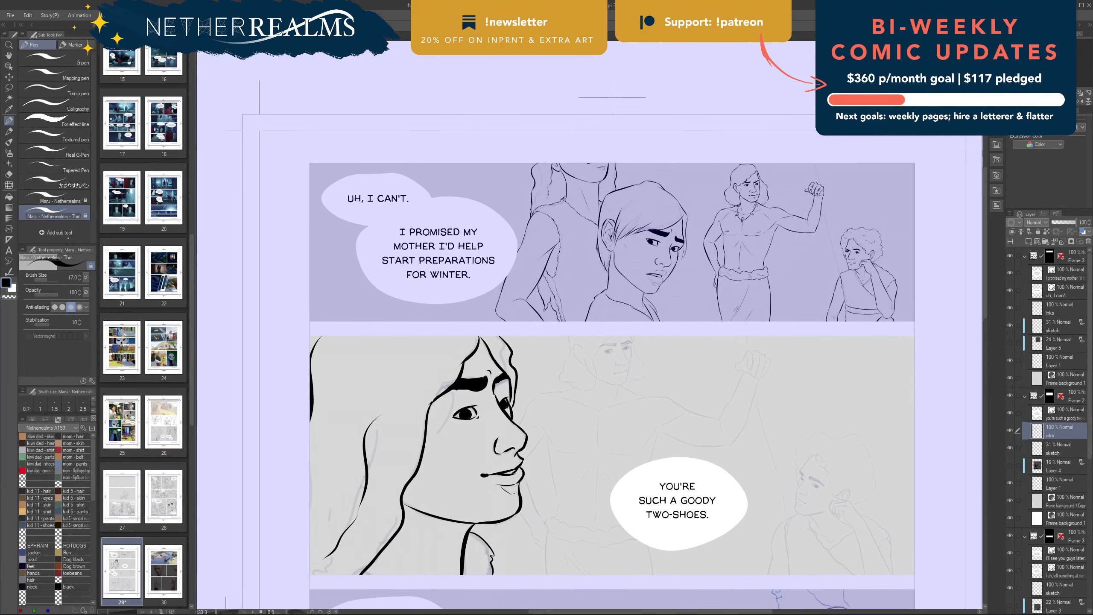
scroll(566, 380, "up", 1)
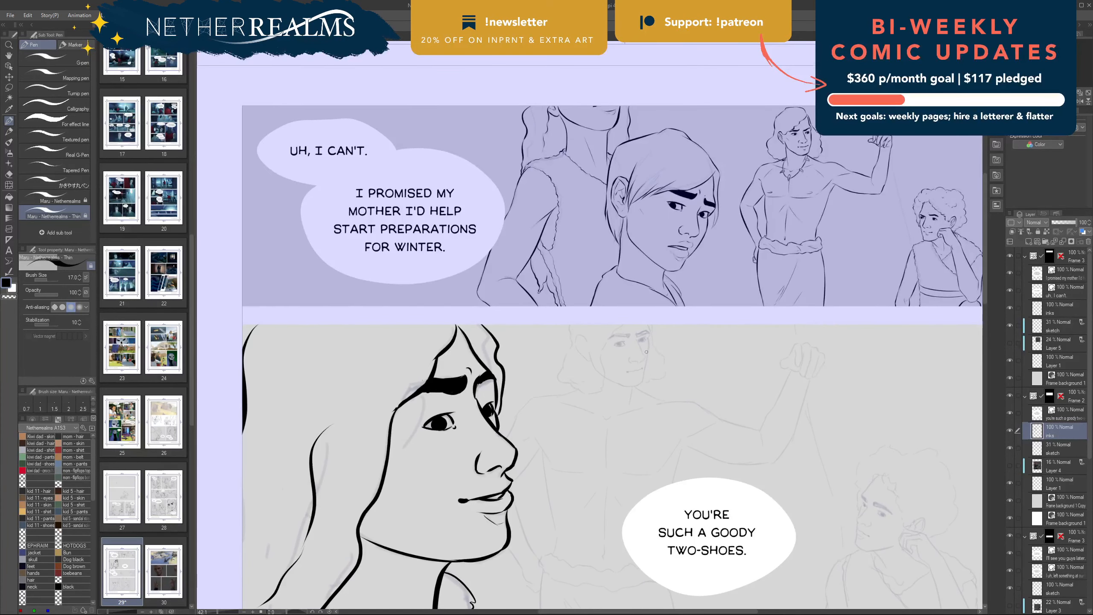
scroll(592, 376, "up", 2)
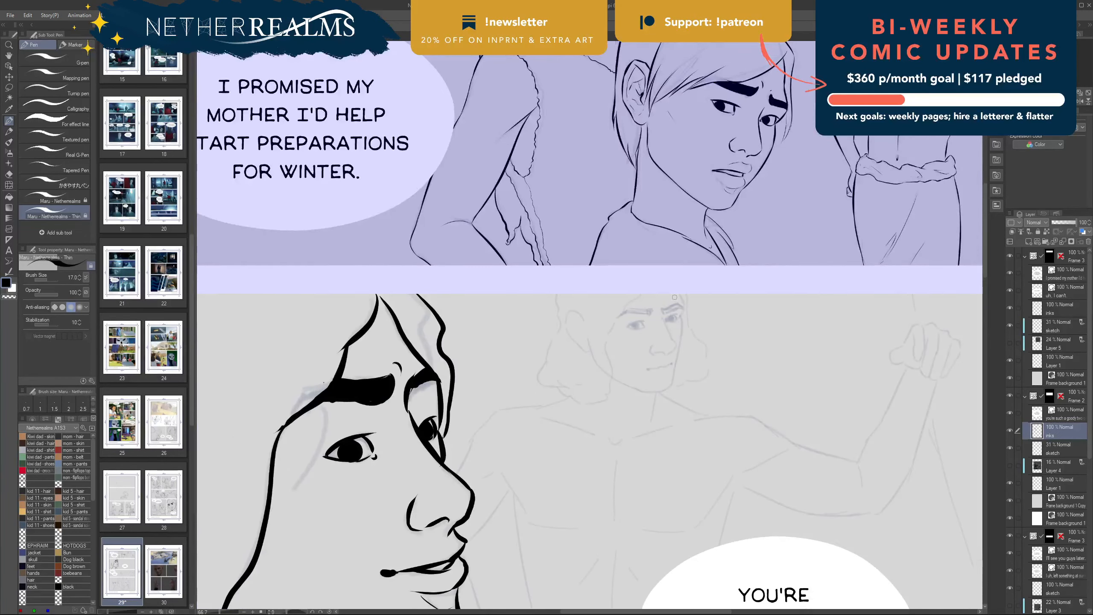
left_click_drag(675, 297, 622, 380)
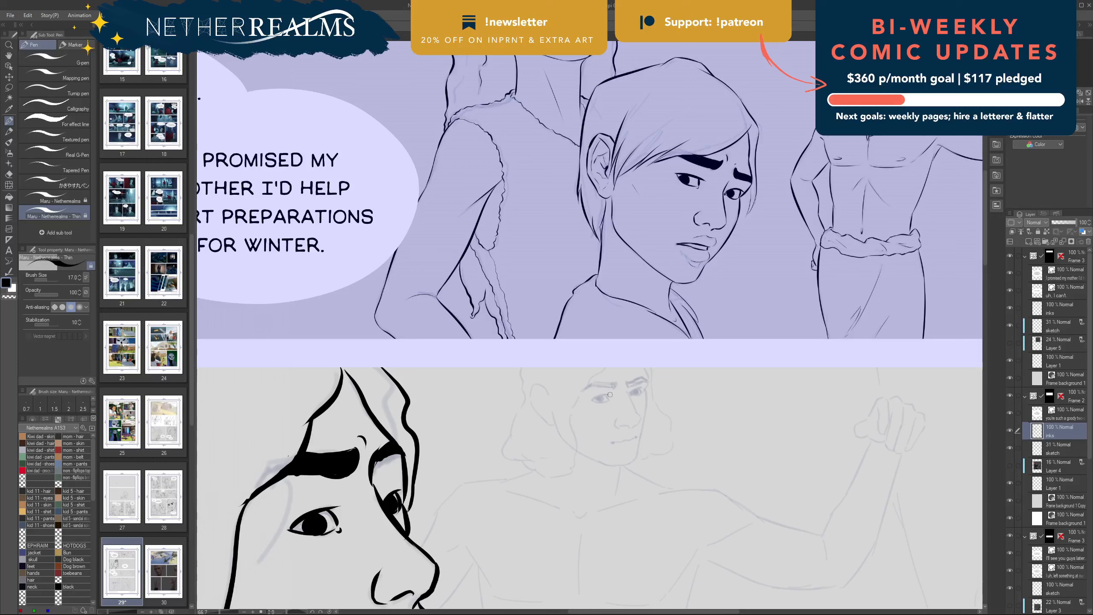
mouse_move(593, 400)
left_mouse_down()
mouse_move(610, 395)
mouse_move(594, 398)
left_mouse_up()
key("ctrl+z")
key("ctrl+z")
left_click_drag(608, 402, 589, 399)
key("ctrl+z")
left_click_drag(644, 390, 631, 395)
key("ctrl+z")
Step: Ink the shirtless man's nose from the bridge down to the nostrils
left_click_drag(627, 391, 636, 413)
key("ctrl+z")
mouse_move(634, 412)
left_mouse_down()
mouse_move(631, 430)
mouse_move(615, 418)
mouse_move(641, 418)
mouse_move(635, 426)
left_mouse_up()
key("ctrl+z")
key("ctrl+z")
key("ctrl+z")
key("ctrl+z")
key("ctrl+z")
left_click_drag(636, 411, 637, 424)
key("ctrl+z")
left_click_drag(656, 350, 660, 250)
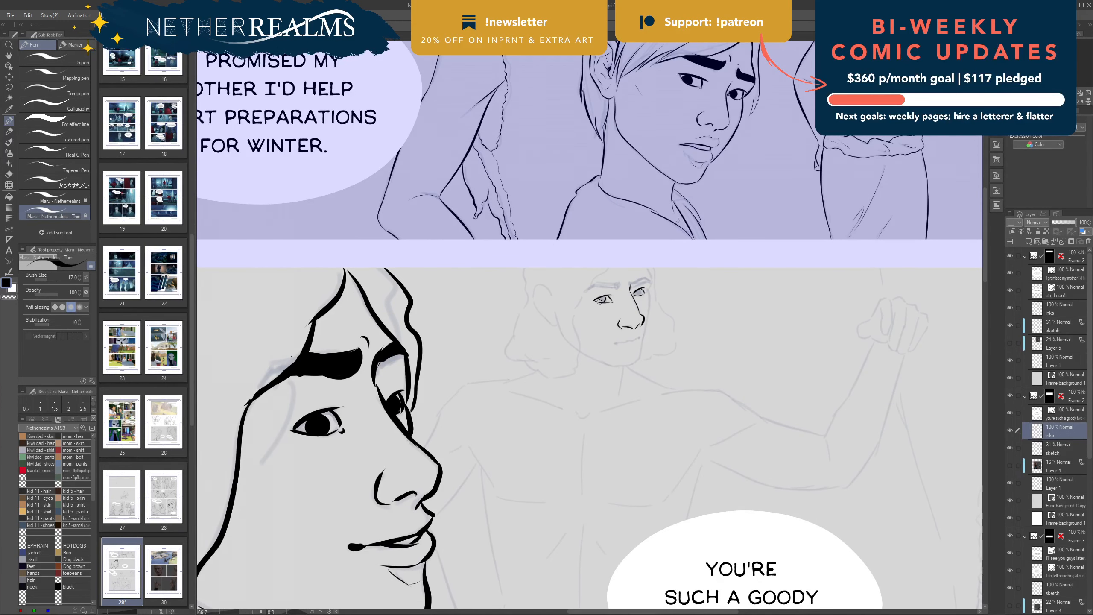
Step: Fill in the shirtless man's pupils and ink his eyebrow
left_click_drag(598, 298, 604, 298)
left_click_drag(641, 294, 589, 332)
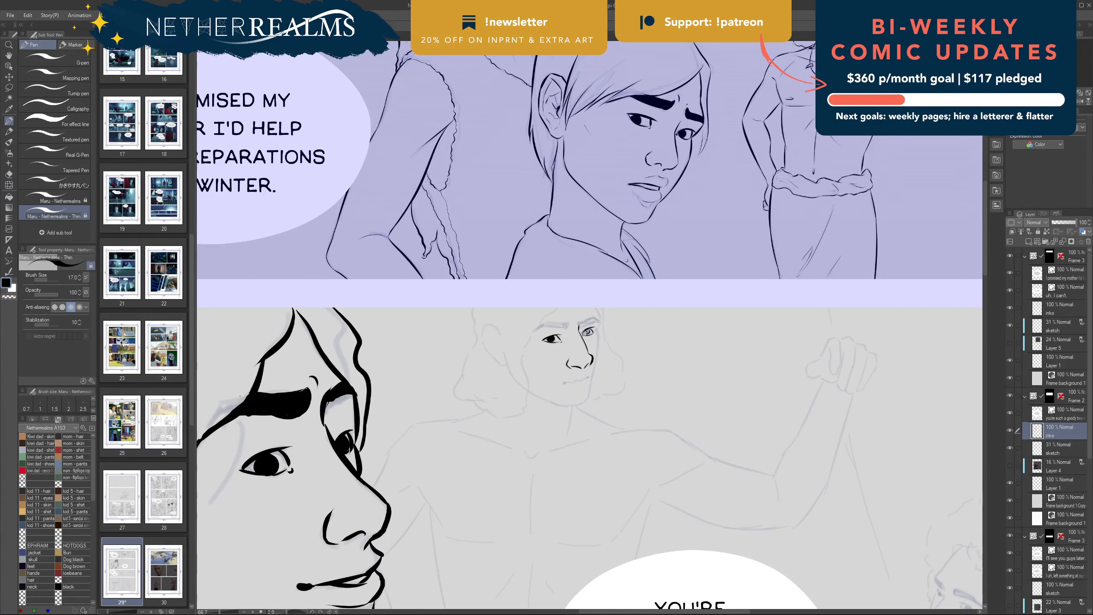
left_click_drag(589, 330, 587, 333)
left_click_drag(569, 322, 560, 327)
mouse_move(568, 322)
left_mouse_down()
mouse_move(534, 330)
mouse_move(544, 326)
left_mouse_up()
scroll(556, 348, "down", 2)
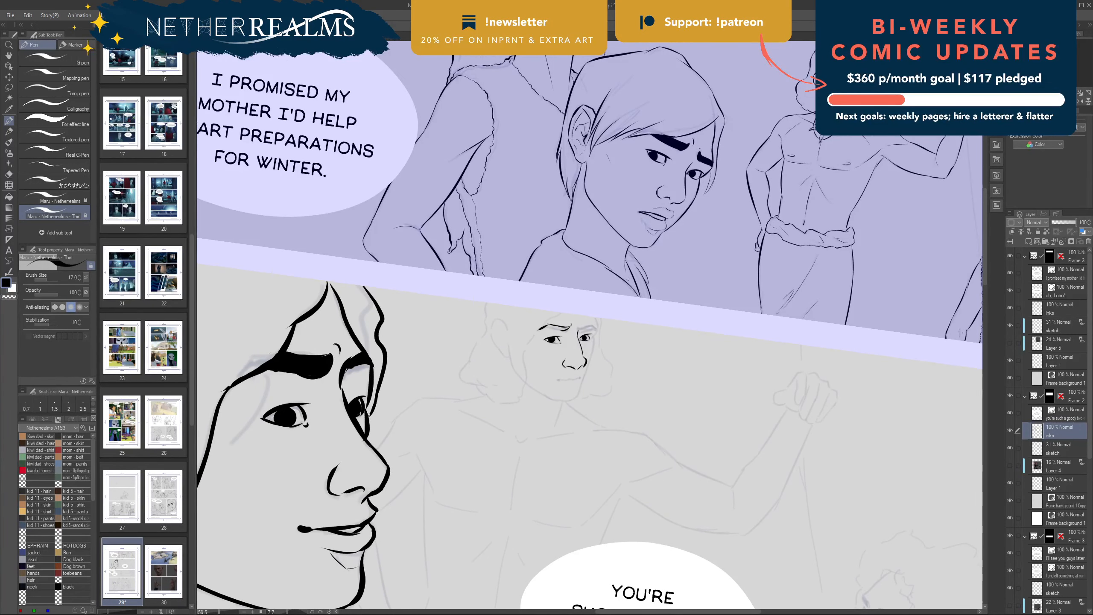
key("minus")
key("minus")
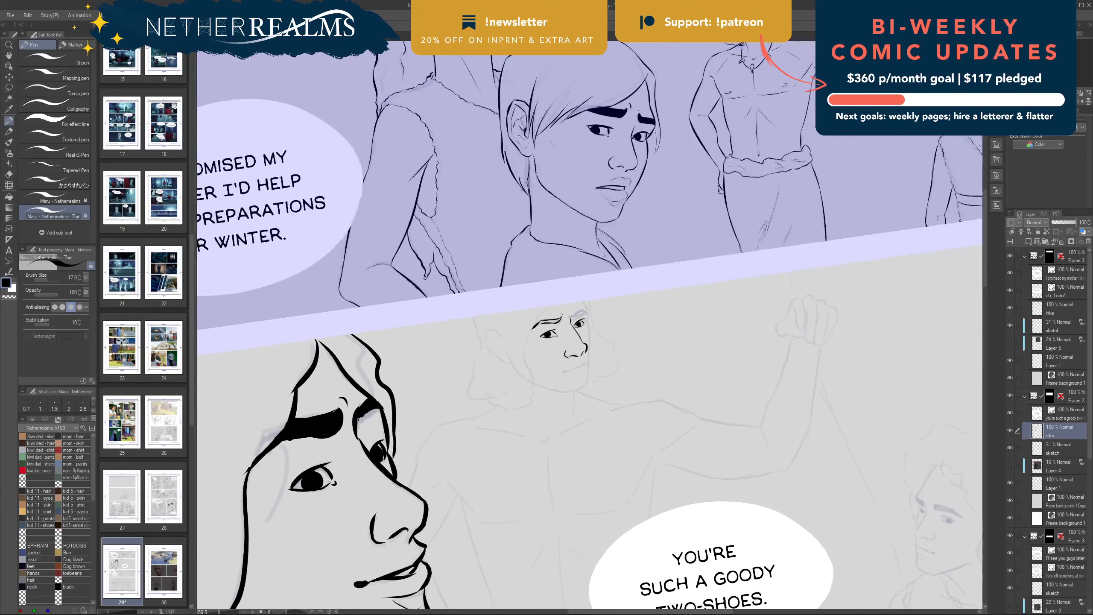
key("asciicircum")
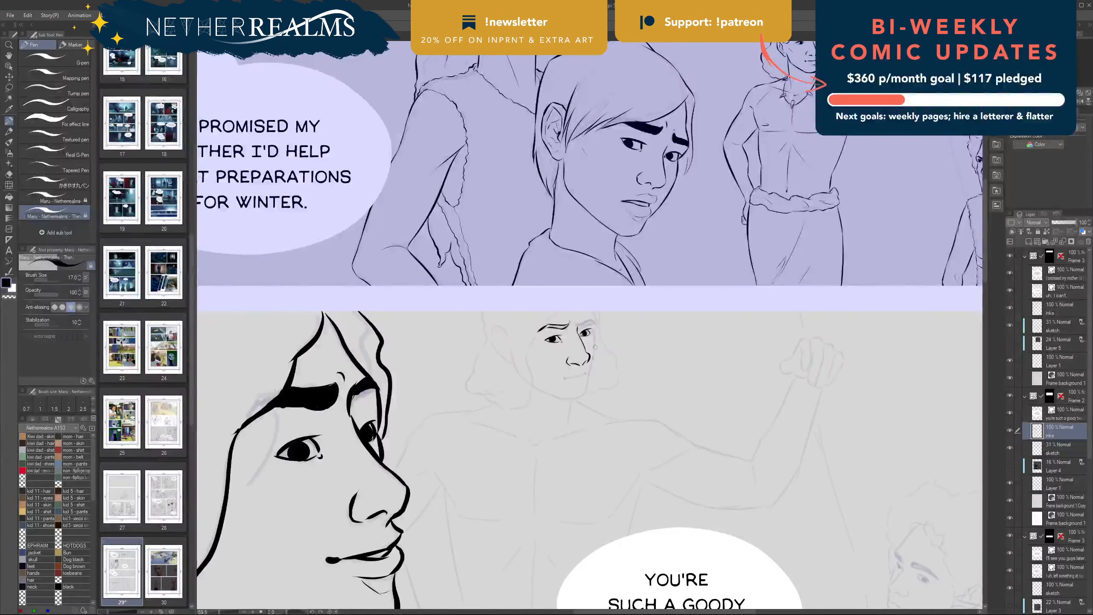
key("e")
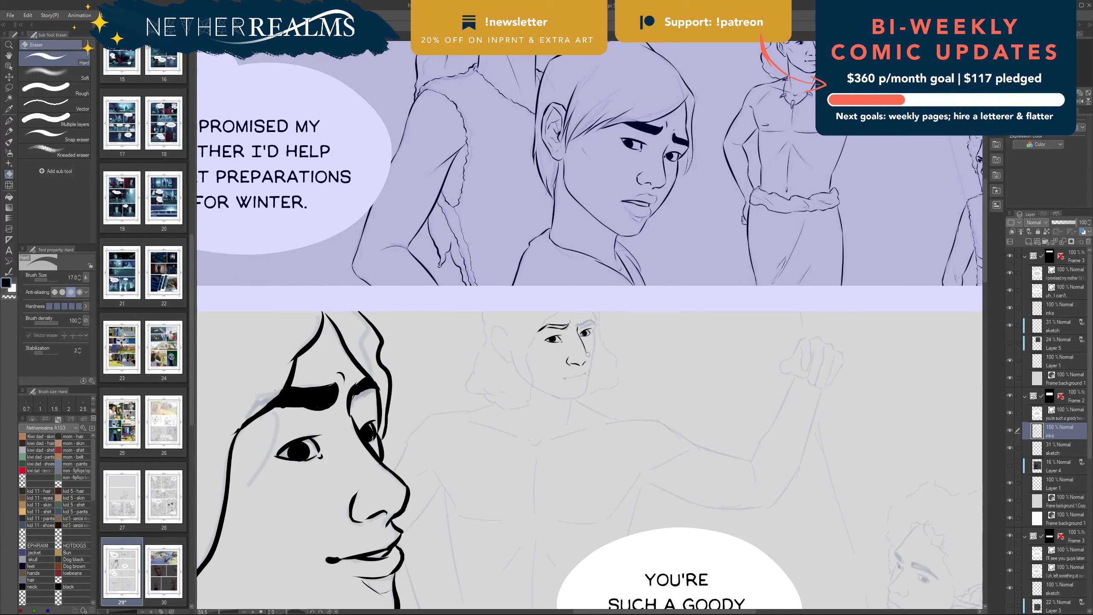
key("p")
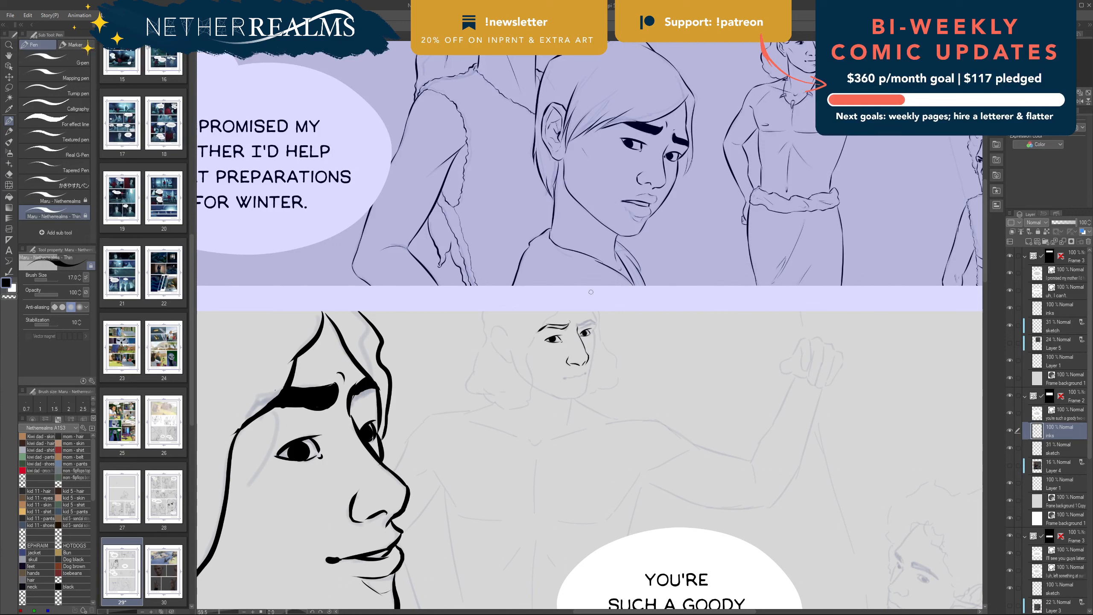
Step: Clean up and ink the shirtless man's mouth below the nose
key("e")
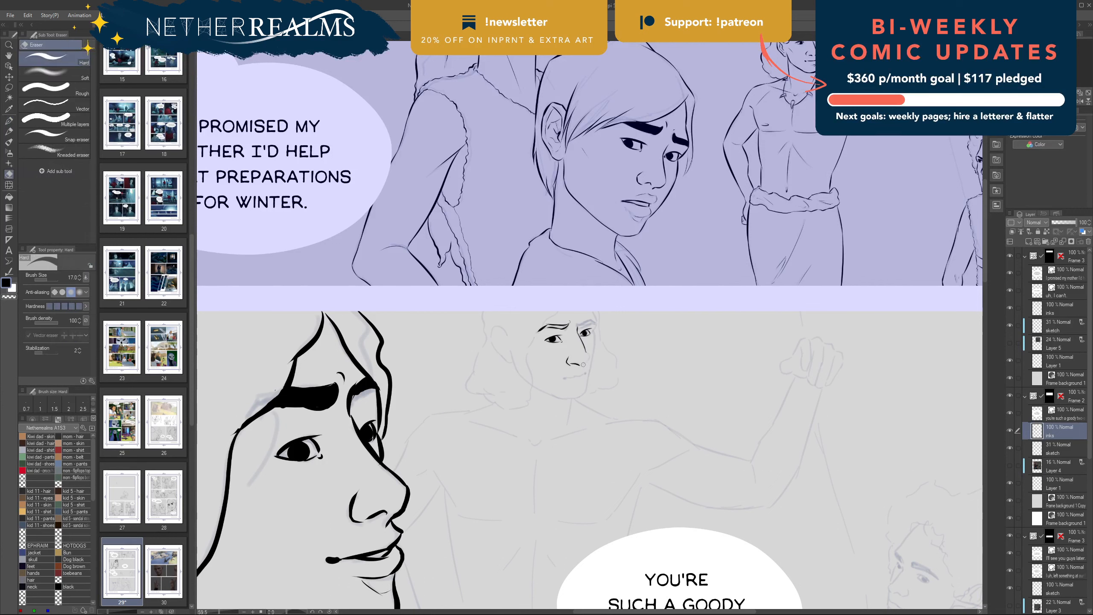
key("p")
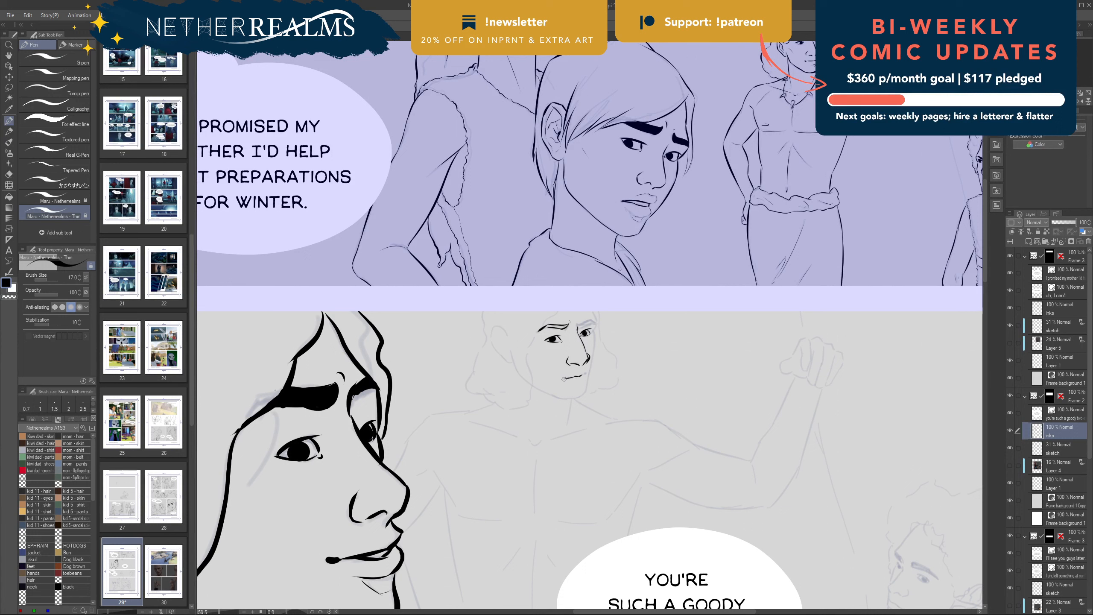
left_click(564, 378)
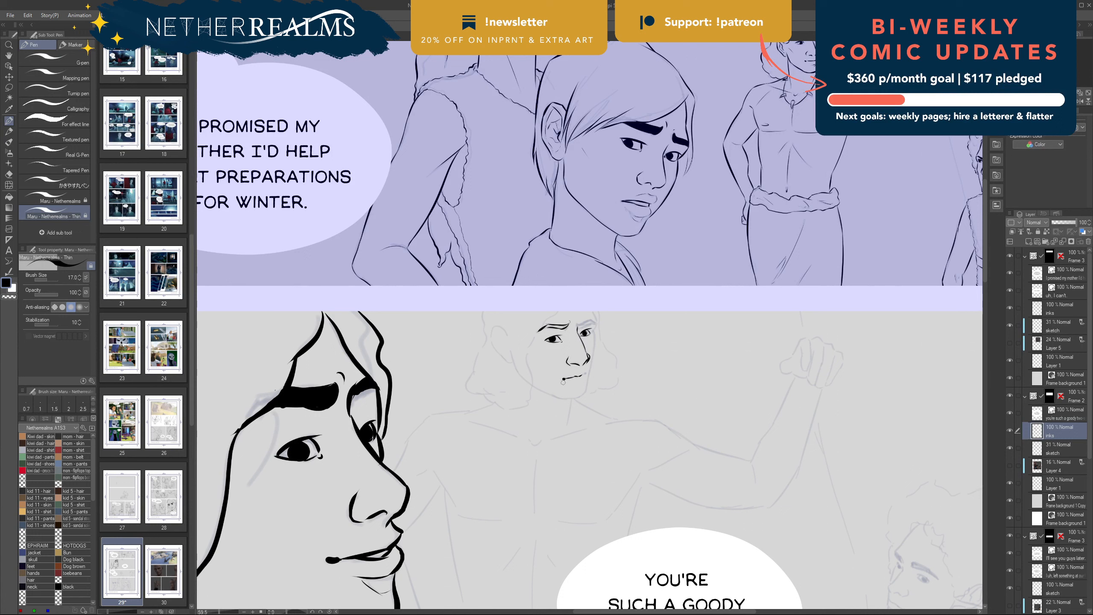
left_click(585, 373)
Step: Ink the shirtless man's other eyebrow and the hairline along his forehead and temple
mouse_move(577, 329)
left_mouse_down()
mouse_move(593, 322)
mouse_move(580, 320)
left_mouse_up()
left_click_drag(557, 312, 534, 339)
key("e")
key("p")
mouse_move(561, 327)
left_mouse_down()
mouse_move(544, 327)
mouse_move(593, 323)
left_mouse_up()
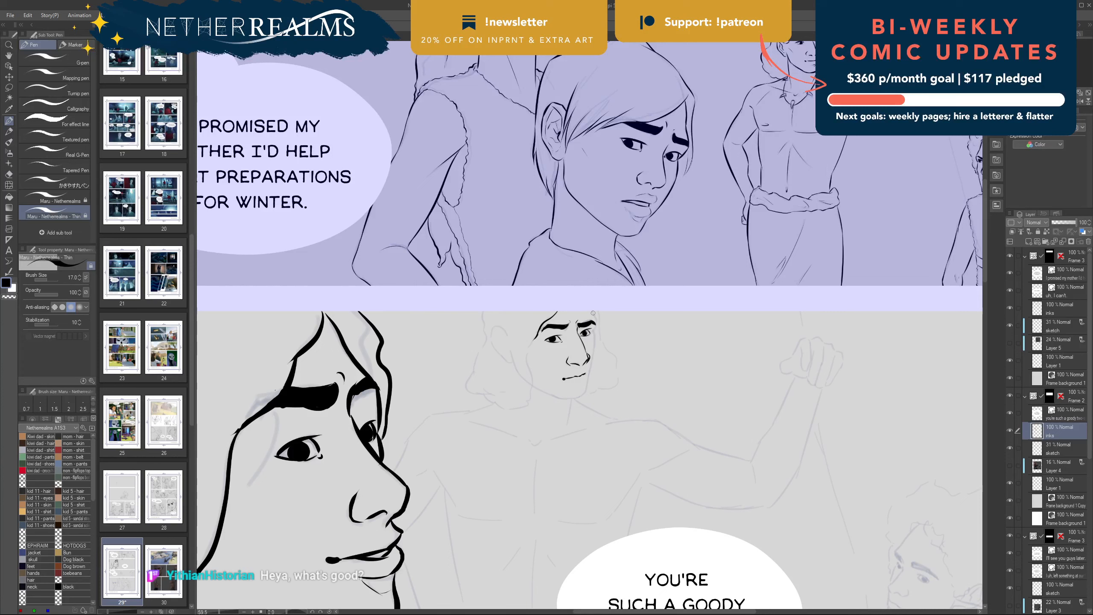
Step: Ink the far edge of the shirtless man's face down around the chin and along the jaw
left_click_drag(593, 312, 593, 332)
key("ctrl+z")
key("ctrl+z")
left_click_drag(611, 290, 606, 326)
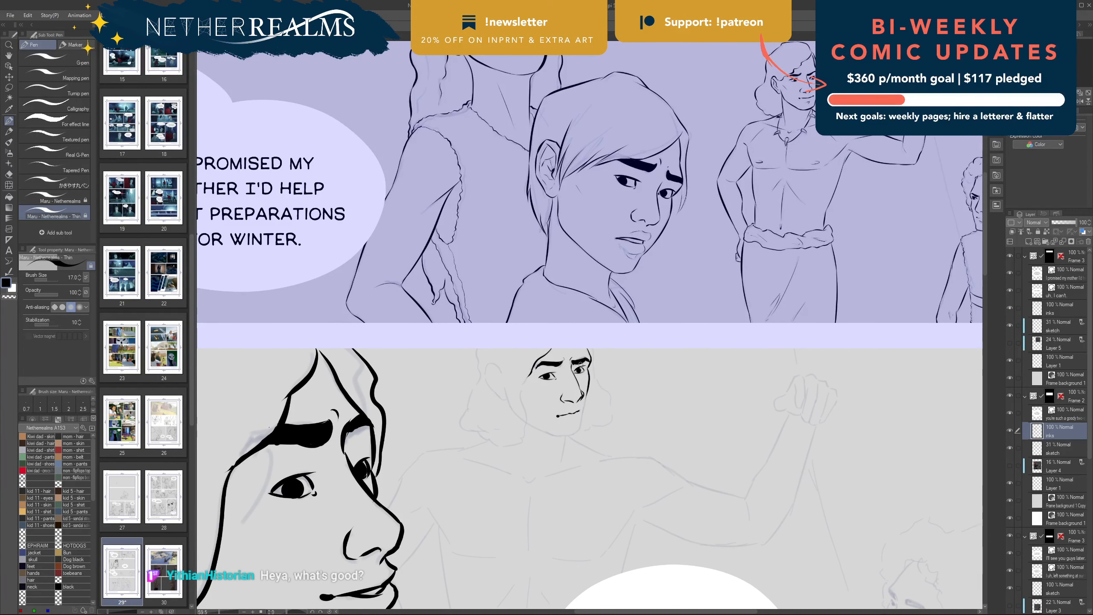
left_click_drag(590, 385, 581, 423)
key("ctrl+z")
mouse_move(580, 428)
left_mouse_down()
mouse_move(551, 435)
mouse_move(570, 423)
left_mouse_up()
key("ctrl+z")
left_click_drag(558, 437, 529, 425)
key("ctrl+z")
Step: Ink the shirtless man's ear and the hairline running above it
key("e")
mouse_move(527, 379)
left_mouse_down()
mouse_move(548, 350)
mouse_move(516, 371)
mouse_move(489, 364)
mouse_move(488, 384)
mouse_move(506, 400)
mouse_move(491, 368)
mouse_move(498, 390)
left_mouse_up()
key("p")
key("ctrl+z")
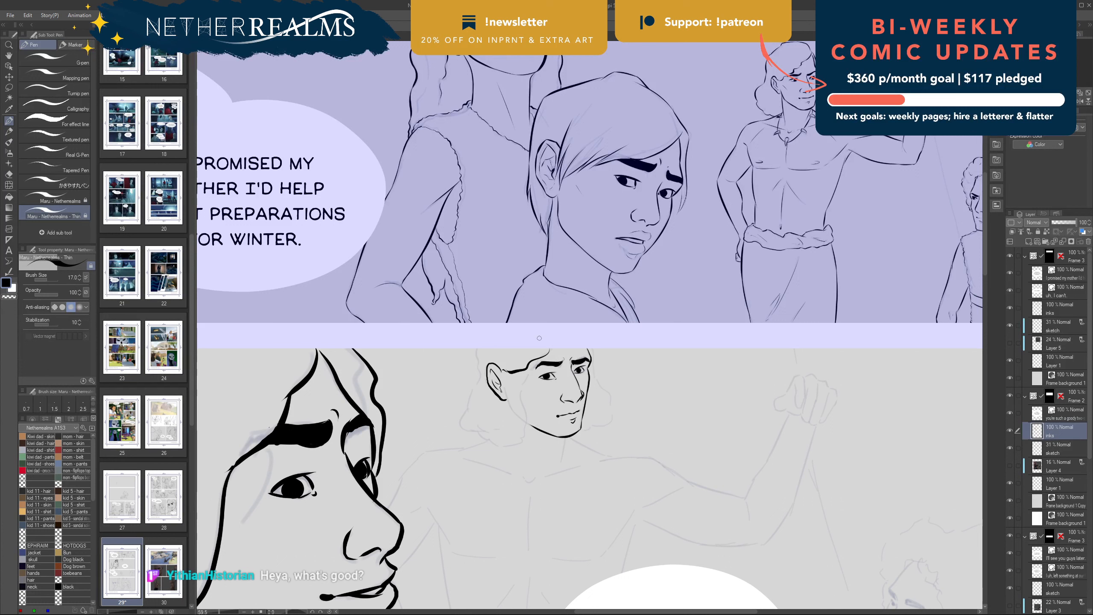
Step: Ink the shirtless man's wavy shoulder-length hair on both sides of his face
mouse_move(474, 346)
left_mouse_down()
mouse_move(468, 408)
mouse_move(504, 401)
mouse_move(517, 426)
mouse_move(504, 446)
mouse_move(476, 436)
mouse_move(468, 412)
mouse_move(463, 427)
mouse_move(476, 394)
left_mouse_up()
mouse_move(590, 347)
left_mouse_down()
mouse_move(611, 412)
mouse_move(583, 441)
left_mouse_up()
key("ctrl+z")
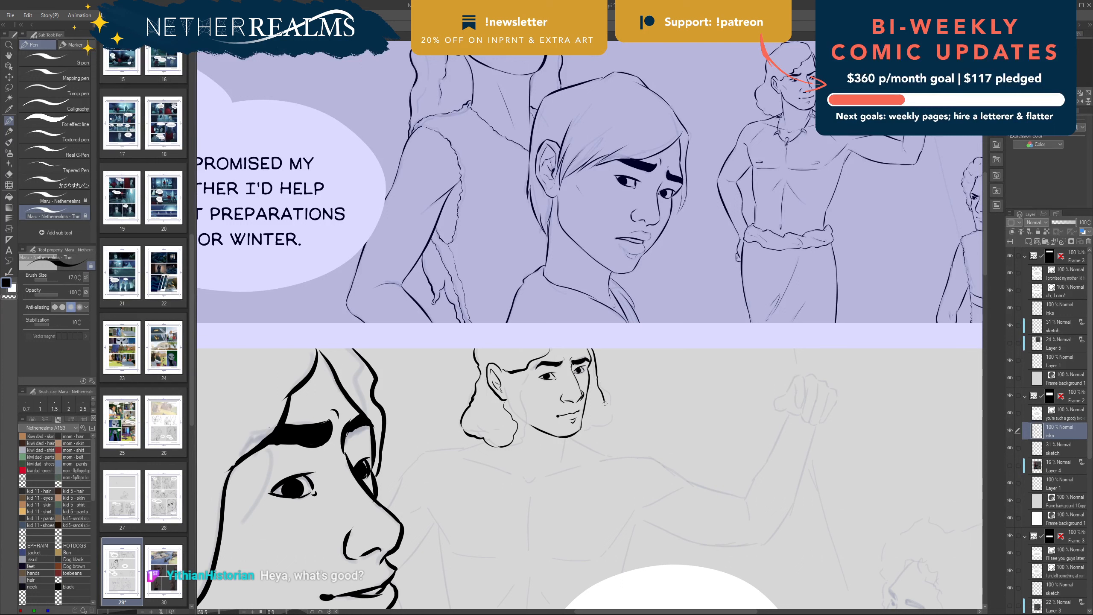
mouse_move(604, 400)
left_mouse_down()
mouse_move(614, 421)
mouse_move(588, 440)
left_mouse_up()
mouse_move(506, 389)
left_mouse_down()
mouse_move(543, 432)
mouse_move(510, 408)
mouse_move(544, 432)
left_mouse_up()
key("ctrl+z")
key("ctrl+z")
key("ctrl+z")
key("ctrl+z")
key("ctrl+z")
key("ctrl+z")
left_click_drag(707, 363, 784, 335)
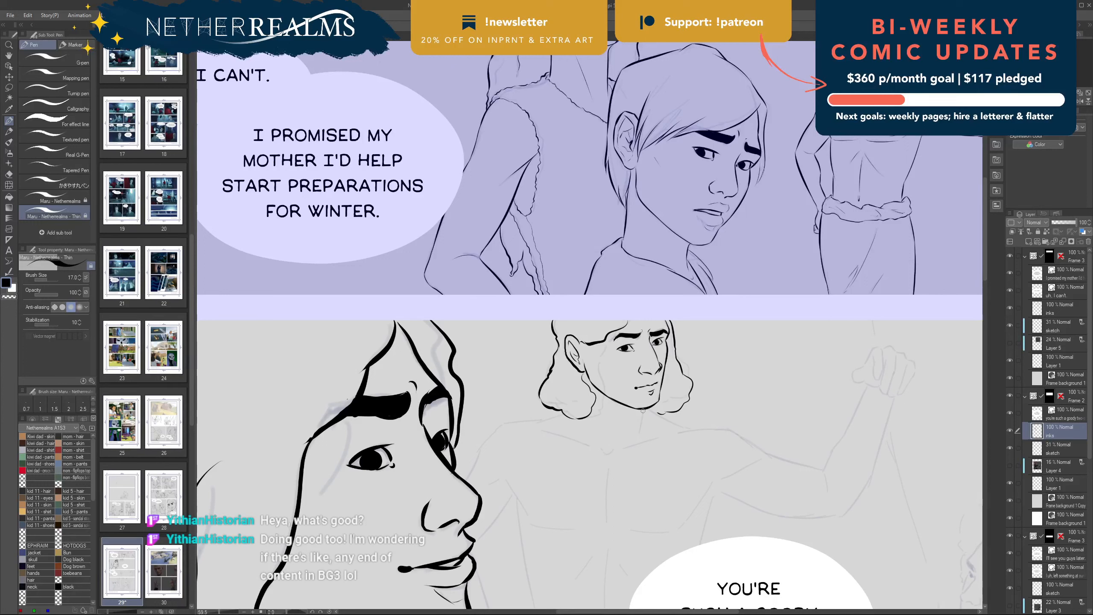
Step: Ink the shirtless man's neck lines below the jaw and hair
left_click_drag(643, 411, 627, 443)
left_click_drag(598, 406, 605, 442)
key("ctrl+z")
key("ctrl+z")
left_click_drag(596, 404, 603, 431)
Step: Ink the shoulder top nearest the foreground face, its collarbone and the notch at the base of the neck
left_click_drag(566, 412, 542, 421)
key("ctrl+z")
key("ctrl+z")
left_click_drag(544, 420, 500, 425)
key("ctrl+z")
key("ctrl+z")
key("ctrl+z")
left_click_drag(614, 451, 602, 451)
key("ctrl+z")
left_click_drag(590, 446, 537, 430)
left_click_drag(652, 391, 674, 346)
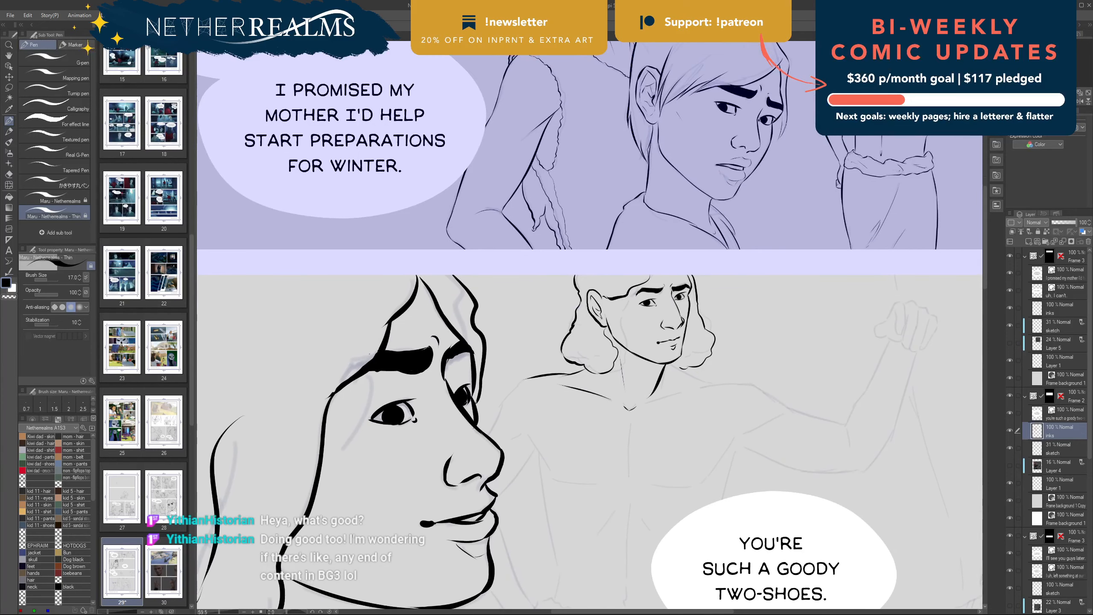
Step: Ink the collarbone and neck-to-shoulder slope on the raised-arm side of the shirtless man
left_click_drag(645, 403, 684, 392)
key("ctrl+z")
key("ctrl+z")
left_click_drag(702, 316, 615, 320)
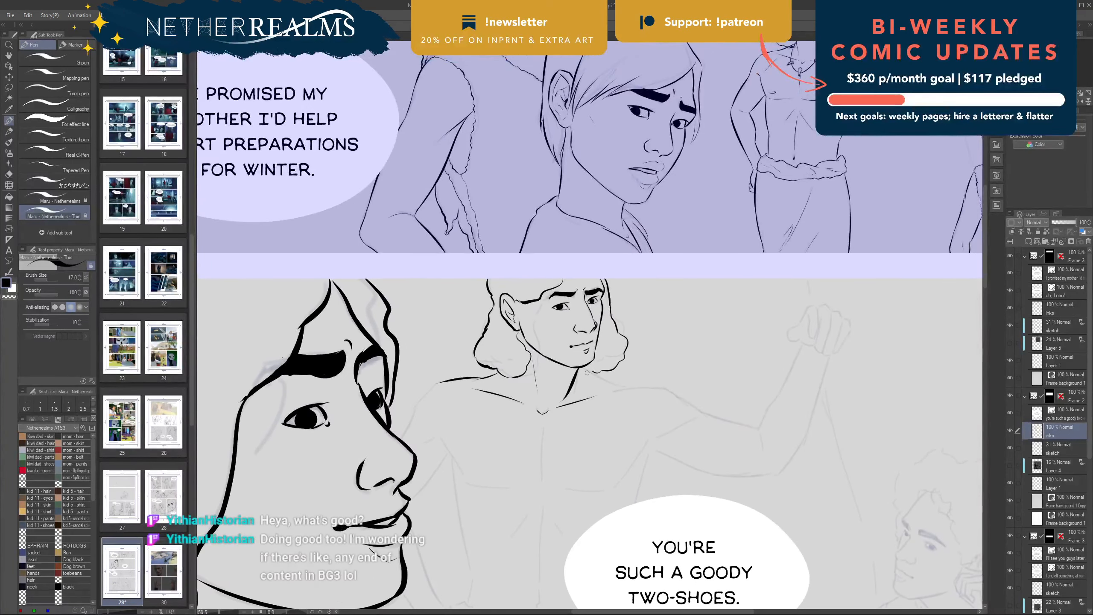
left_click_drag(582, 368, 624, 388)
key("ctrl+z")
key("ctrl+z")
key("ctrl+z")
key("ctrl+z")
left_click_drag(567, 346, 660, 288)
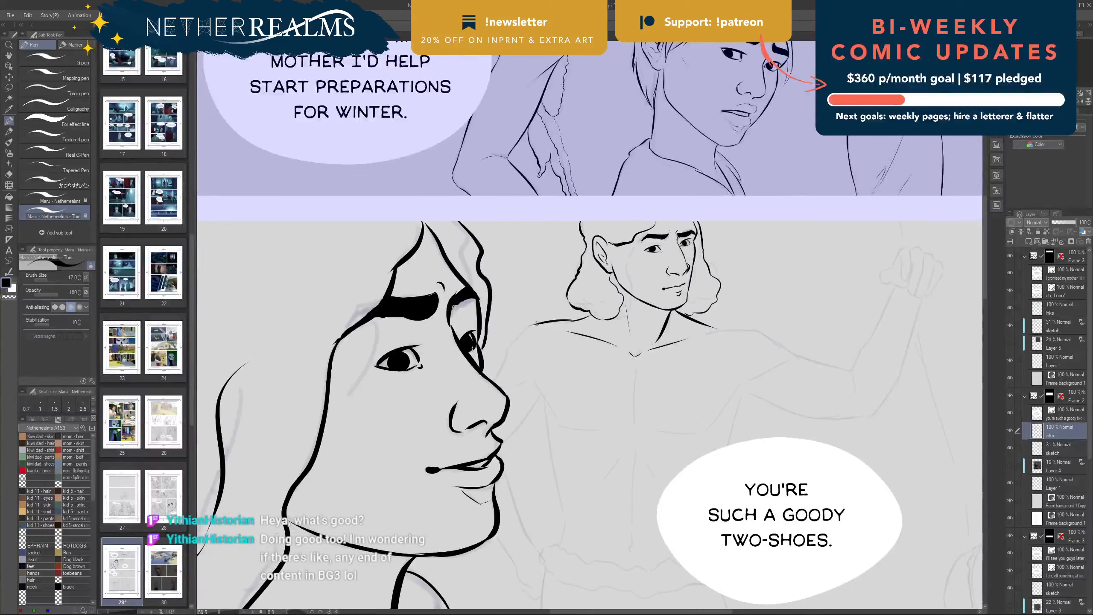
Step: Ink the outer shoulder curve of the shirtless man's lowered arm
mouse_move(529, 326)
left_mouse_down()
mouse_move(503, 361)
mouse_move(529, 327)
mouse_move(497, 383)
left_mouse_up()
key("ctrl+z")
key("ctrl+z")
key("ctrl+z")
Step: Ink the chest's center line and the pectoral contour on the lowered-arm side
left_click_drag(635, 369, 634, 424)
left_click_drag(533, 380, 564, 430)
key("ctrl+z")
mouse_move(532, 374)
left_mouse_down()
mouse_move(555, 417)
mouse_move(626, 433)
mouse_move(556, 426)
left_mouse_up()
key("ctrl+z")
key("ctrl+z")
key("ctrl+z")
key("ctrl+z")
mouse_move(531, 371)
left_mouse_down()
mouse_move(567, 428)
mouse_move(608, 433)
mouse_move(562, 427)
left_mouse_up()
key("ctrl+z")
key("ctrl+z")
key("ctrl+z")
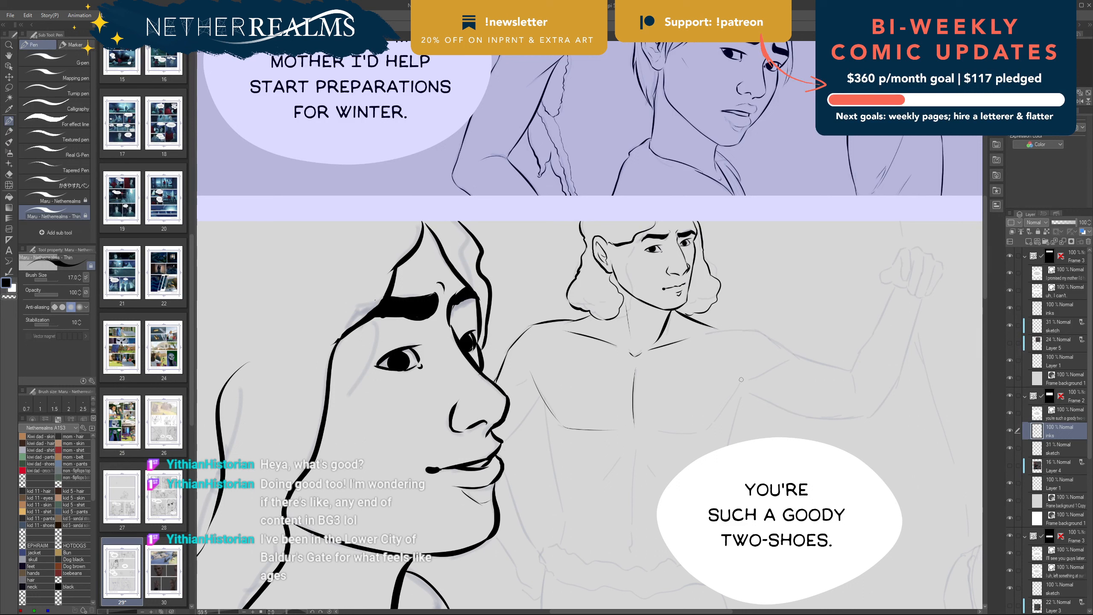
Step: Ink the lower pectoral contour on the raised-arm side of the chest
mouse_move(740, 395)
left_mouse_down()
mouse_move(674, 432)
mouse_move(703, 430)
mouse_move(707, 422)
mouse_move(640, 433)
left_mouse_up()
key("ctrl+z")
key("ctrl+z")
left_click_drag(706, 430, 642, 428)
Step: Ink the lowered arm's inner line from the armpit down toward the foreground face
mouse_move(531, 380)
left_mouse_down()
mouse_move(506, 394)
mouse_move(536, 402)
mouse_move(510, 436)
left_mouse_up()
key("ctrl+z")
key("ctrl+z")
left_click_drag(540, 398, 498, 456)
mouse_move(526, 339)
left_mouse_down()
mouse_move(518, 285)
mouse_move(442, 328)
mouse_move(432, 388)
left_mouse_up()
Step: Ink the top of the shoulder on the shirtless man's raised-arm side
left_click_drag(666, 379, 610, 382)
key("ctrl+z")
key("ctrl+z")
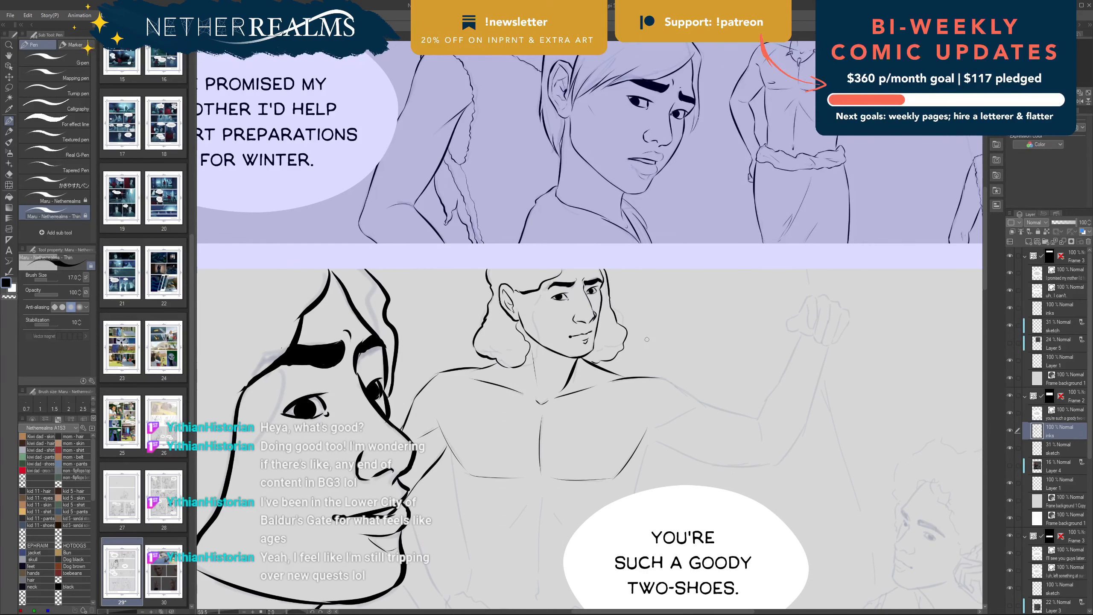
left_click_drag(647, 340, 569, 315)
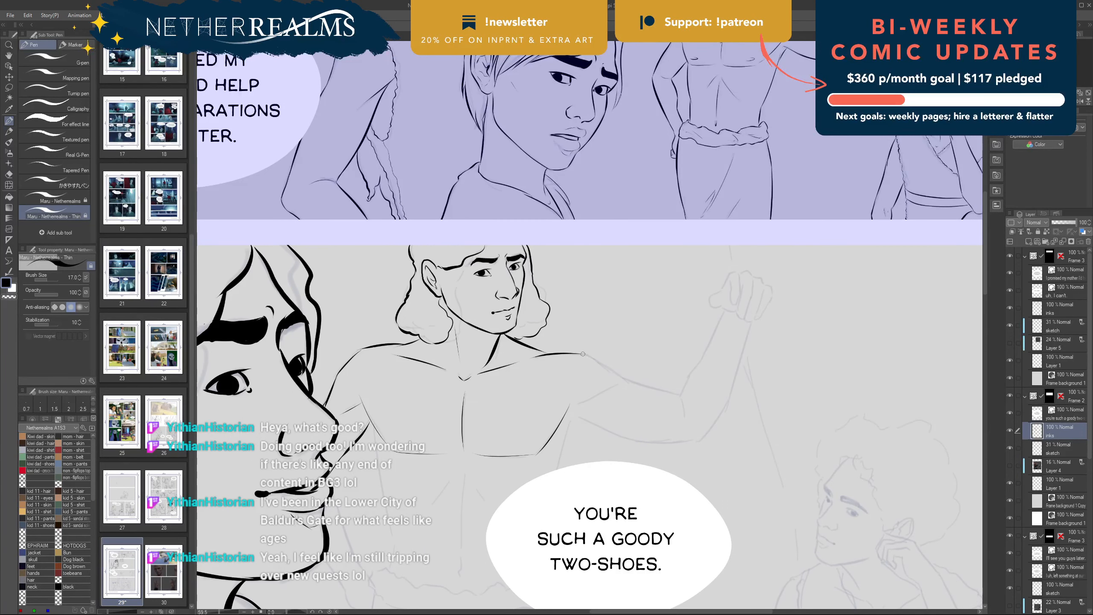
Step: Extend the raised arm's shoulder line outward and down over the deltoid to the upper arm
left_click_drag(584, 354, 627, 383)
key("ctrl+z")
left_click_drag(583, 354, 625, 382)
key("ctrl+z")
key("ctrl+z")
left_click_drag(582, 353, 623, 381)
key("ctrl+z")
key("ctrl+z")
key("ctrl+z")
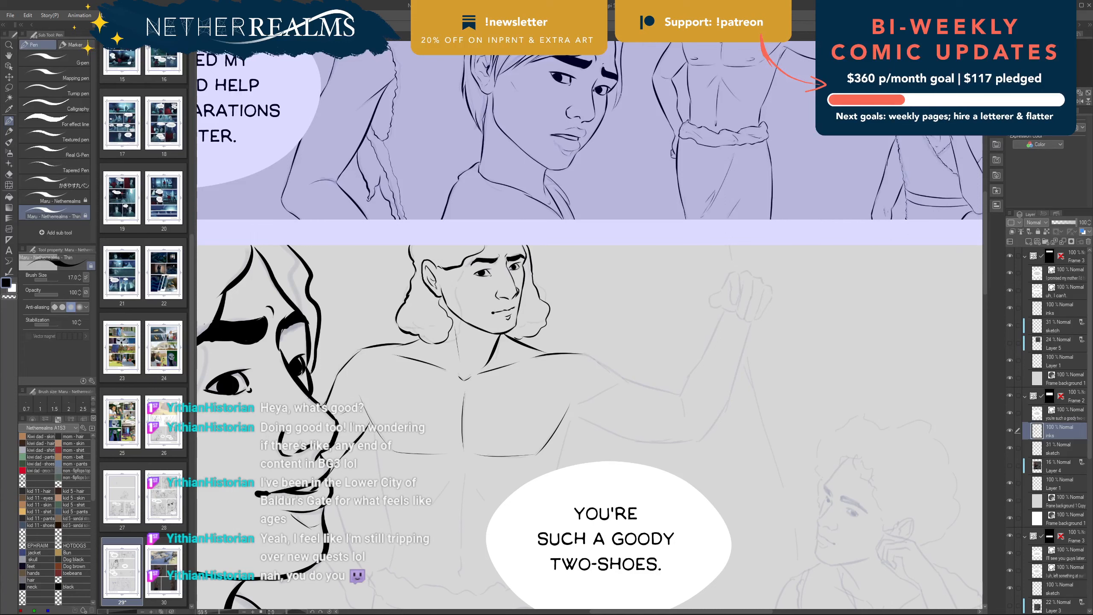
left_click_drag(590, 325, 547, 350)
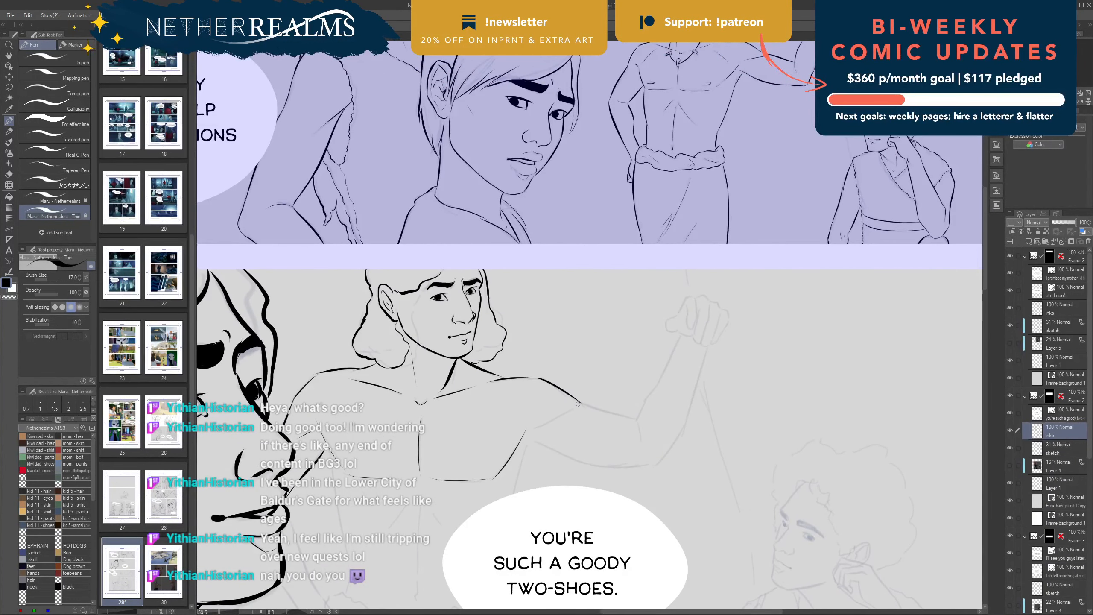
left_click_drag(541, 379, 582, 405)
key("ctrl+z")
left_click_drag(527, 365, 672, 326)
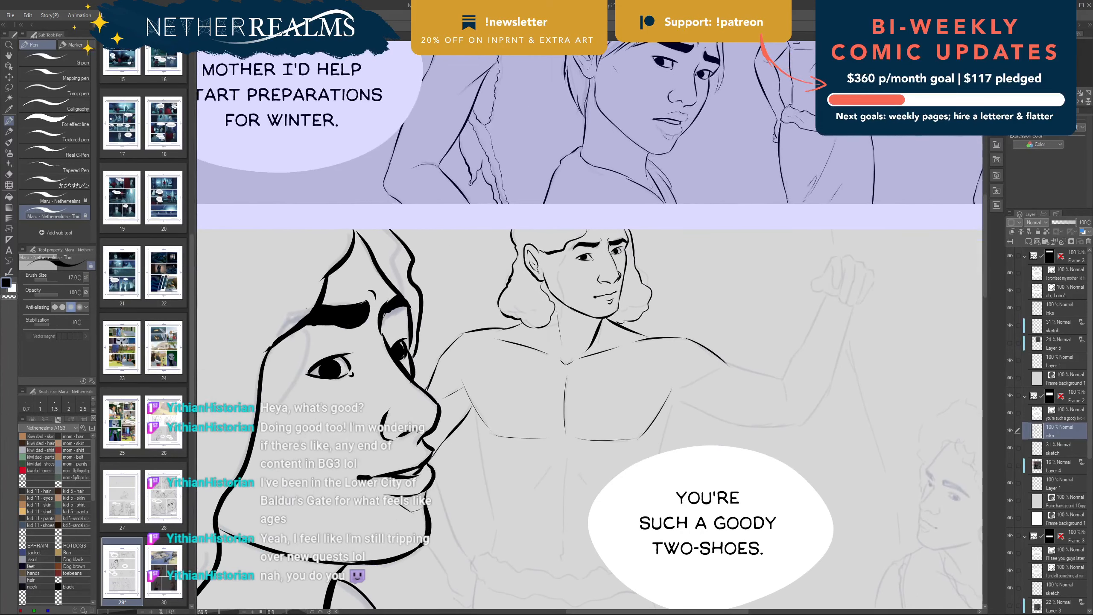
Step: Ink the crease where the raised arm's shoulder meets the chest
left_click_drag(721, 368, 672, 390)
key("ctrl+z")
key("ctrl+z")
mouse_move(724, 366)
left_mouse_down()
mouse_move(680, 387)
mouse_move(719, 309)
mouse_move(761, 283)
left_mouse_up()
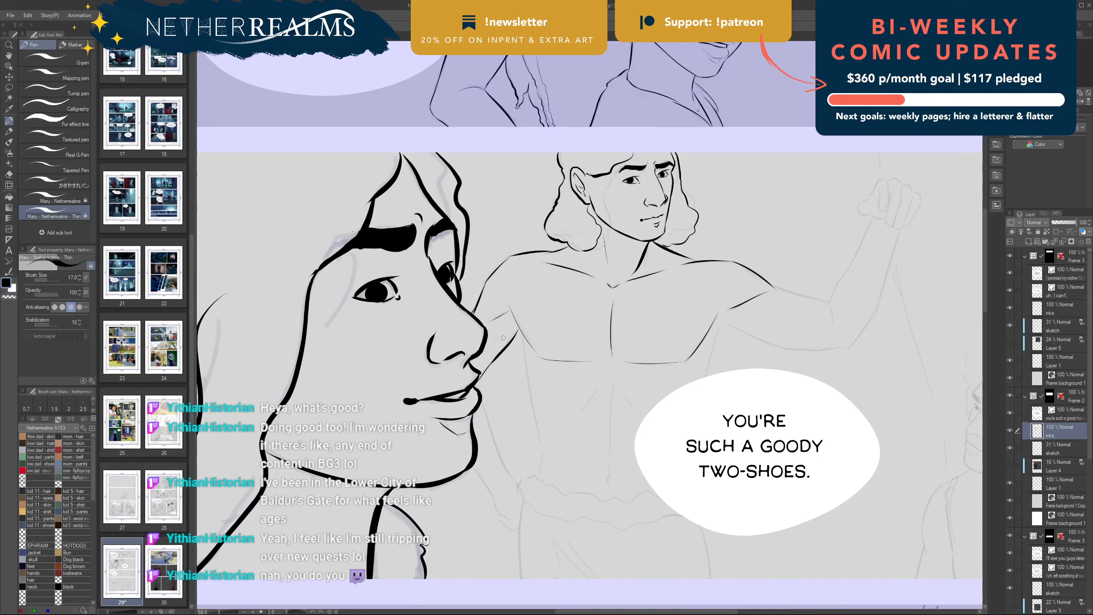
Step: Ink the side of the torso from the armpit to the waist on the lowered-arm side
left_click_drag(522, 333, 542, 437)
key("ctrl+z")
left_click_drag(521, 332, 546, 449)
key("ctrl+z")
left_click_drag(522, 329, 538, 442)
key("ctrl+z")
left_click_drag(522, 334, 545, 451)
key("ctrl+z")
left_click_drag(522, 330, 547, 452)
key("ctrl+z")
left_click_drag(521, 332, 542, 459)
Step: Hide the second panel's speech bubble layer and ink the torso side below the raised arm
left_click(1009, 412)
scroll(590, 361, "right", 3)
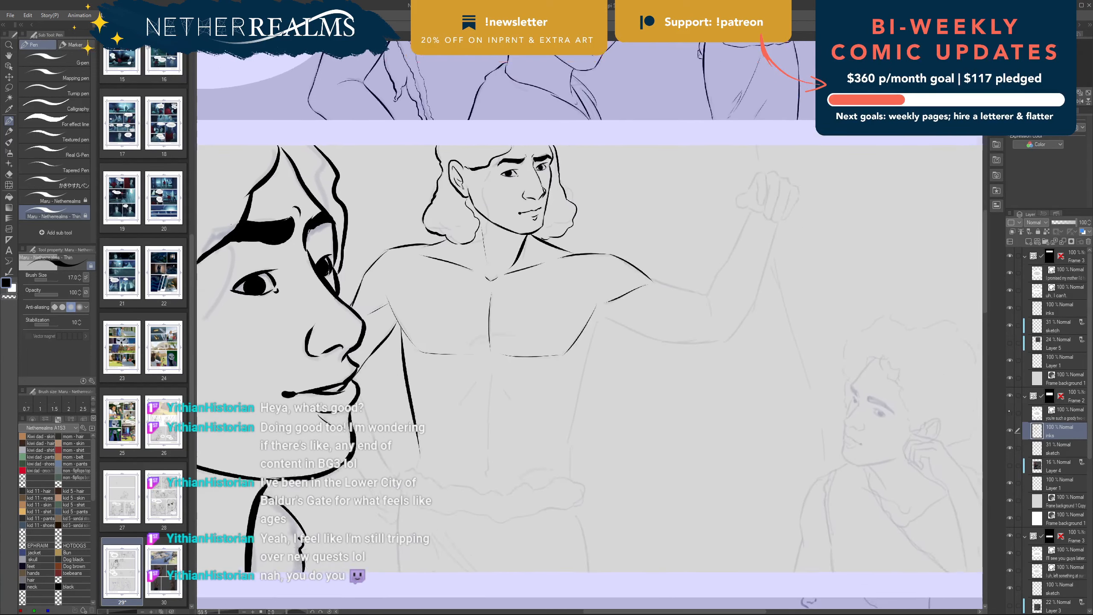
scroll(590, 325, "up", 3)
left_click_drag(605, 368, 576, 489)
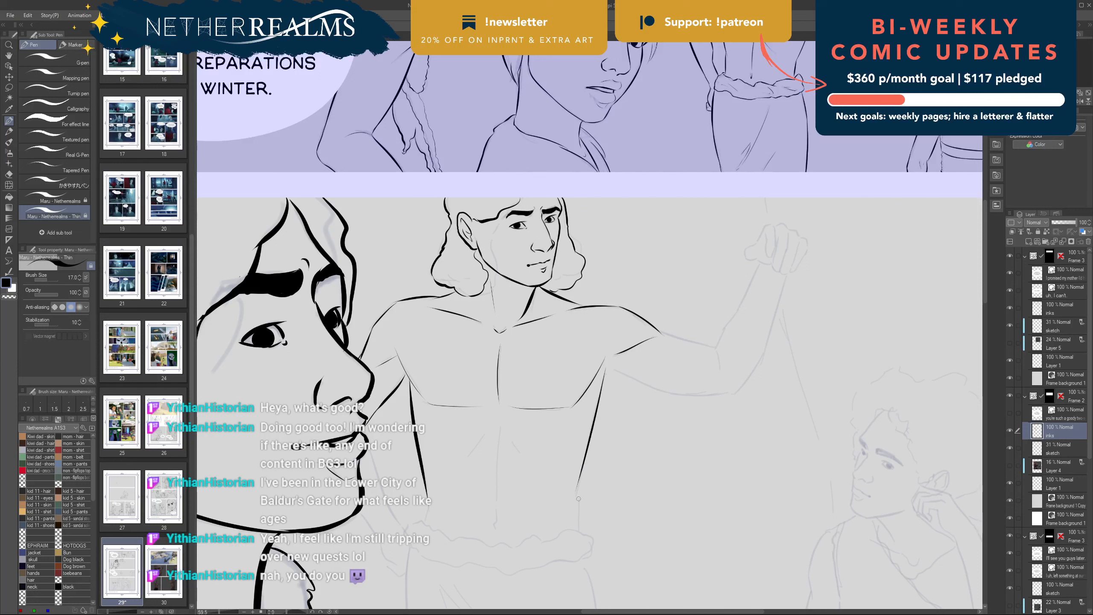
key("ctrl+z")
left_click_drag(606, 368, 577, 504)
key("ctrl+z")
left_click_drag(606, 369, 574, 500)
Step: Ink the abdomen's center line and rib contours, and add the nipples on the chest
left_click_drag(499, 422, 498, 513)
key("ctrl+z")
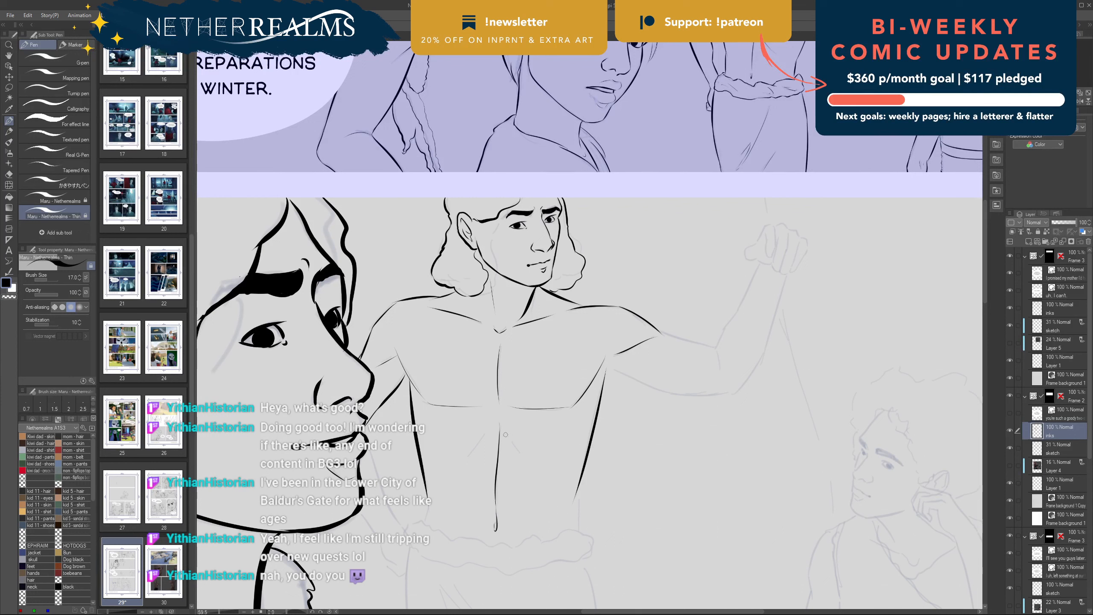
mouse_move(504, 433)
left_mouse_down()
mouse_move(529, 467)
mouse_move(464, 461)
left_mouse_up()
left_click_drag(437, 395, 448, 400)
left_click_drag(560, 399, 570, 403)
left_click_drag(371, 454, 512, 361)
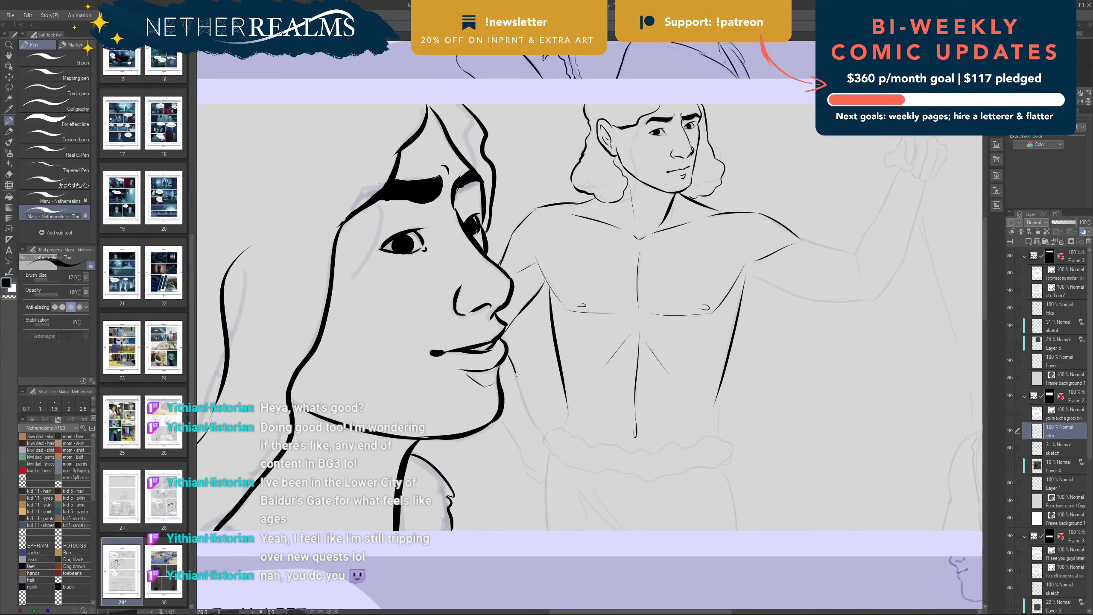
Step: Ink the lowered arm's elbow and forearm lines beside the foreground character's chin
left_click_drag(517, 374, 522, 393)
key("ctrl+z")
left_click_drag(508, 355, 539, 434)
key("ctrl+z")
mouse_move(520, 397)
left_mouse_down()
mouse_move(539, 430)
mouse_move(519, 449)
mouse_move(512, 434)
mouse_move(522, 453)
left_mouse_up()
key("ctrl+z")
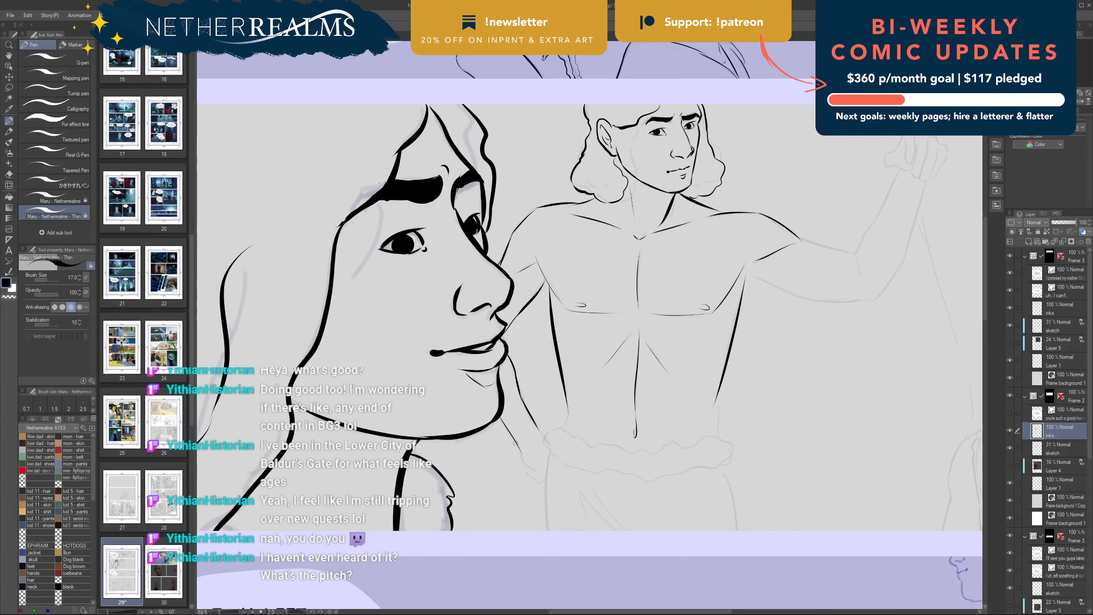
key("ctrl+z")
left_click_drag(499, 416, 523, 451)
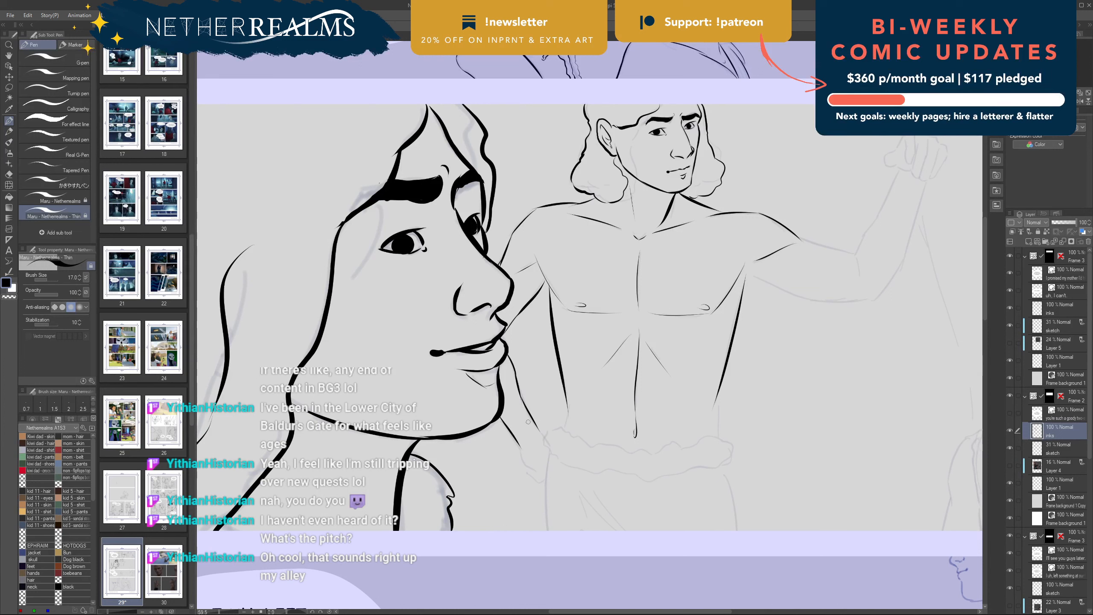
Step: Finish the lowered arm's line near the waist with the brush size set to 15, and save the page
key("bracketleft")
left_click_drag(538, 430, 545, 437)
key("ctrl+z")
key("ctrl+s")
Step: Ink both sides of the shirtless man's waist down to the rolled cloth belt
left_click_drag(567, 404, 564, 428)
key("ctrl+z")
key("ctrl+z")
key("ctrl+z")
key("ctrl+z")
key("ctrl+z")
left_click_drag(716, 397, 712, 439)
key("ctrl+z")
key("ctrl+z")
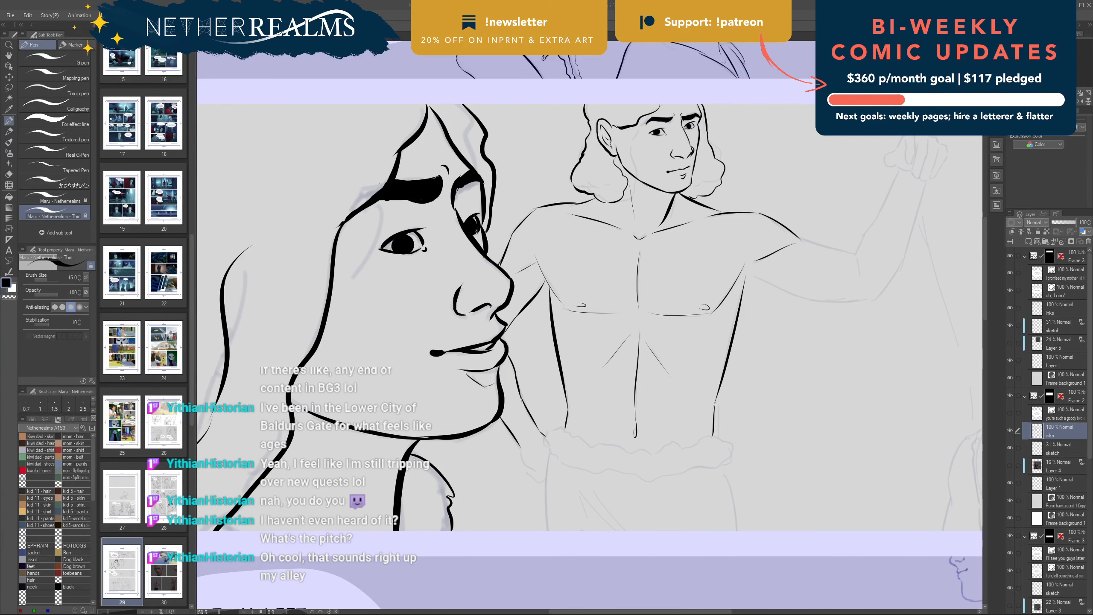
Step: Switch to the browser and look through the artist's Bluesky posts, including the media-only view
left_click_drag(727, 79, 705, 1)
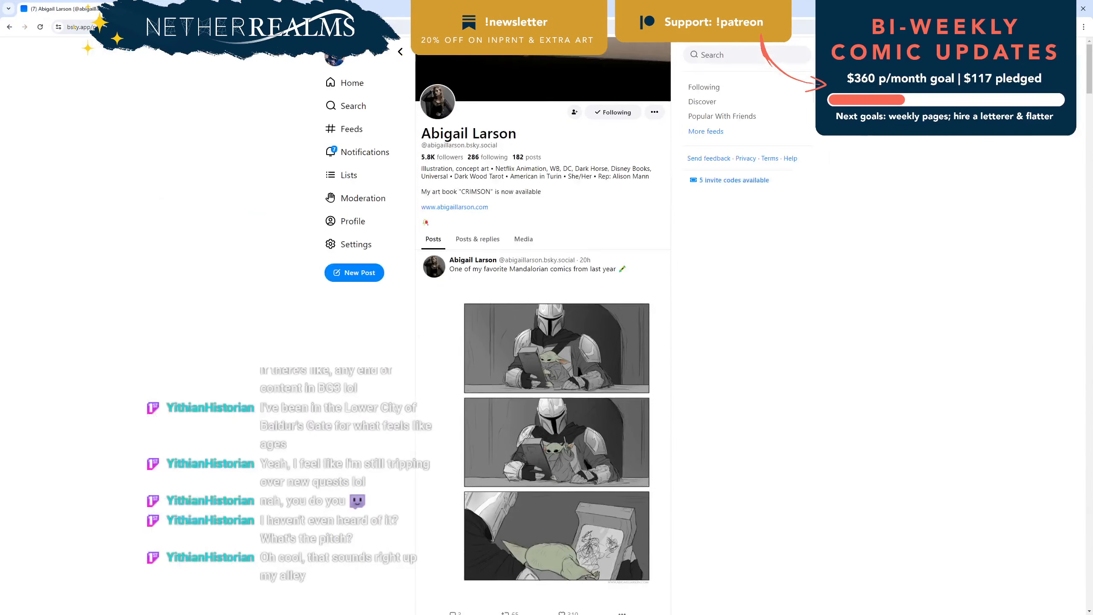
scroll(583, 242, "down", 15)
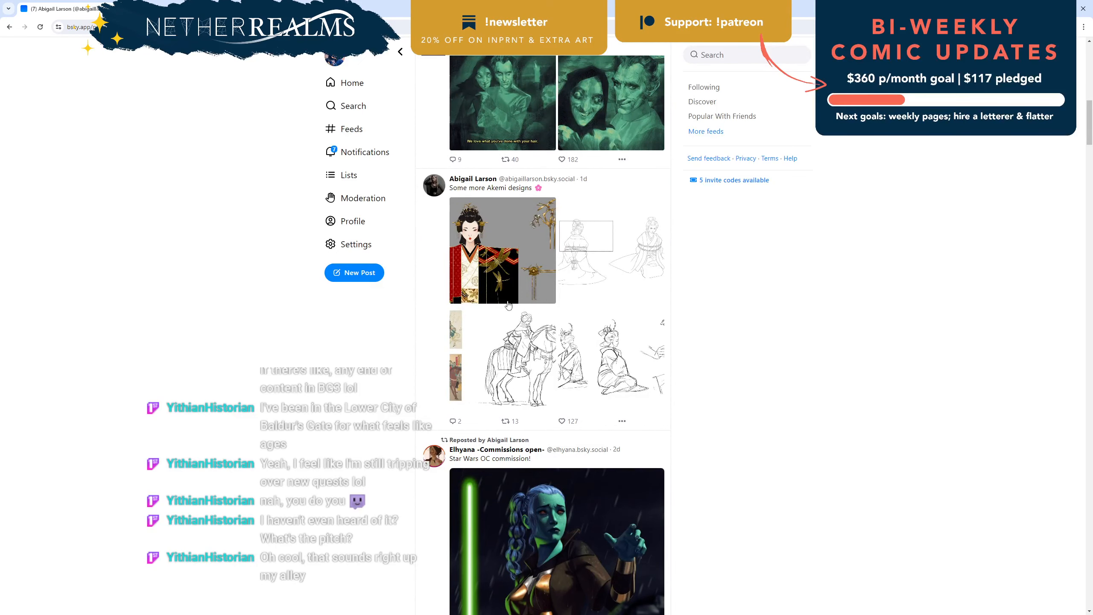
scroll(522, 263, "down", 2)
scroll(522, 262, "down", 10)
scroll(502, 205, "up", 20)
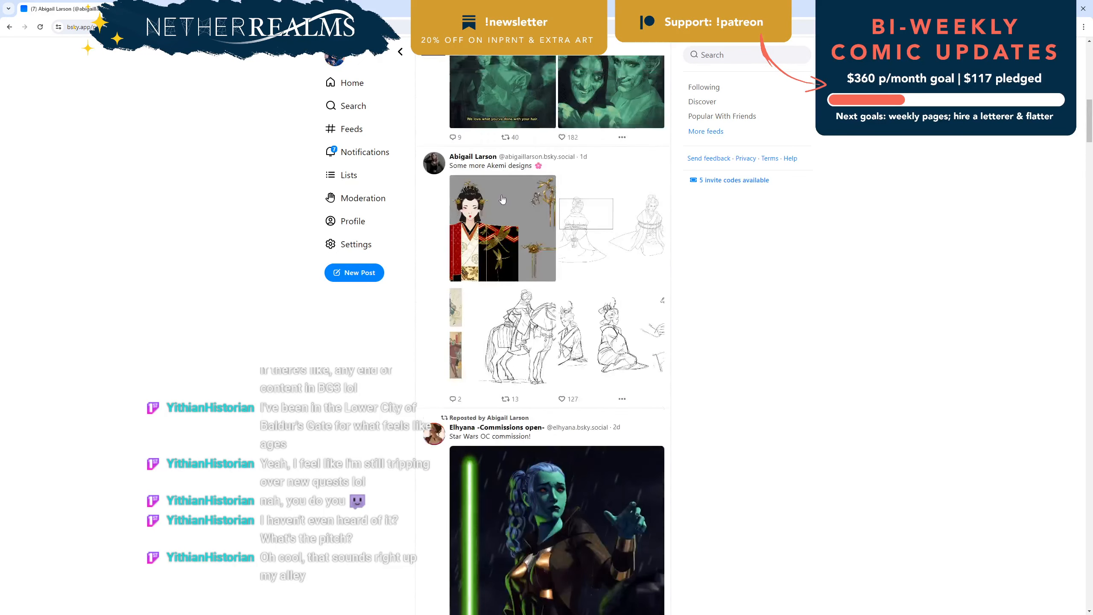
left_click(523, 238)
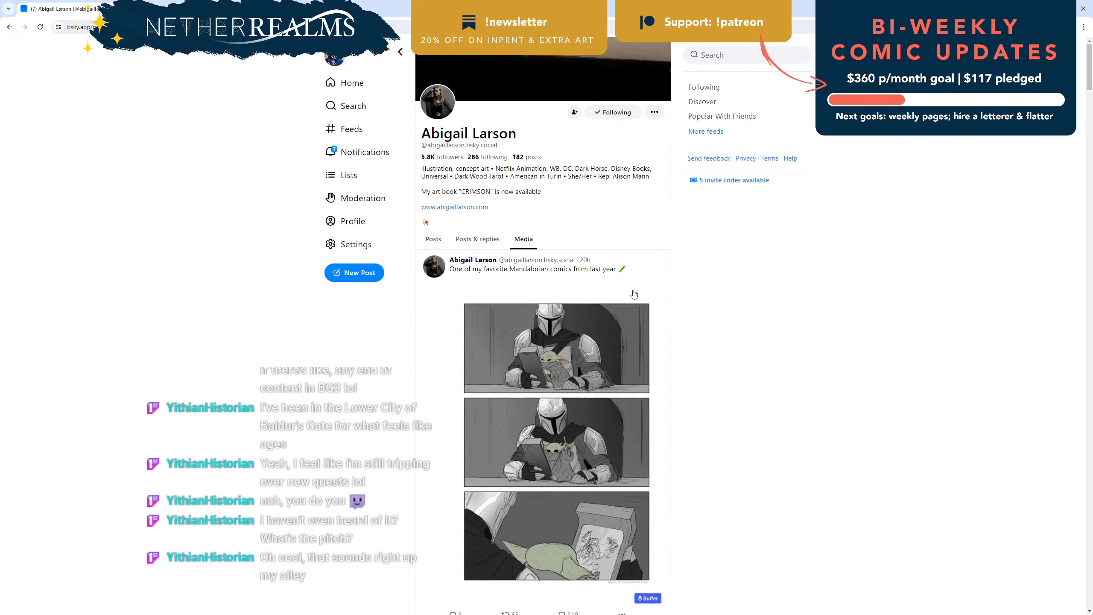
Step: Browse the artist's Bluesky media posts, enlarging the patterned kimono design and the vampire tarot illustration, and return to the comic page
scroll(665, 288, "down", 1)
scroll(665, 287, "down", 20)
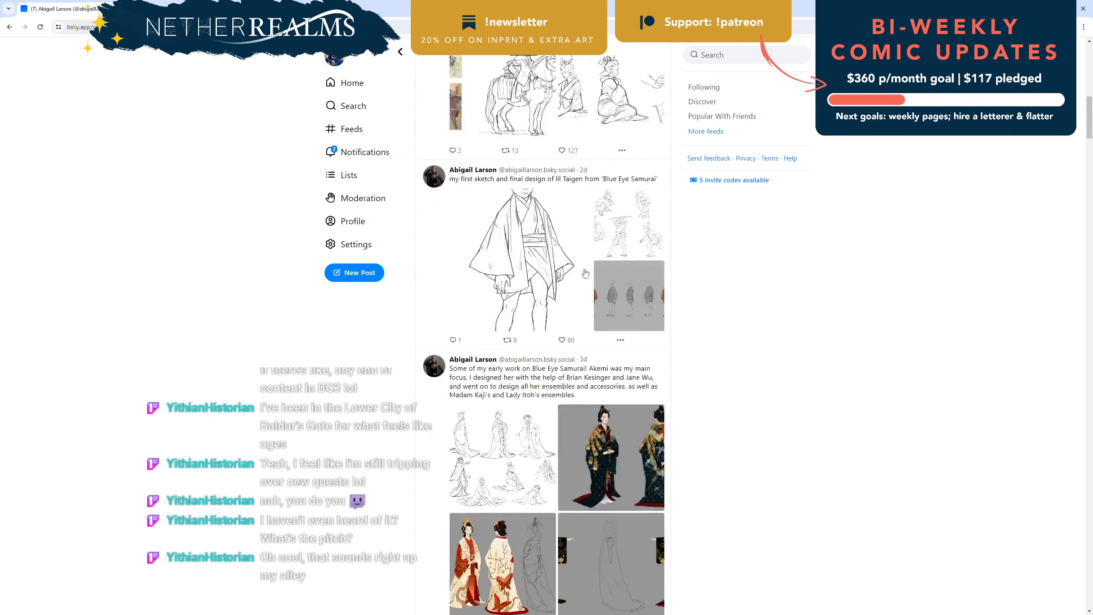
scroll(512, 266, "down", 1)
left_click(603, 294)
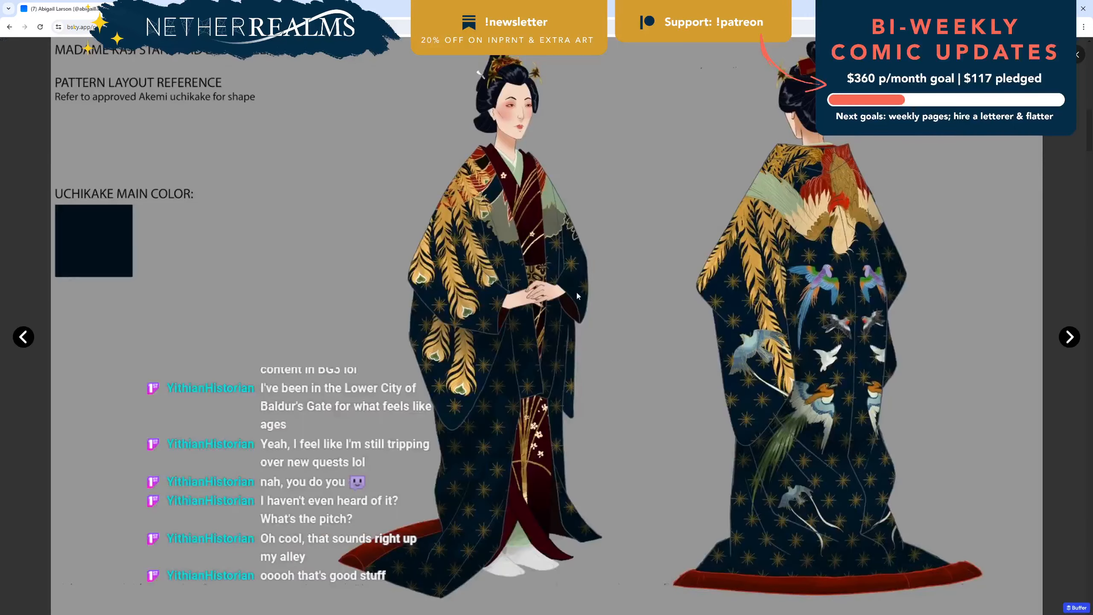
left_click(1076, 257)
scroll(522, 295, "down", 6)
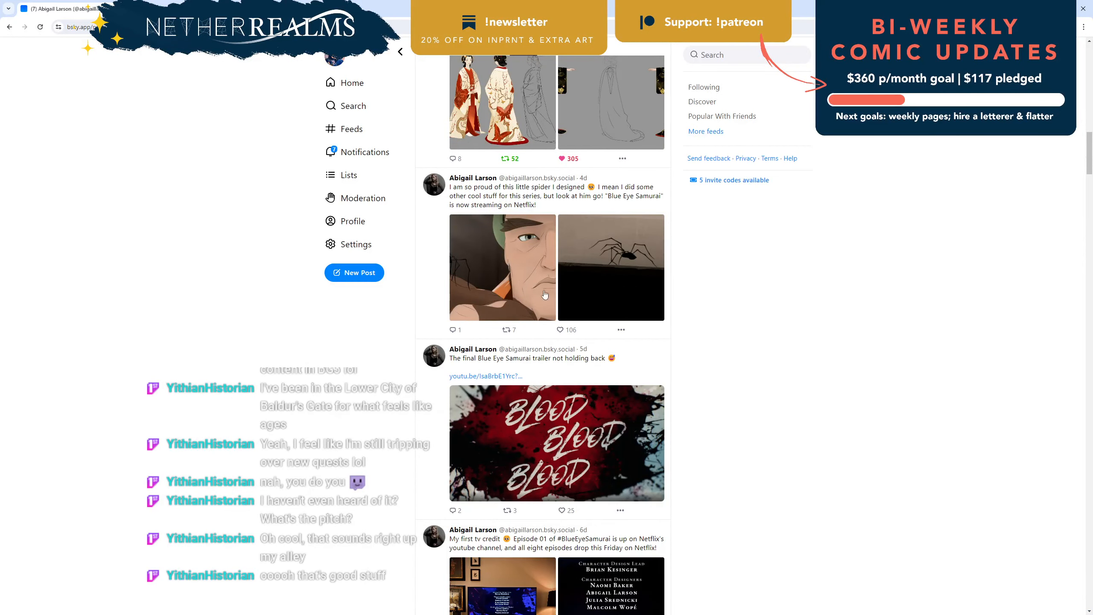
scroll(498, 287, "down", 1)
scroll(498, 287, "down", 18)
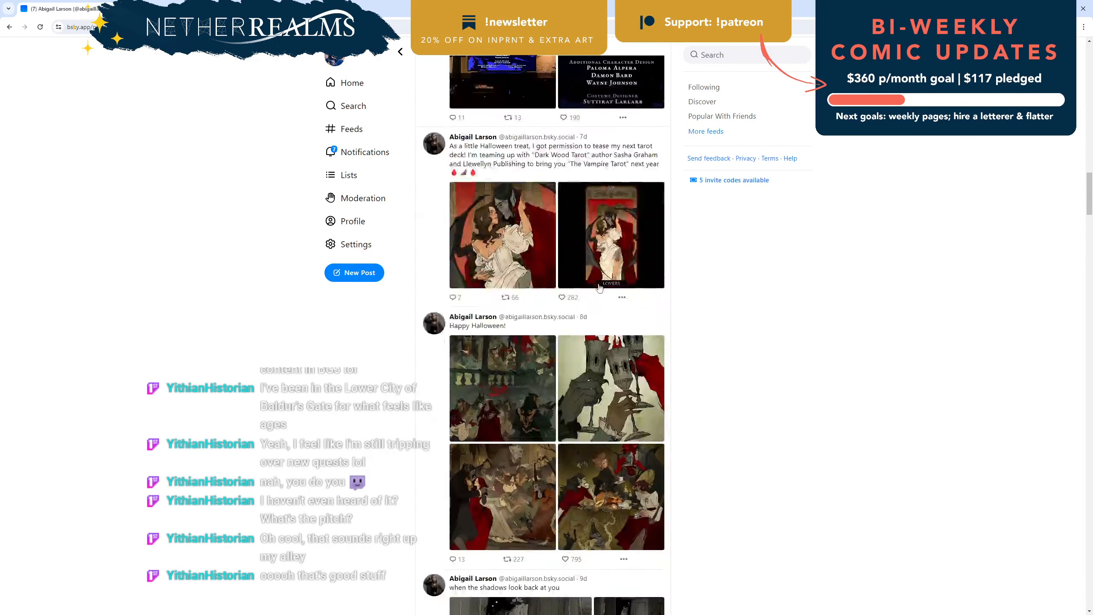
left_click(495, 172)
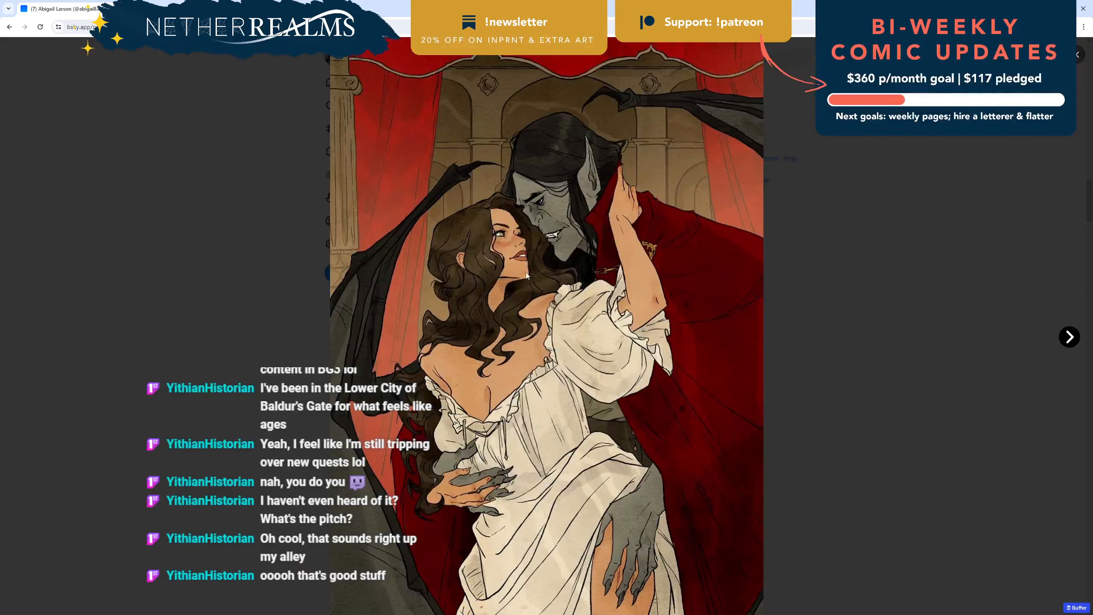
left_click(869, 265)
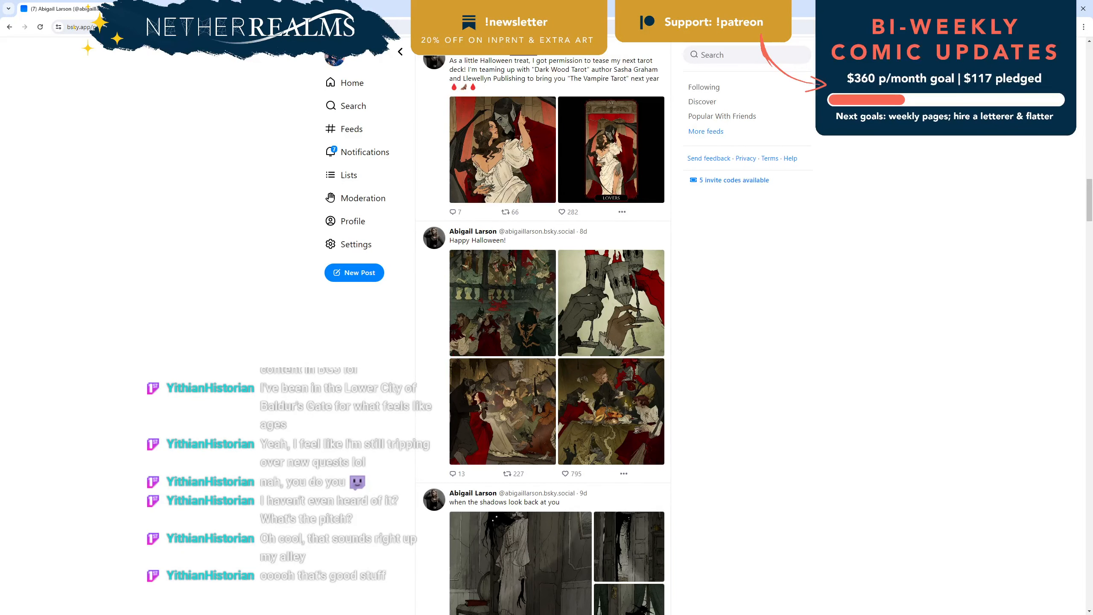
left_click_drag(803, 6, 804, 0)
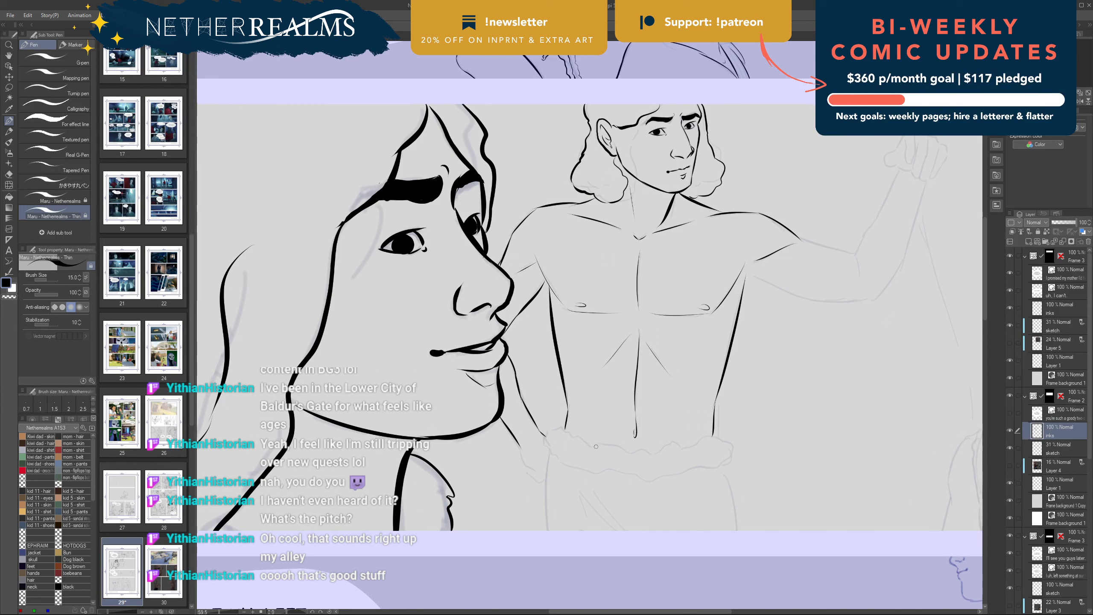
Step: Ink the wavy upper and lower edges of the shirtless man's rolled cloth belt
mouse_move(628, 452)
left_mouse_down()
mouse_move(589, 448)
mouse_move(556, 427)
left_mouse_up()
key("ctrl+z")
key("ctrl+z")
left_click_drag(596, 449, 563, 438)
left_click_drag(574, 438, 562, 427)
mouse_move(700, 438)
left_mouse_down()
mouse_move(727, 444)
mouse_move(728, 462)
mouse_move(697, 468)
left_mouse_up()
left_click_drag(691, 448, 625, 453)
mouse_move(557, 429)
left_mouse_down()
mouse_move(543, 449)
mouse_move(572, 470)
mouse_move(661, 480)
mouse_move(692, 469)
left_mouse_up()
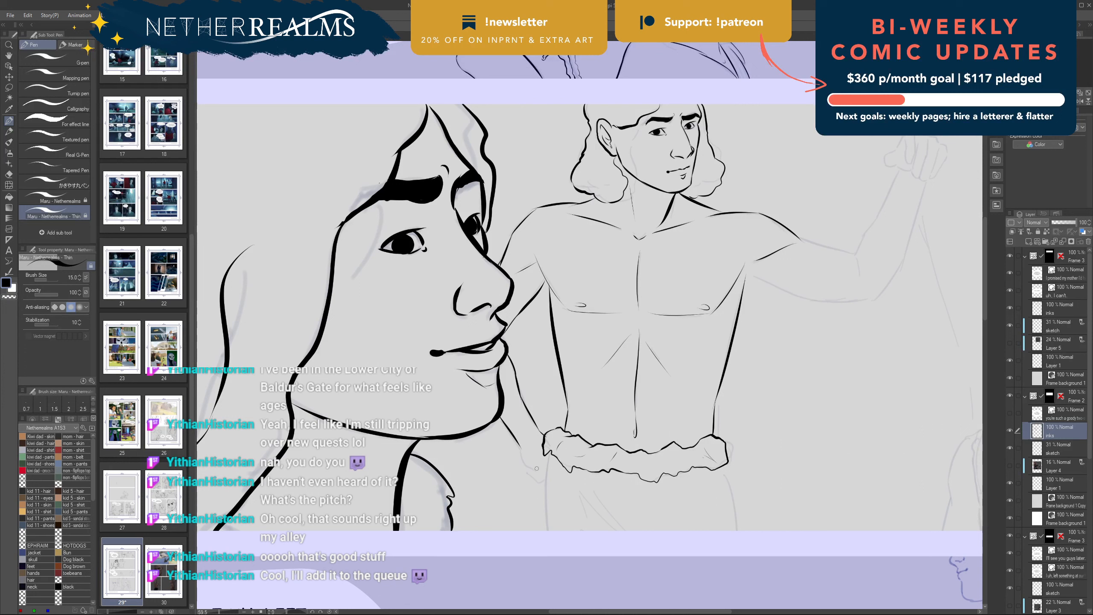
Step: Ink both sides and the inner folds of the cloth hanging below the shirtless man's belt
left_click_drag(548, 454, 545, 530)
key("ctrl+z")
left_click_drag(549, 452, 549, 561)
left_click_drag(727, 474, 735, 555)
left_click_drag(581, 490, 609, 530)
mouse_move(591, 489)
left_mouse_down()
mouse_move(631, 538)
mouse_move(581, 505)
mouse_move(595, 529)
left_mouse_up()
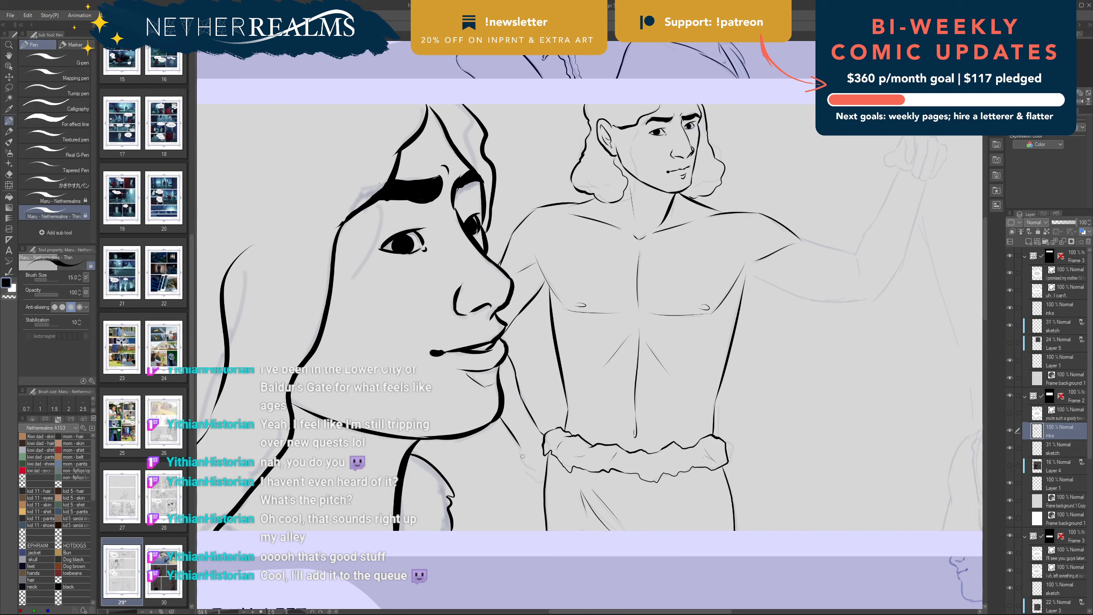
Step: Ink the wrist and visible part of the hand at the end of the man's lowered arm, beside the belt
left_click_drag(517, 442, 524, 452)
key("ctrl+z")
mouse_move(516, 441)
left_mouse_down()
mouse_move(544, 479)
mouse_move(521, 450)
mouse_move(539, 482)
left_mouse_up()
key("ctrl+z")
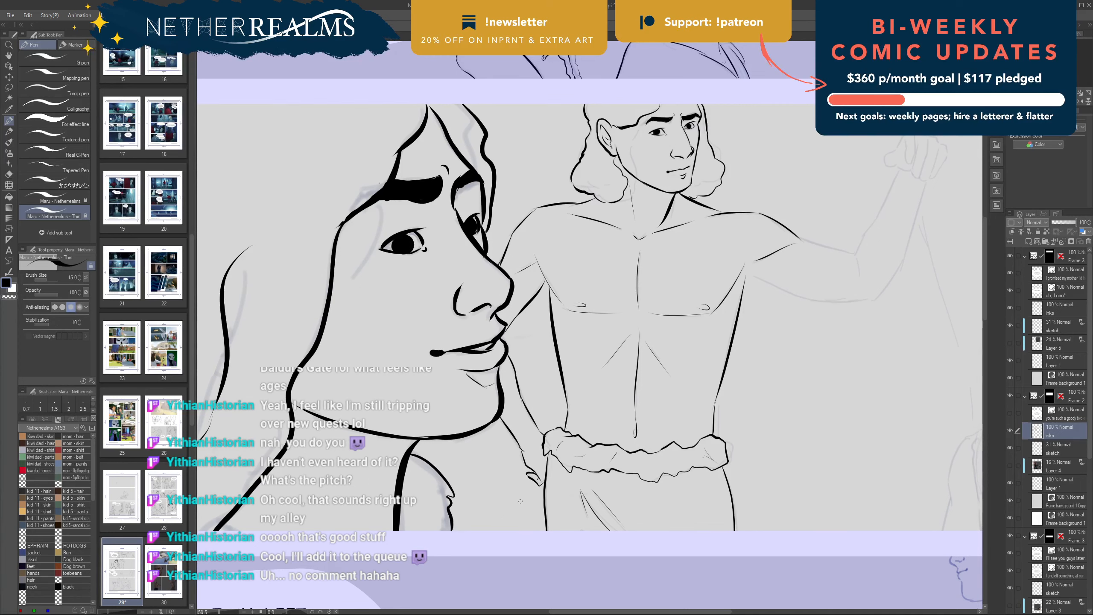
Step: Ink the upper line of the man's raised arm from the shoulder to the elbow crease, and save the page
mouse_move(520, 502)
left_mouse_down()
mouse_move(395, 549)
mouse_move(339, 588)
left_mouse_up()
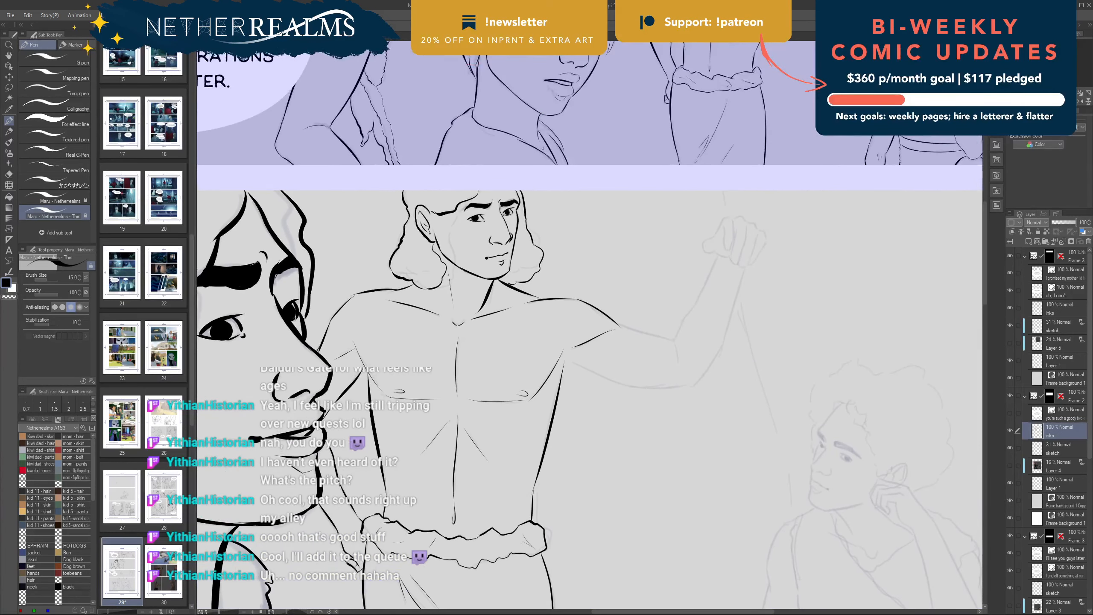
left_click_drag(515, 127, 527, 413)
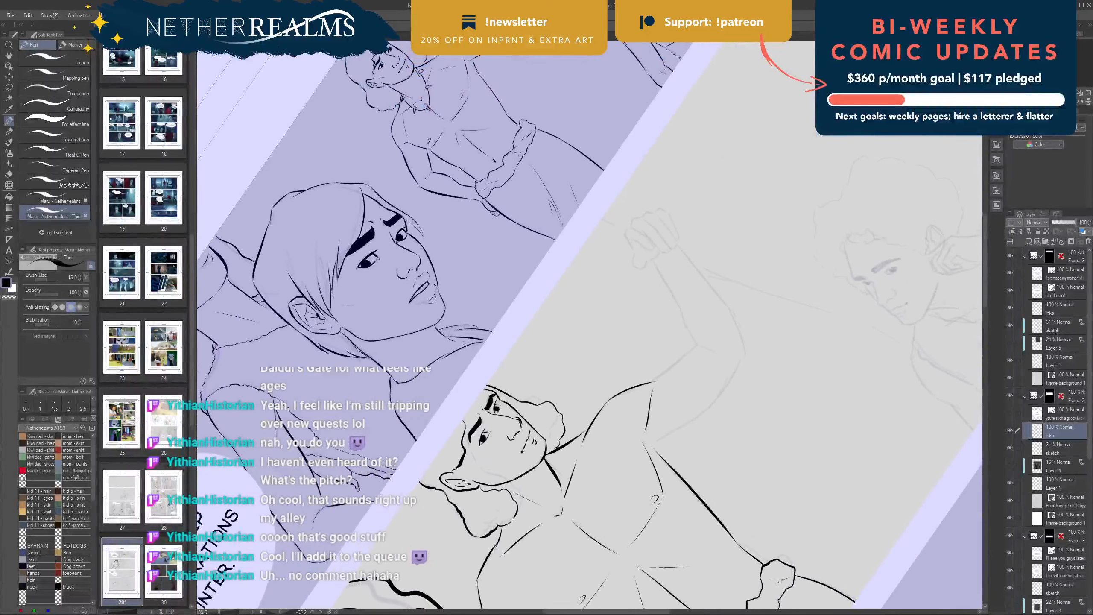
left_click_drag(697, 345, 652, 383)
key("ctrl+z")
key("ctrl+z")
key("ctrl+z")
mouse_move(692, 314)
left_mouse_down()
mouse_move(671, 330)
mouse_move(694, 320)
left_mouse_up()
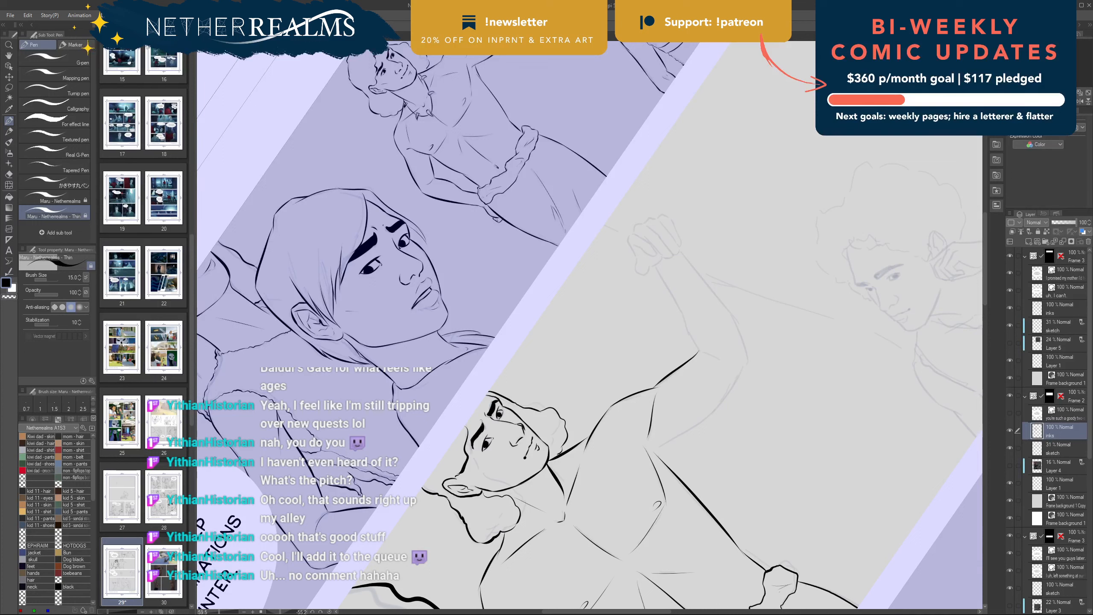
key("ctrl+s")
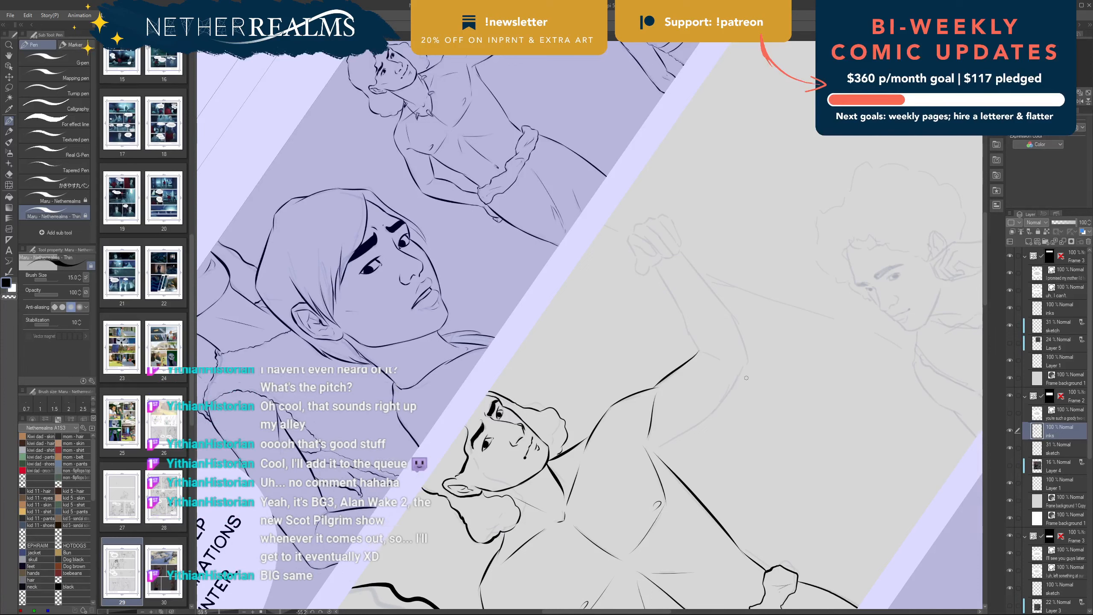
Step: Ink the underside of the man's raised upper arm from the elbow to the armpit
left_click_drag(745, 364, 709, 418)
key("ctrl+z")
left_click_drag(745, 364, 705, 419)
key("ctrl+z")
left_click_drag(746, 366, 716, 405)
key("ctrl+z")
mouse_move(747, 363)
left_mouse_down()
mouse_move(677, 440)
mouse_move(698, 423)
mouse_move(649, 454)
left_mouse_up()
key("ctrl+z")
left_click_drag(698, 423, 655, 452)
left_click_drag(702, 410, 587, 322)
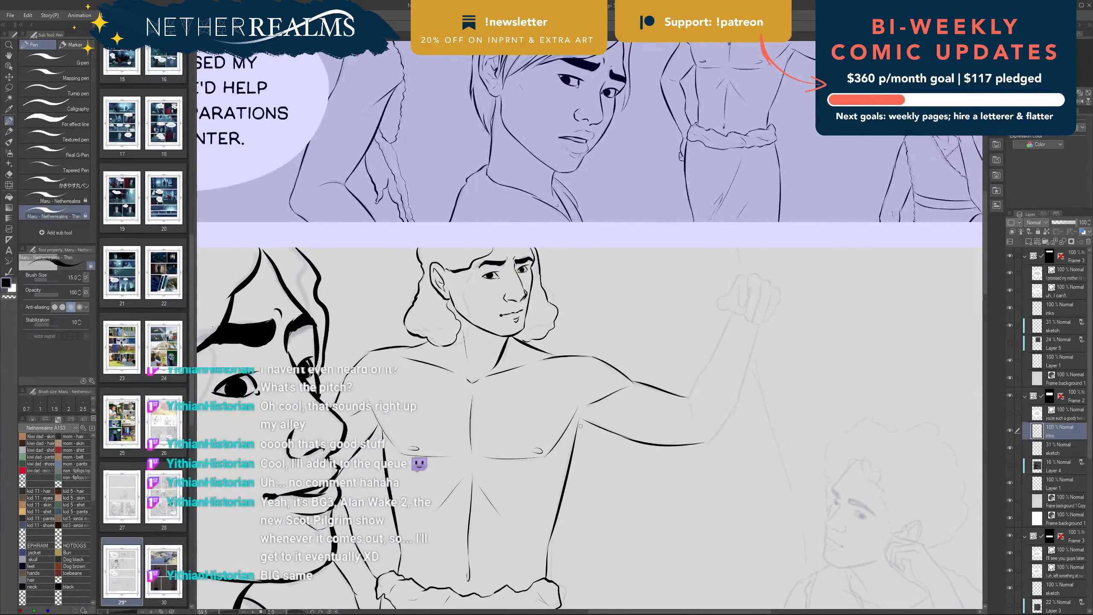
left_click_drag(584, 420, 573, 442)
key("ctrl+z")
Step: Ink the inner forearm line of the man's raised arm from the wrist to the elbow crease
left_click_drag(589, 395, 513, 420)
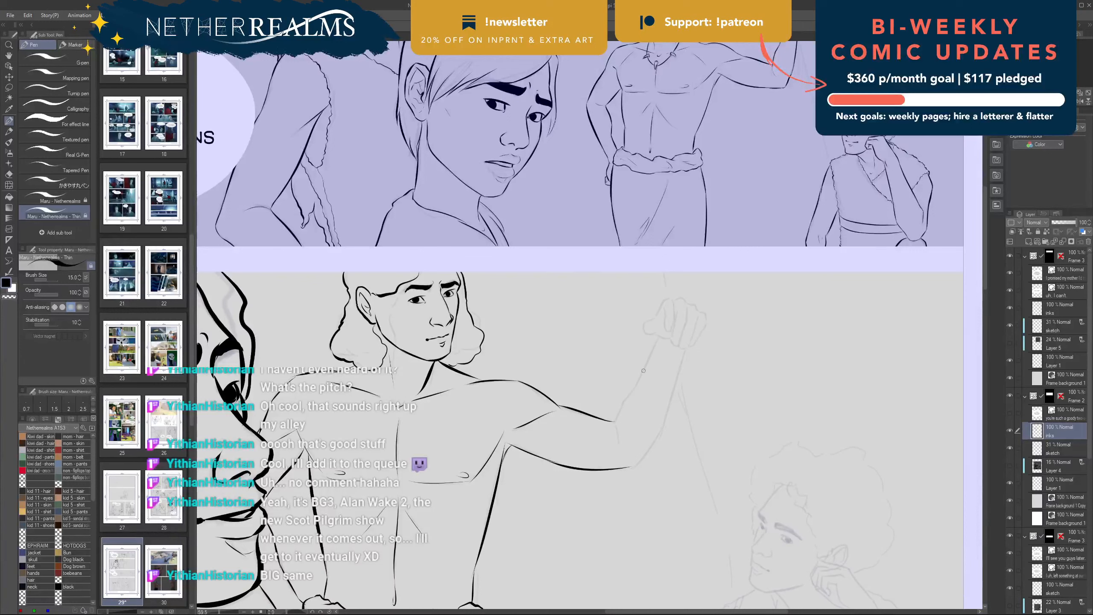
left_click_drag(659, 339, 614, 423)
key("ctrl+z")
key("ctrl+z")
key("ctrl+z")
key("ctrl+z")
left_click_drag(611, 421, 617, 441)
key("ctrl+z")
Step: Ink the outer forearm line of the man's raised arm from the wrist down to the elbow
mouse_move(688, 347)
left_mouse_down()
mouse_move(661, 431)
mouse_move(636, 464)
left_mouse_up()
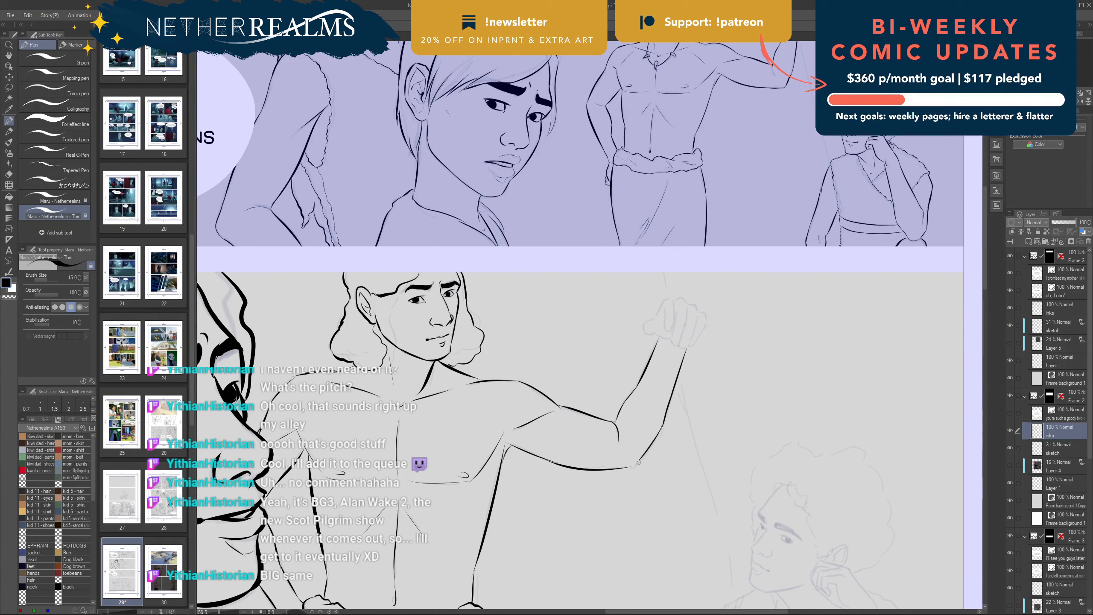
key("ctrl+z")
left_click_drag(663, 423, 635, 465)
key("ctrl+z")
left_click_drag(663, 423, 631, 467)
key("ctrl+z")
key("ctrl+z")
Step: Ink the thumb and first curled finger of the man's raised fist, and save the page
mouse_move(656, 317)
left_mouse_down()
mouse_move(648, 335)
mouse_move(653, 326)
left_mouse_up()
key("ctrl+z")
key("ctrl+z")
left_click_drag(653, 335, 670, 339)
key("ctrl+z")
mouse_move(651, 334)
left_mouse_down()
mouse_move(667, 336)
mouse_move(665, 302)
mouse_move(675, 302)
left_mouse_up()
key("ctrl+z")
key("ctrl+z")
key("ctrl+z")
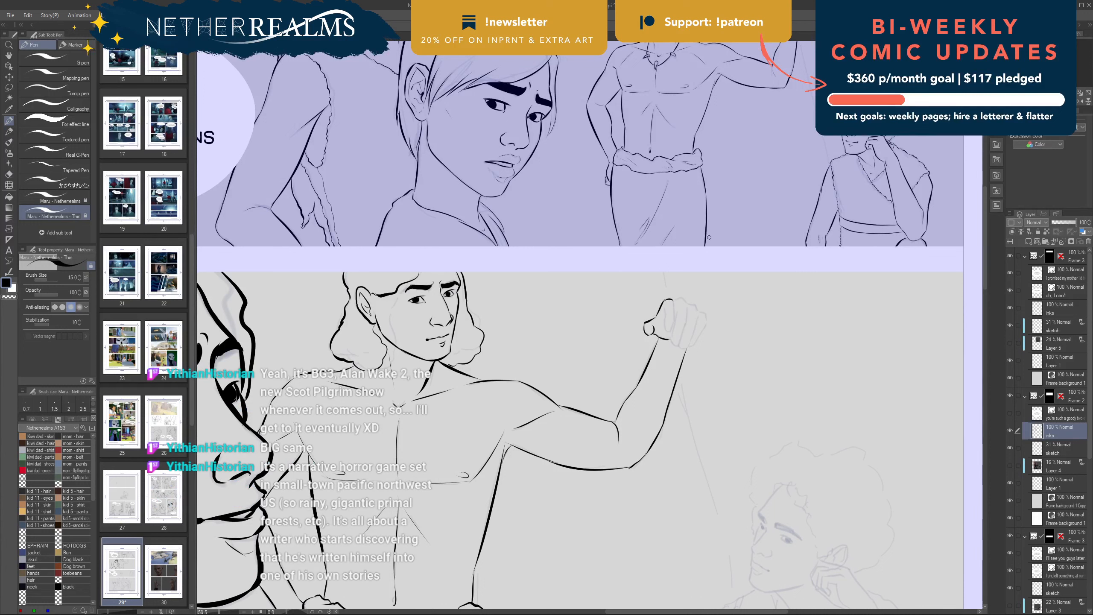
key("ctrl+z")
left_click_drag(673, 301, 676, 322)
left_click_drag(670, 332, 667, 317)
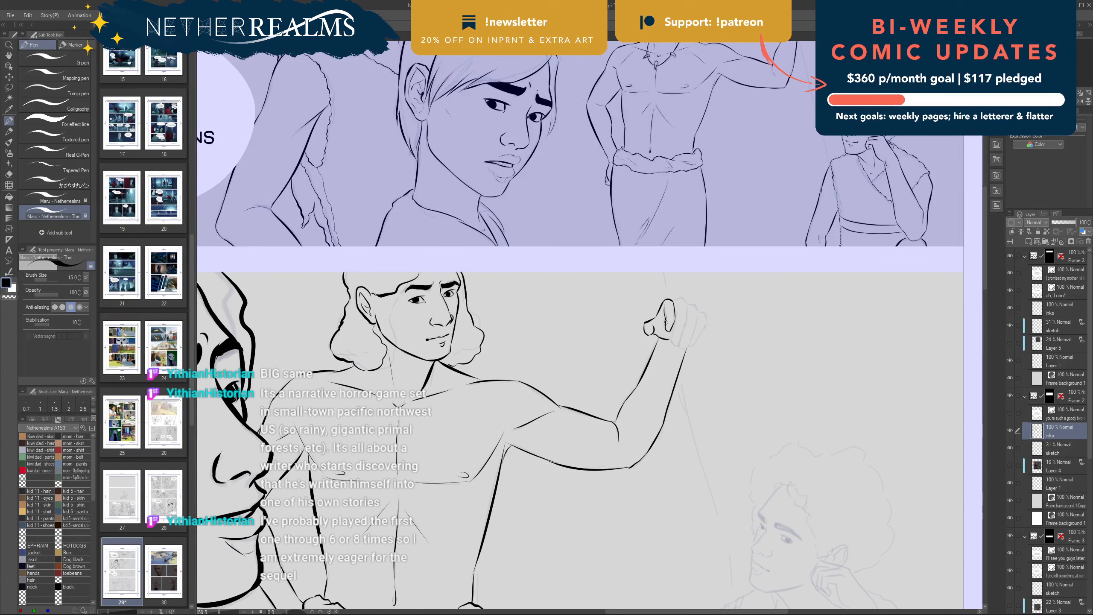
key("ctrl+s")
Step: Ink the remaining curled fingers and knuckles of the man's raised fist, and save the page
left_click_drag(674, 302, 678, 299)
left_click_drag(673, 301, 682, 300)
left_click_drag(683, 300, 696, 305)
key("ctrl+z")
left_click_drag(706, 327, 690, 345)
key("ctrl+z")
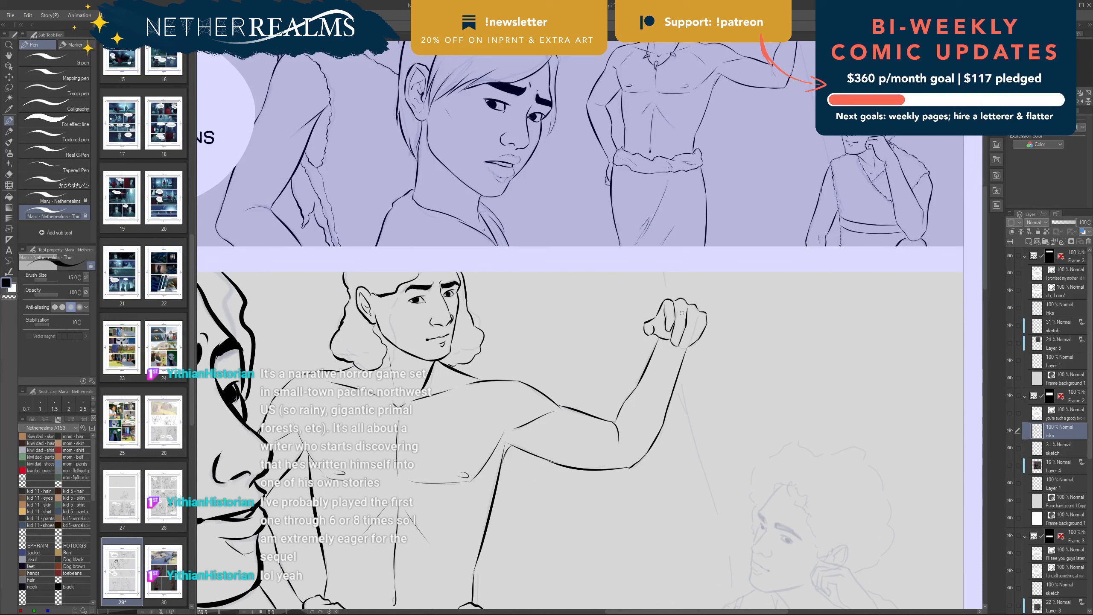
left_click_drag(699, 315, 684, 348)
key("ctrl+z")
key("ctrl+s")
left_click_drag(673, 339, 679, 344)
key("ctrl+z")
key("ctrl+s")
Step: Ink the forehead, brow and nose profile of the curly-haired figure resting their head on one hand
left_click_drag(469, 378, 448, 202)
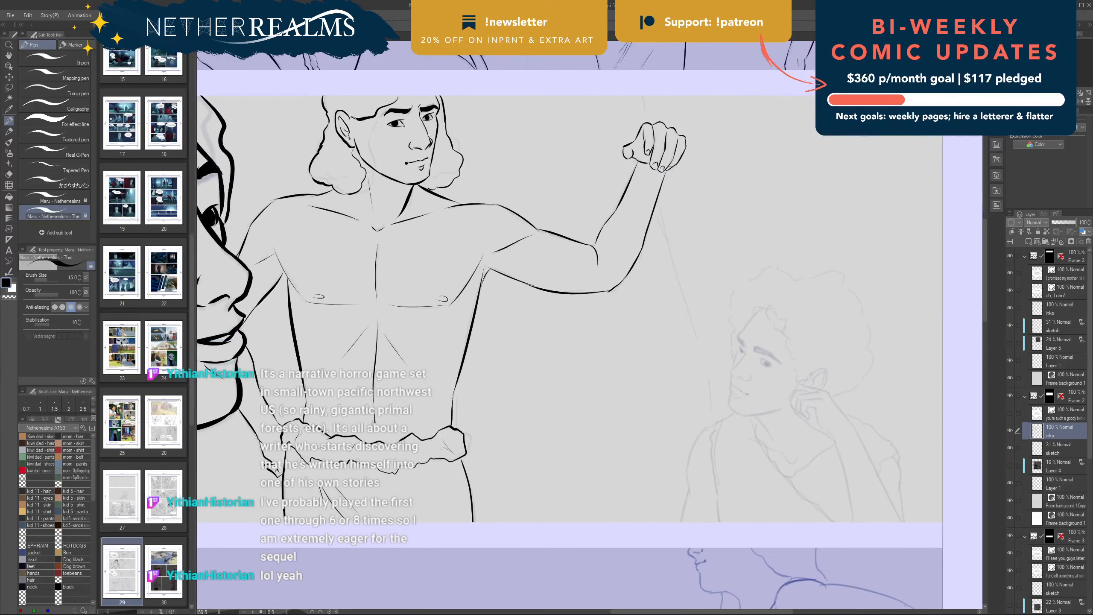
key("ctrl+minus")
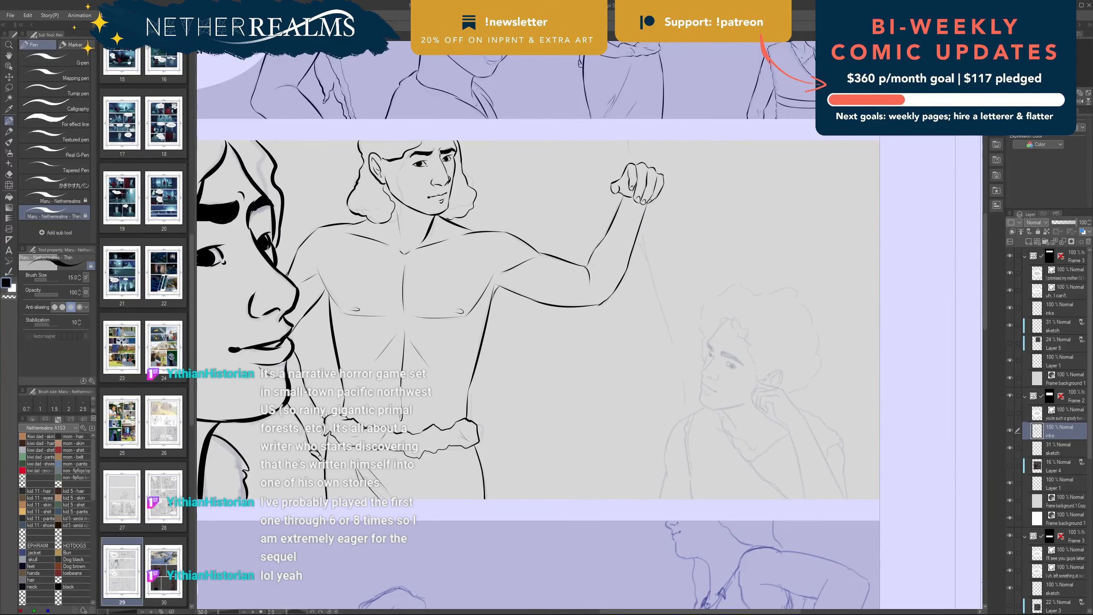
left_click_drag(538, 292, 578, 361)
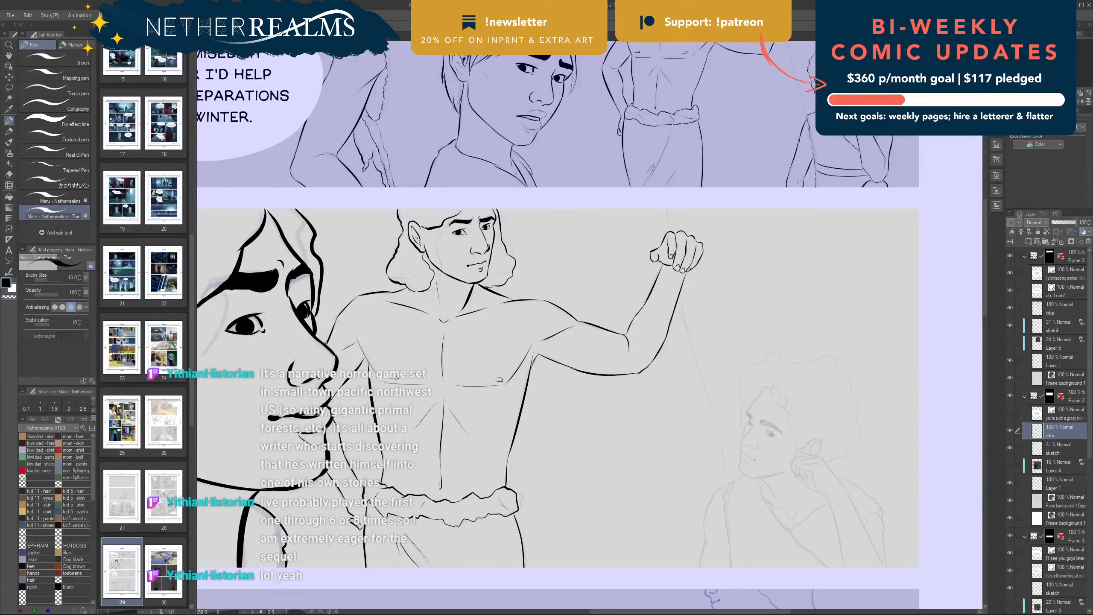
mouse_move(722, 466)
left_mouse_down()
mouse_move(674, 430)
mouse_move(625, 418)
mouse_move(648, 418)
mouse_move(638, 389)
left_mouse_up()
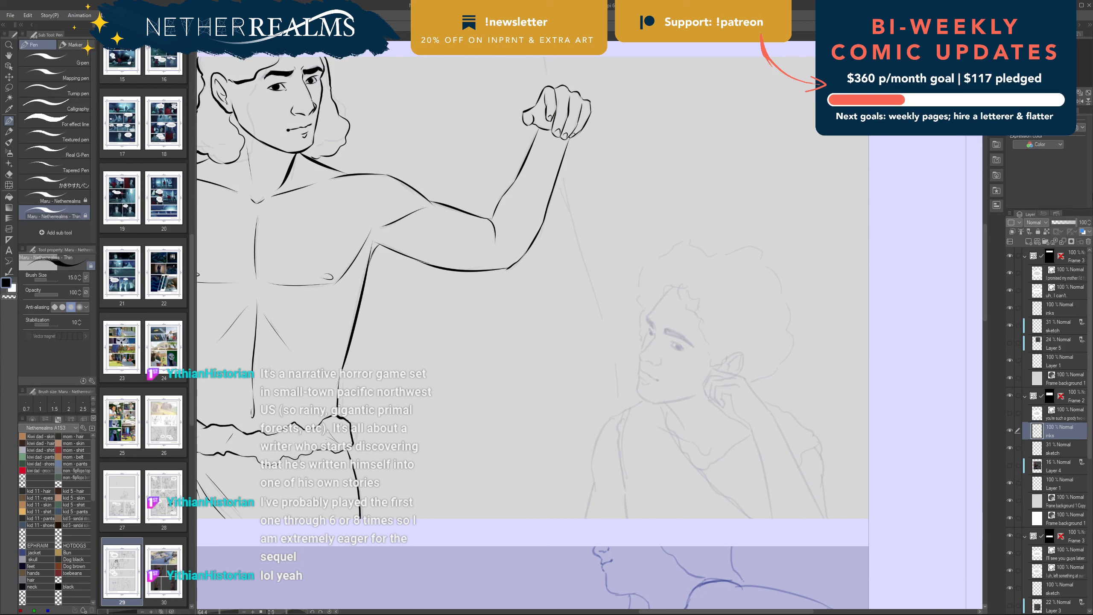
left_click_drag(674, 288, 651, 311)
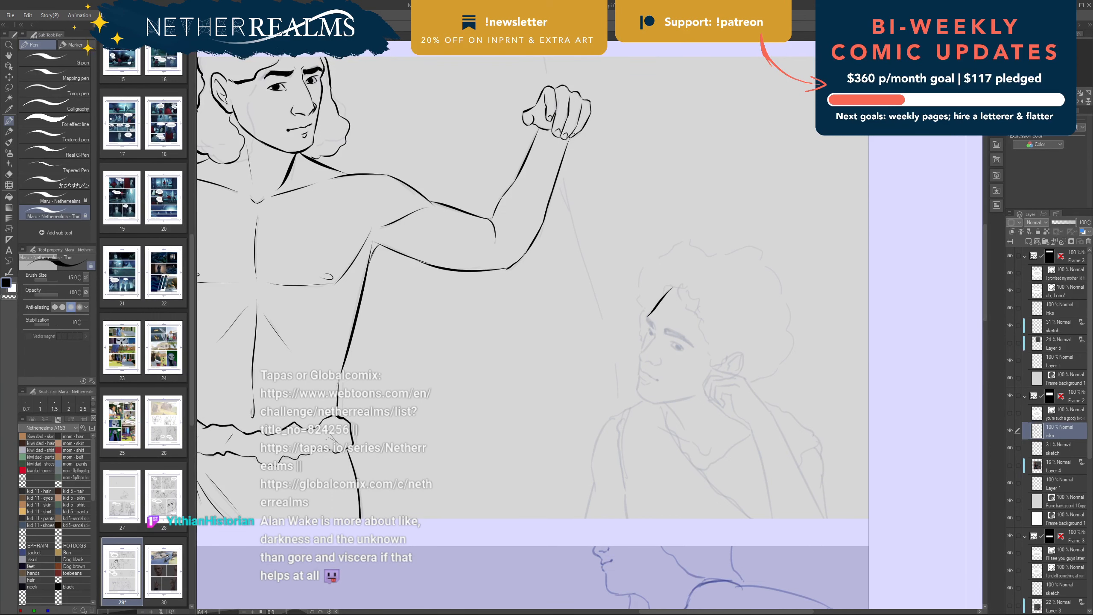
mouse_move(658, 301)
left_mouse_down()
mouse_move(634, 269)
mouse_move(614, 318)
left_mouse_up()
key("ctrl+z")
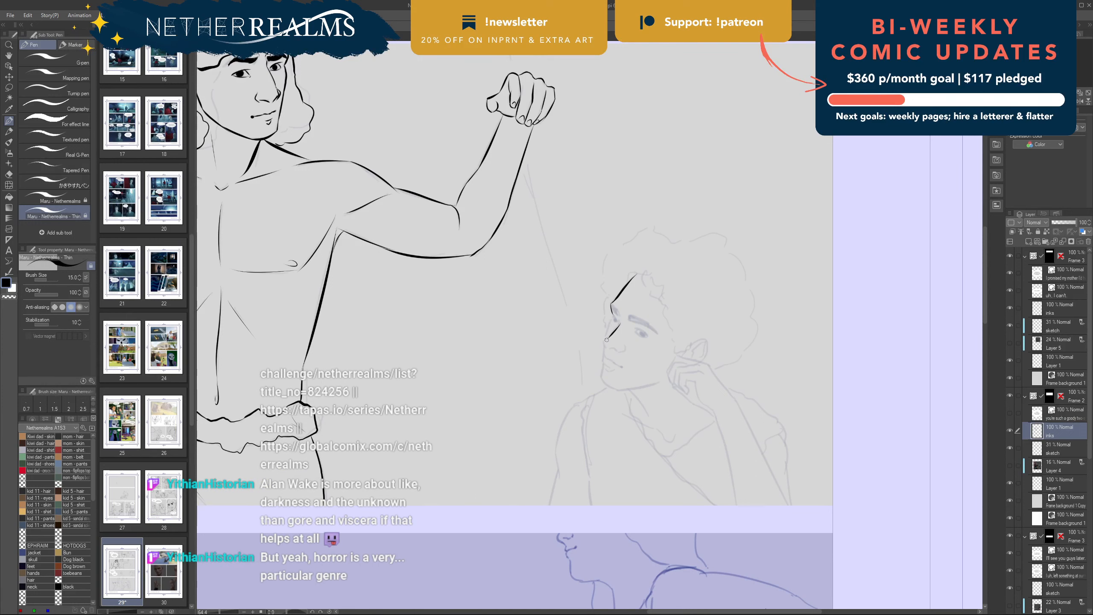
left_click_drag(620, 324, 605, 341)
key("ctrl")
left_click_drag(604, 342, 608, 349)
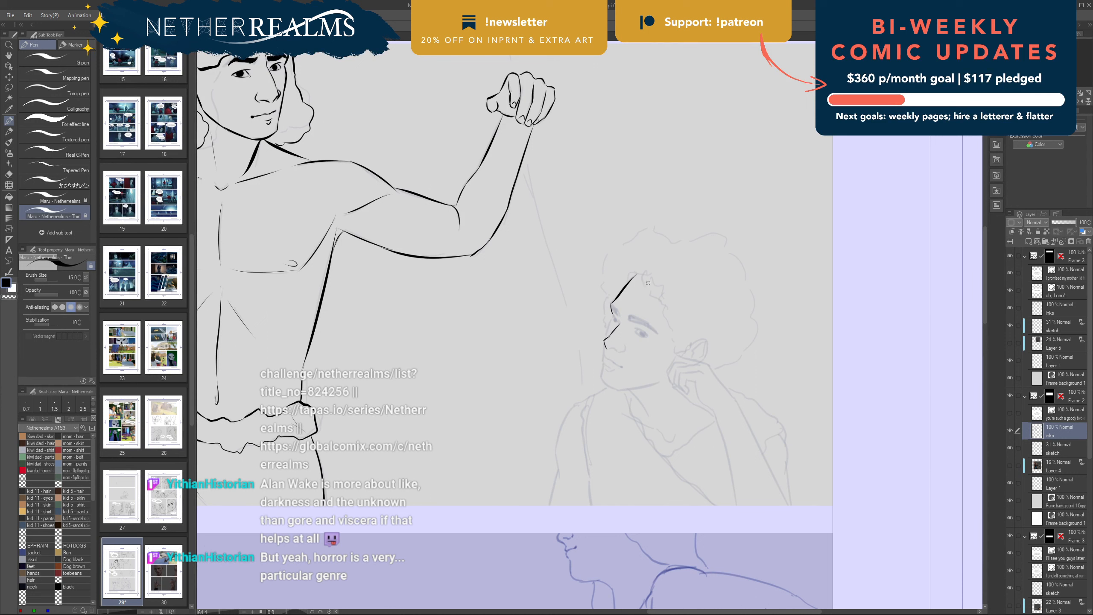
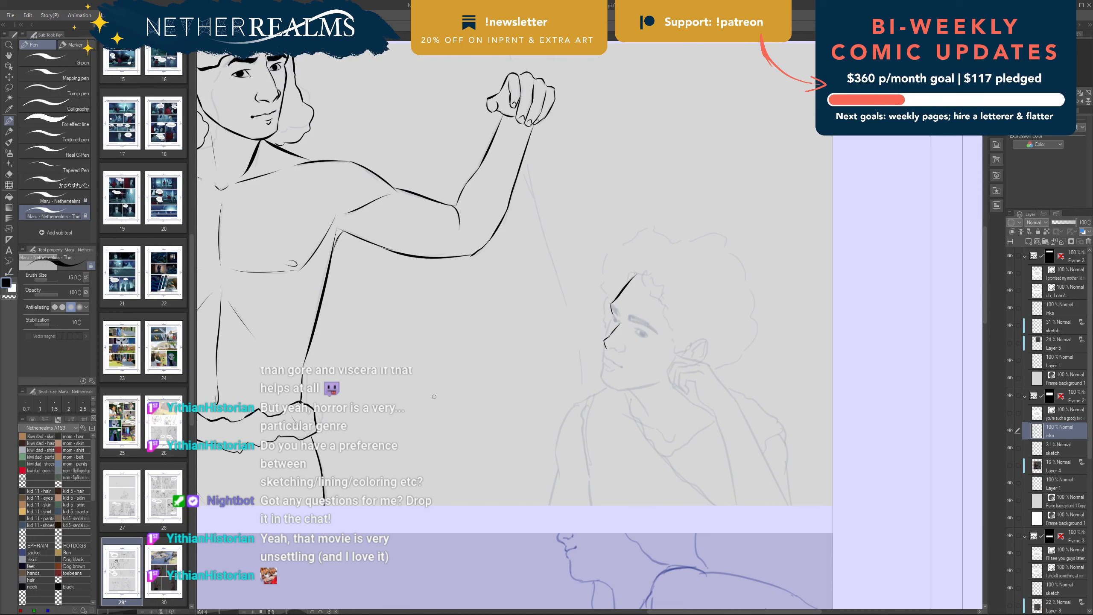
Step: Set the brush size to 17, ink the curly-haired figure's far eyebrow and eye, and save the page
key("]")
key("]")
key("]")
key("]")
key("]")
key("]")
key("p")
key("p")
left_click_drag(616, 307, 619, 320)
key("ctrl+z")
left_click_drag(616, 310, 619, 319)
mouse_move(617, 315)
left_mouse_down()
mouse_move(610, 308)
mouse_move(616, 314)
left_mouse_up()
key("ctrl+s")
Step: Ink and fill the curly-haired figure's near eyebrow, saving the page
left_click_drag(631, 323, 658, 334)
key("ctrl+z")
key("ctrl+z")
key("ctrl+z")
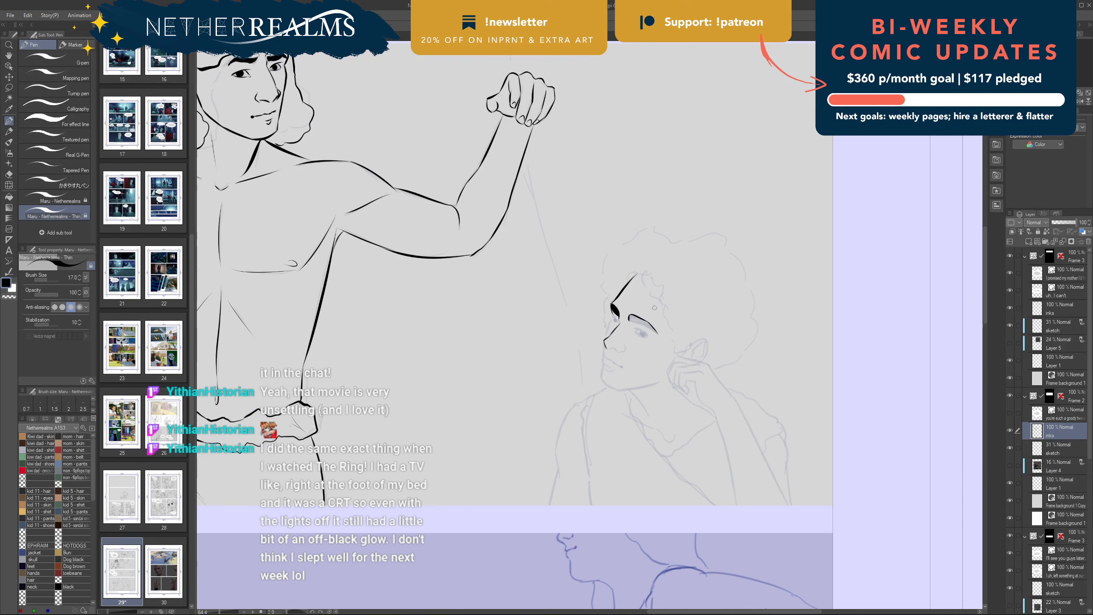
key("ctrl+s")
mouse_move(645, 327)
left_mouse_down()
mouse_move(627, 320)
mouse_move(648, 330)
left_mouse_up()
key("ctrl+z")
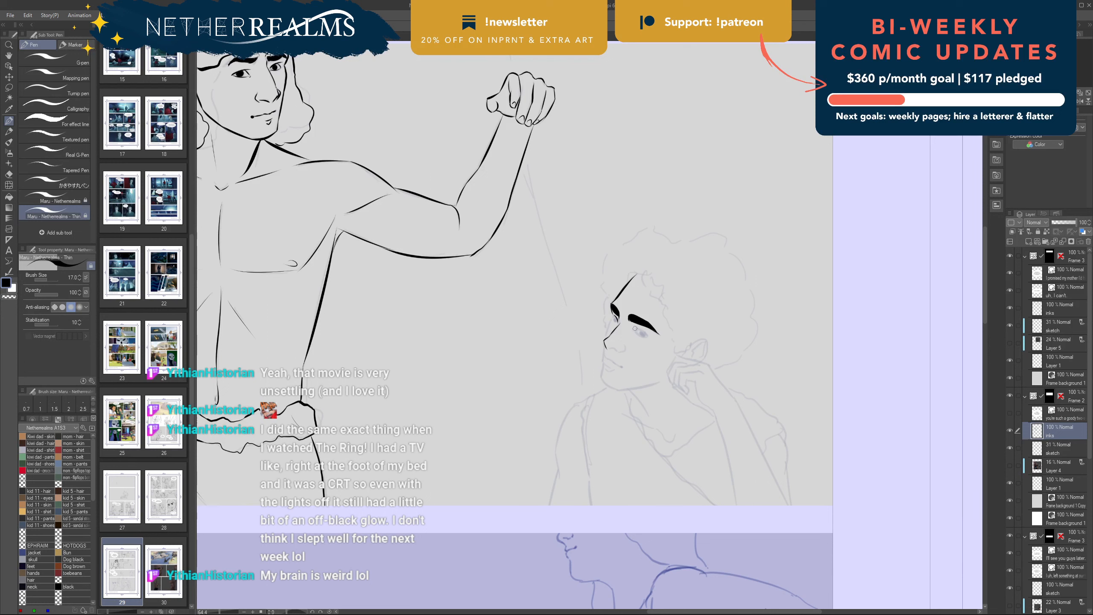
Step: Ink the curly-haired figure's eyes, nostril and lips
left_click_drag(635, 328, 648, 337)
key("ctrl+z")
key("ctrl+z")
left_click_drag(614, 348, 626, 350)
key("ctrl+z")
left_click_drag(615, 320, 616, 320)
left_click_drag(638, 332, 644, 332)
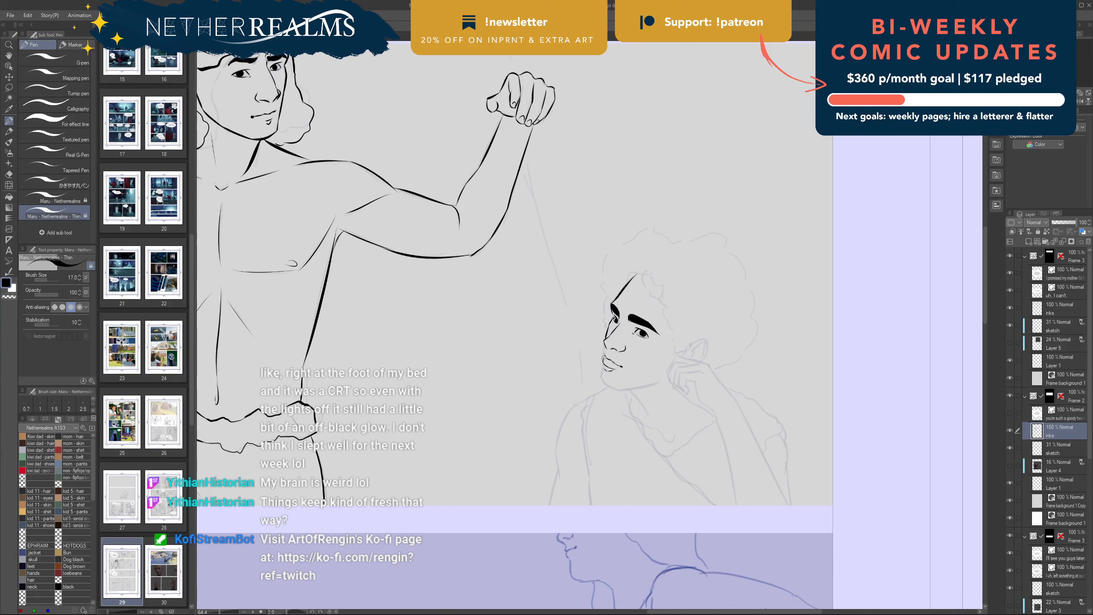
Step: Ink the curly-haired figure's chin and jawline from the mouth toward the ear
key("ctrl+z")
mouse_move(604, 345)
left_mouse_down()
mouse_move(602, 375)
mouse_move(635, 389)
mouse_move(625, 389)
left_mouse_up()
key("ctrl+z")
key("ctrl+z")
key("ctrl+z")
key("ctrl+z")
key("ctrl+z")
key("ctrl+z")
key("ctrl+z")
key("ctrl+z")
key("ctrl+z")
key("ctrl+z")
key("ctrl+z")
Step: Ink the wavy hairline from the curly-haired figure's forehead down to the ear
left_click_drag(643, 272, 678, 350)
key("ctrl+z")
left_click_drag(643, 274, 626, 281)
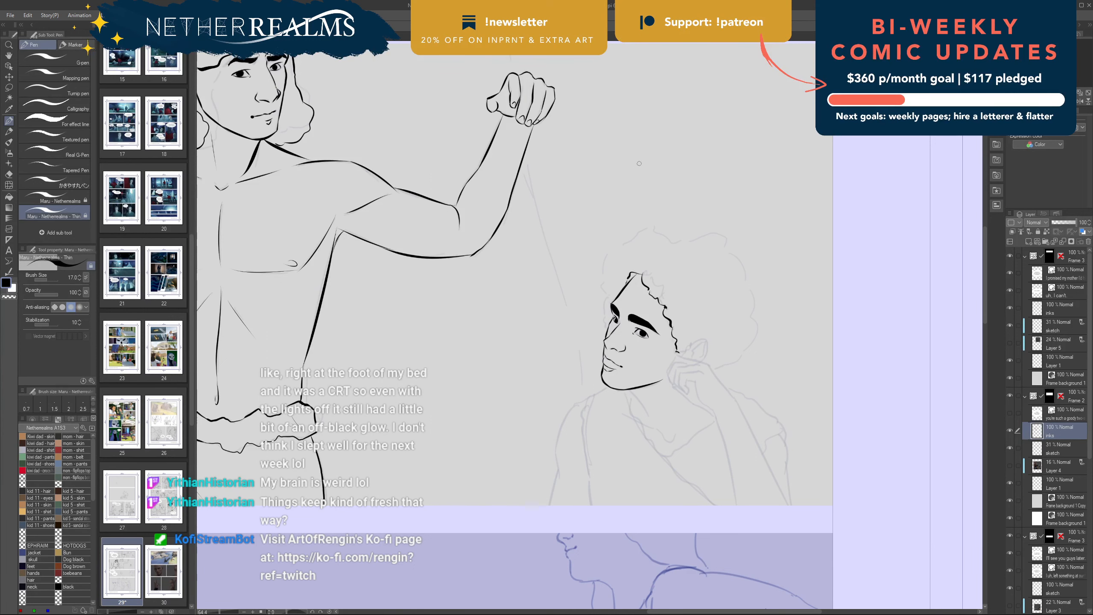
Step: Ink the scalloped outline of the curly hair from its crown down in front of the face
left_click_drag(639, 164, 573, 186)
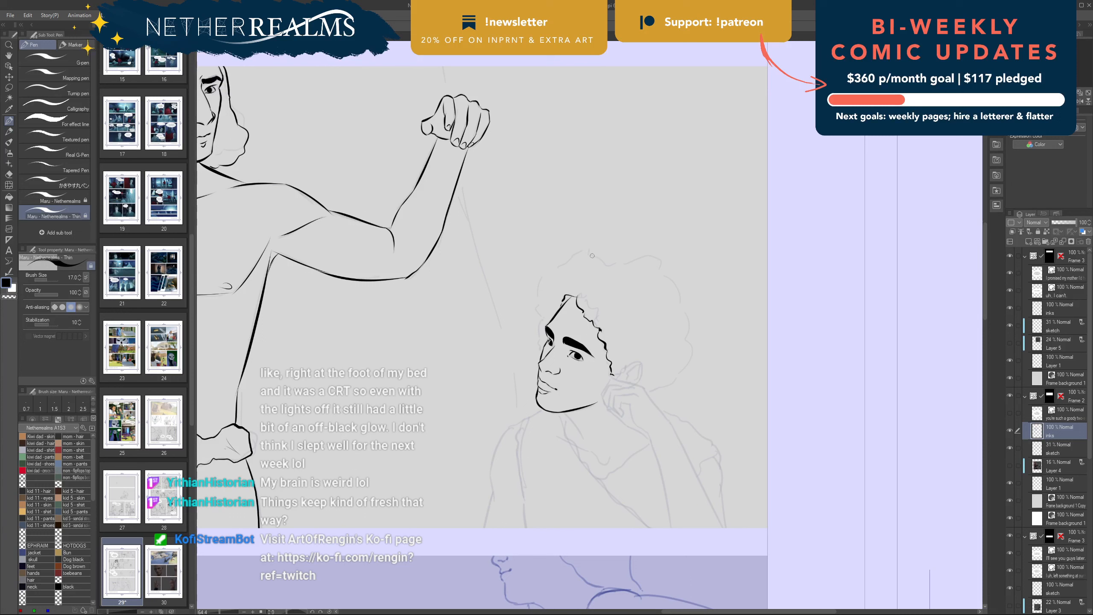
left_click_drag(591, 255, 602, 260)
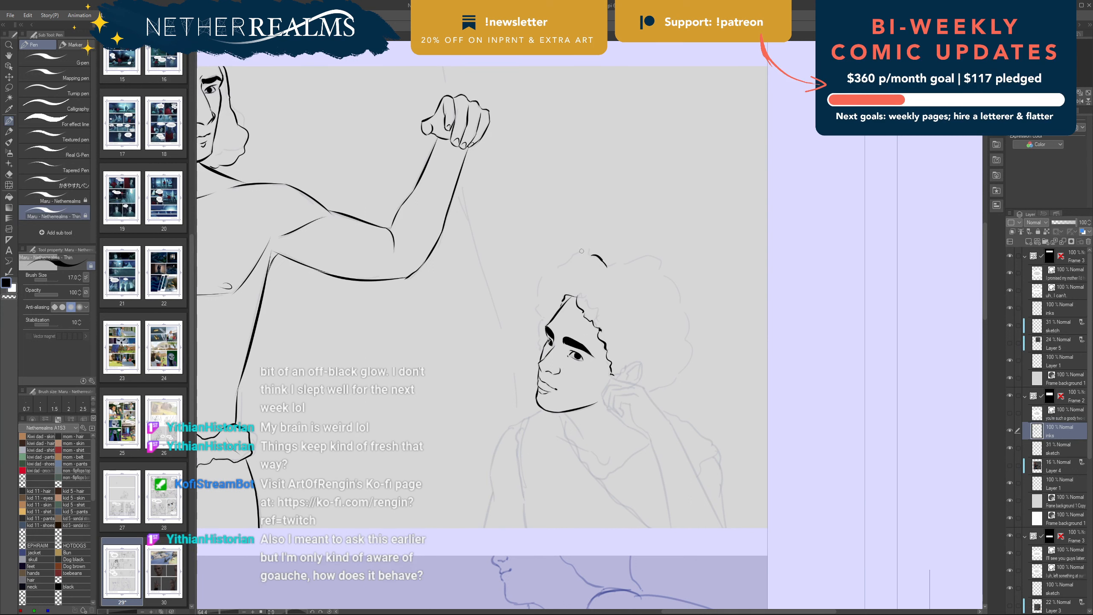
mouse_move(591, 255)
left_mouse_down()
mouse_move(575, 254)
mouse_move(538, 291)
mouse_move(541, 353)
left_mouse_up()
key("ctrl+z")
key("ctrl+z")
key("ctrl+z")
key("ctrl+z")
key("ctrl+z")
key("ctrl+z")
Step: Ink the rest of the curly hair's outline across the top and down the back of the head
mouse_move(607, 267)
left_mouse_down()
mouse_move(656, 277)
mouse_move(621, 264)
mouse_move(663, 270)
left_mouse_up()
key("ctrl+z")
key("ctrl+z")
mouse_move(662, 270)
left_mouse_down()
mouse_move(688, 311)
mouse_move(677, 378)
left_mouse_up()
key("ctrl+z")
key("ctrl+z")
key("ctrl+z")
key("ctrl+z")
key("ctrl+z")
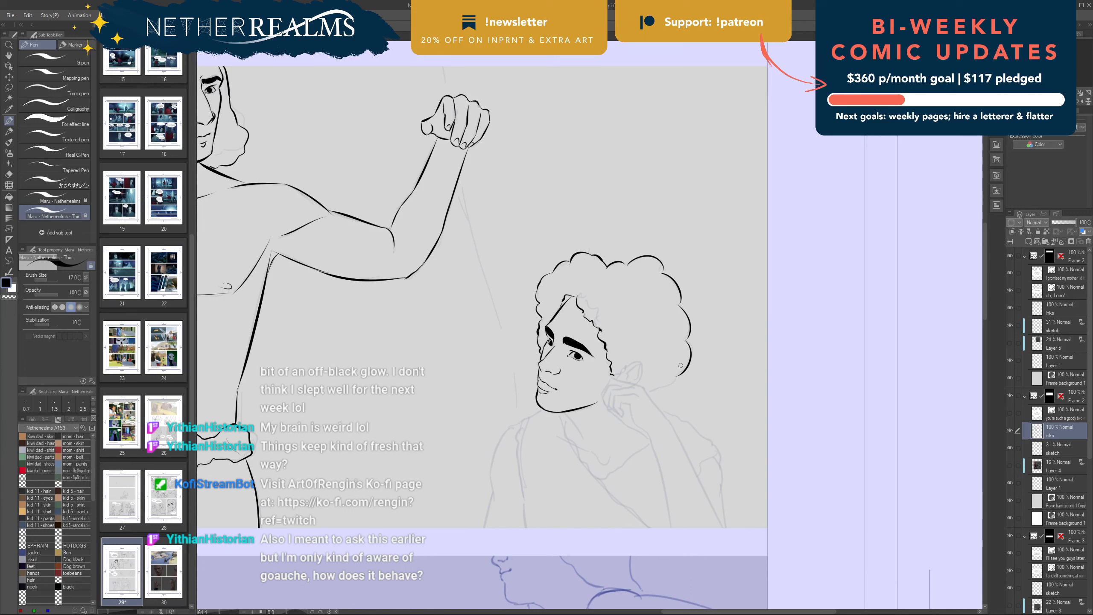
Step: Ink the lower back edge of the curly hair in toward the raised hand and save the page
key("ctrl+s")
left_click_drag(684, 373, 651, 389)
key("ctrl+z")
key("ctrl+s")
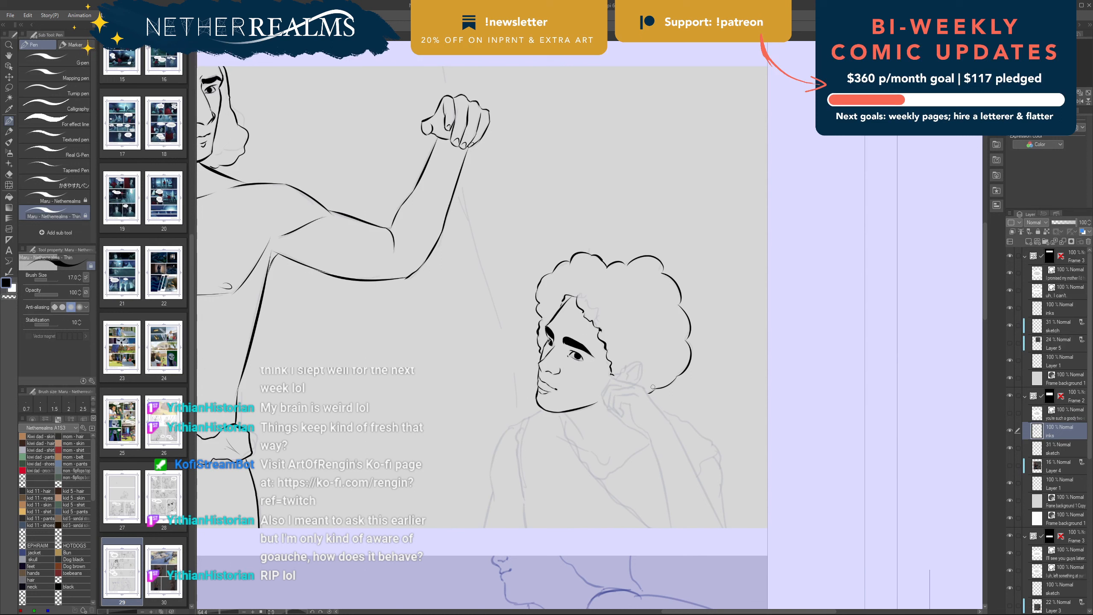
Step: Set the brush size to 15 and ink the curly-haired figure's neck line and ear
key("bracketleft")
left_click_drag(564, 413, 582, 440)
key("ctrl+z")
key("ctrl+z")
left_click_drag(613, 378, 622, 369)
mouse_move(622, 369)
left_mouse_down()
mouse_move(640, 362)
mouse_move(635, 385)
left_mouse_up()
key("ctrl+z")
key("ctrl+s")
mouse_move(645, 355)
left_mouse_down()
mouse_move(622, 307)
mouse_move(648, 351)
left_mouse_up()
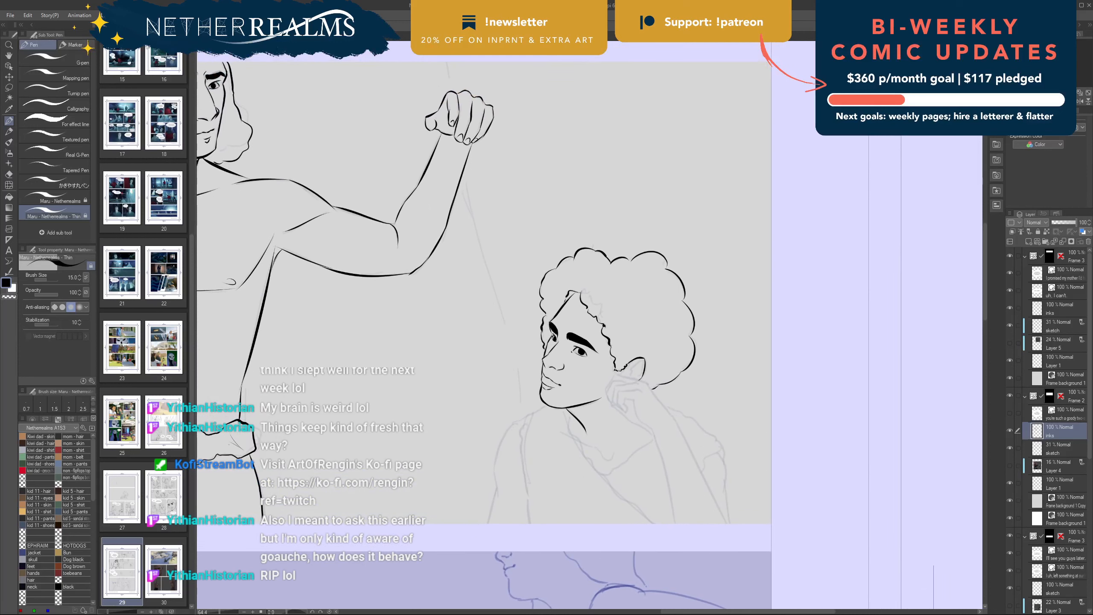
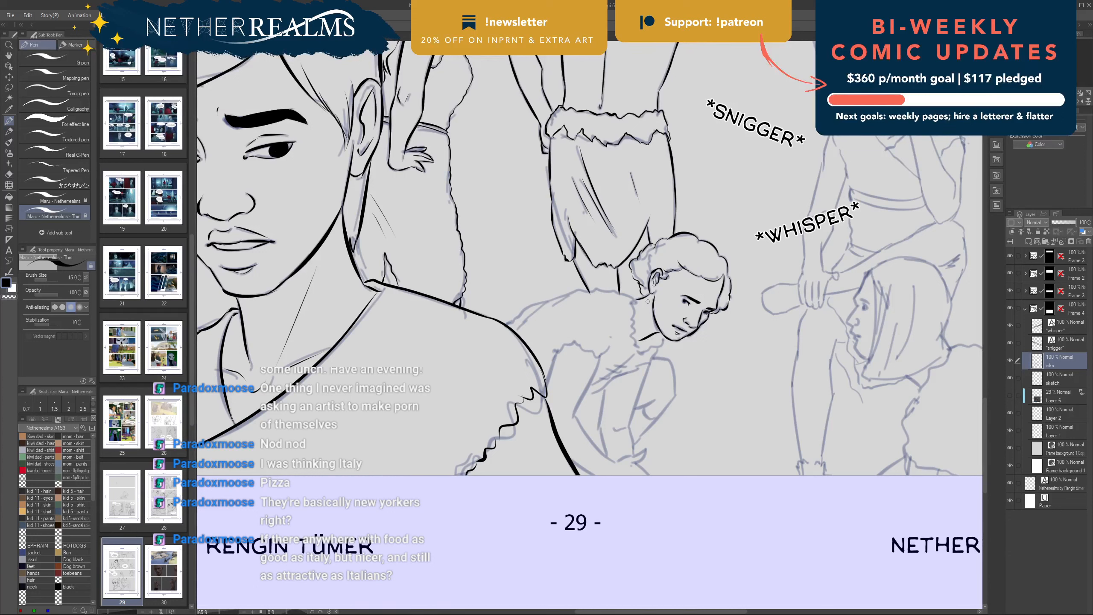
Step: In the bottom panel, ink the crouching figure's back from the neck to the foreground shoulder, plus the ragged collar
scroll(647, 301, "up", 2)
key("]")
left_click_drag(707, 323, 629, 317)
left_click_drag(629, 317, 545, 360)
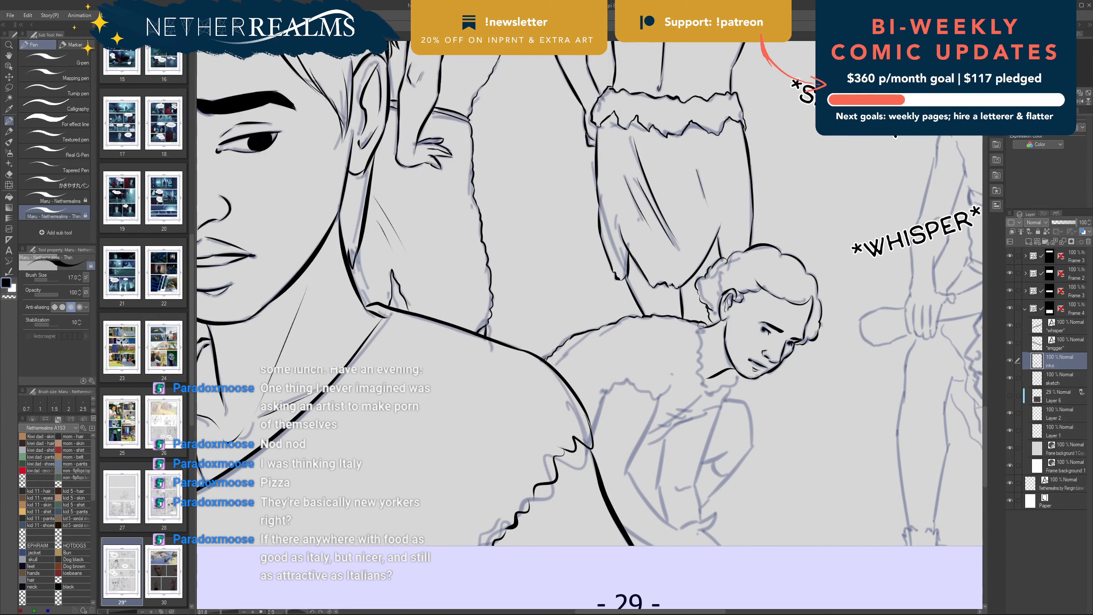
left_click_drag(696, 335, 704, 392)
mouse_move(734, 368)
left_mouse_down()
mouse_move(727, 386)
mouse_move(707, 390)
left_mouse_up()
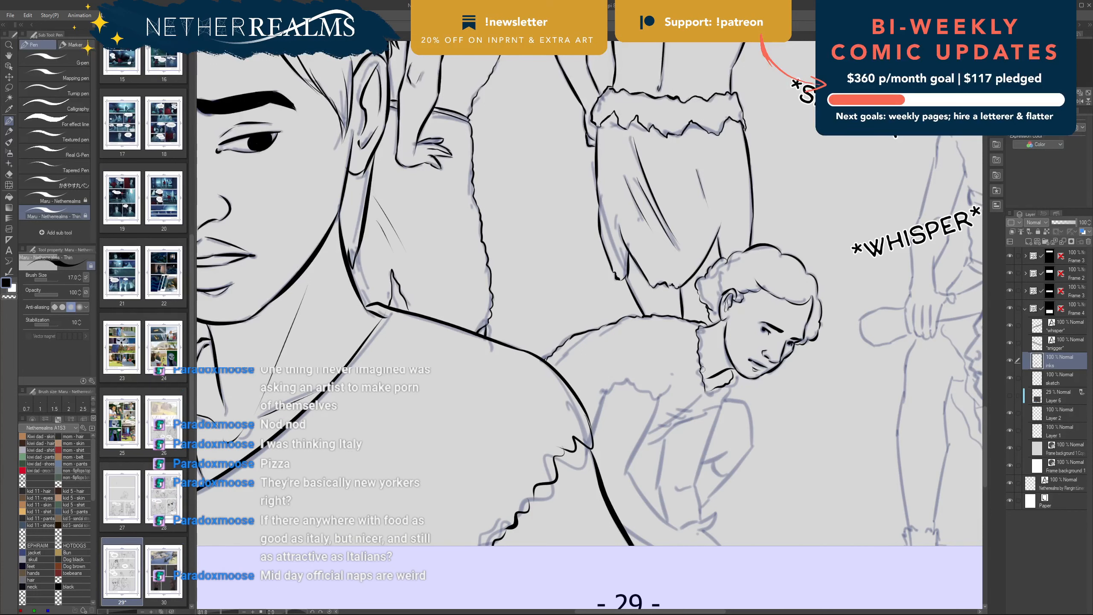
Step: Ink the ragged trim across the crouching figure's chest and the scalloped hem of the sleeve
mouse_move(704, 392)
left_mouse_down()
mouse_move(687, 410)
mouse_move(717, 347)
left_mouse_up()
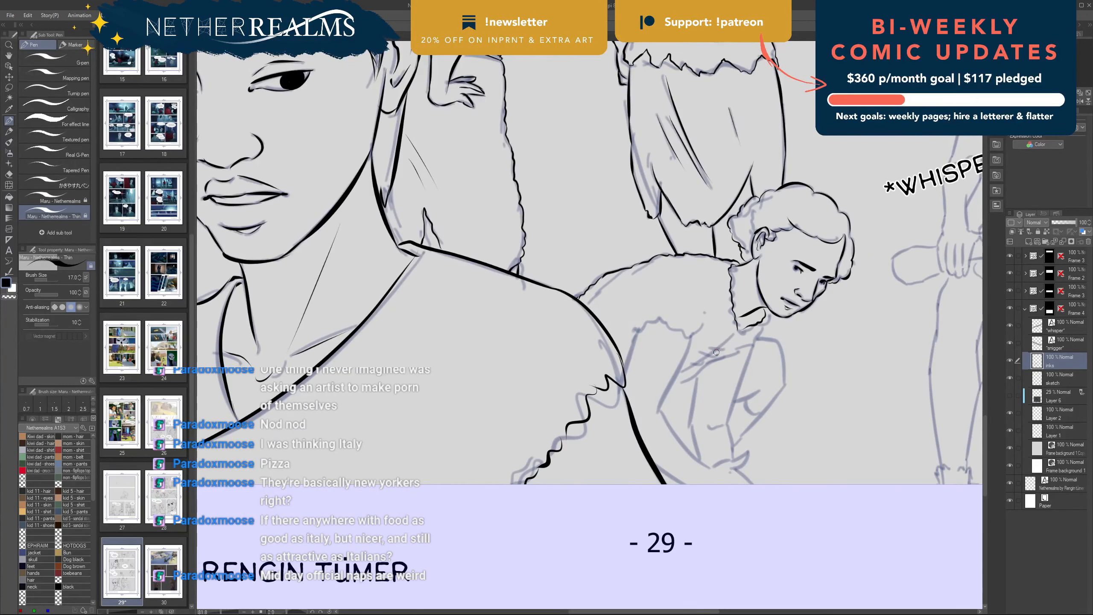
left_click_drag(736, 337, 676, 376)
left_click_drag(726, 348, 679, 376)
mouse_move(704, 325)
left_mouse_down()
mouse_move(679, 332)
mouse_move(663, 321)
left_mouse_up()
key("ctrl+z")
key("ctrl+z")
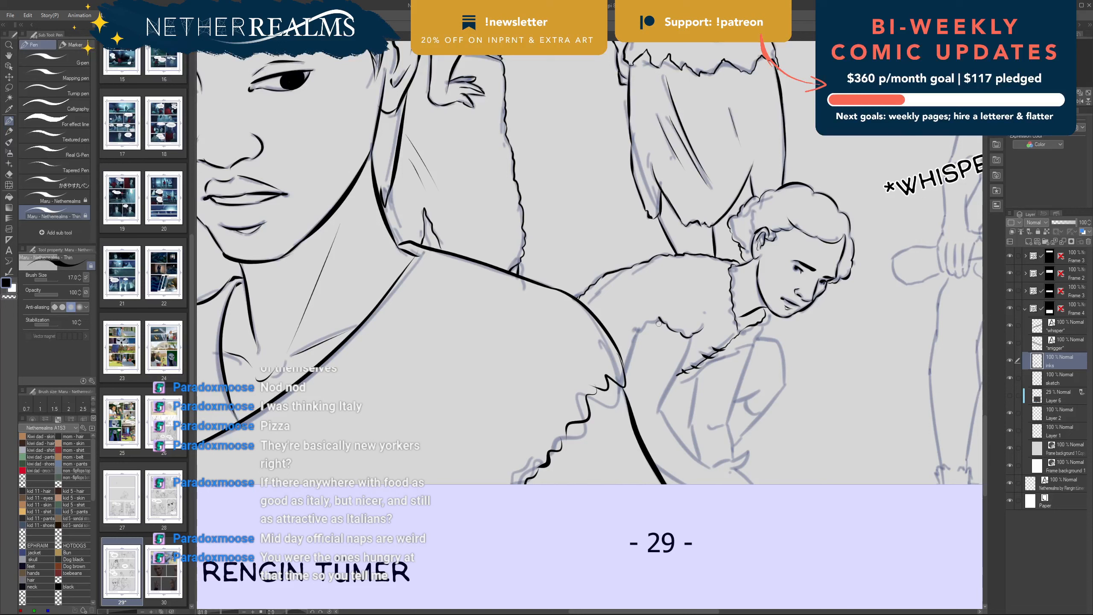
left_click_drag(659, 319, 633, 335)
Step: Ink the front edge of the crouching figure's upper arm from the chest trim down to the elbow
left_click_drag(692, 337, 670, 384)
key("ctrl+z")
key("ctrl+z")
mouse_move(692, 336)
left_mouse_down()
mouse_move(675, 372)
mouse_move(693, 334)
mouse_move(659, 412)
left_mouse_up()
key("ctrl+z")
key("ctrl+z")
left_click_drag(683, 364, 660, 408)
key("ctrl+z")
left_click_drag(681, 365, 658, 412)
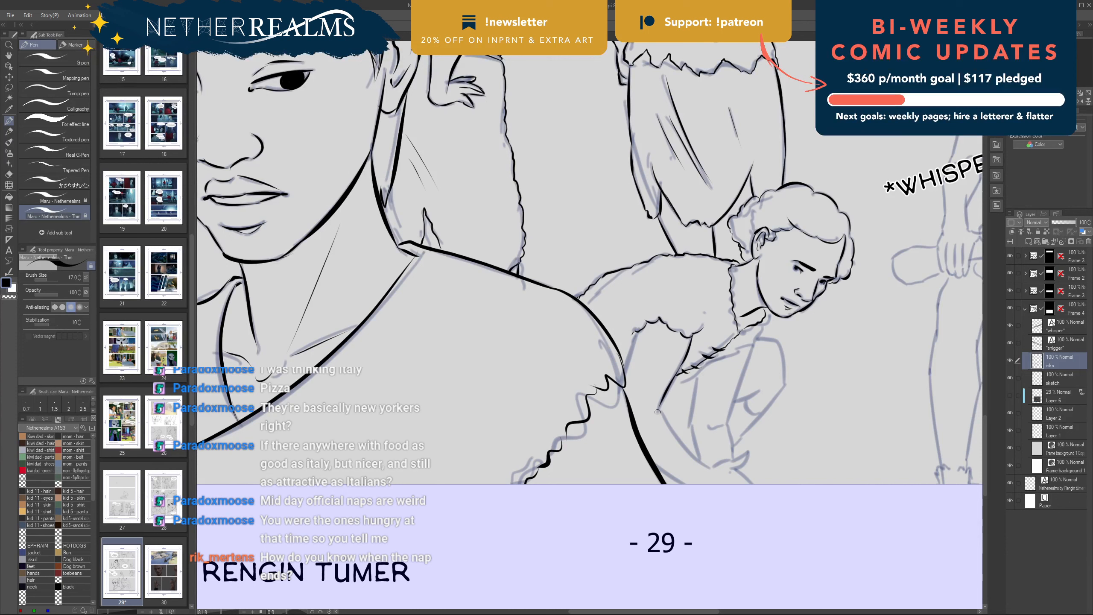
key("ctrl+z")
left_click_drag(682, 363, 659, 413)
Step: Ink the back edge of the crouching figure's upper arm from the sleeve hem to the foreground shoulder
mouse_move(635, 333)
left_mouse_down()
mouse_move(623, 383)
mouse_move(626, 369)
left_mouse_up()
key("ctrl+z")
left_click_drag(632, 418, 575, 401)
key("ctrl+z")
key("ctrl+z")
key("ctrl+z")
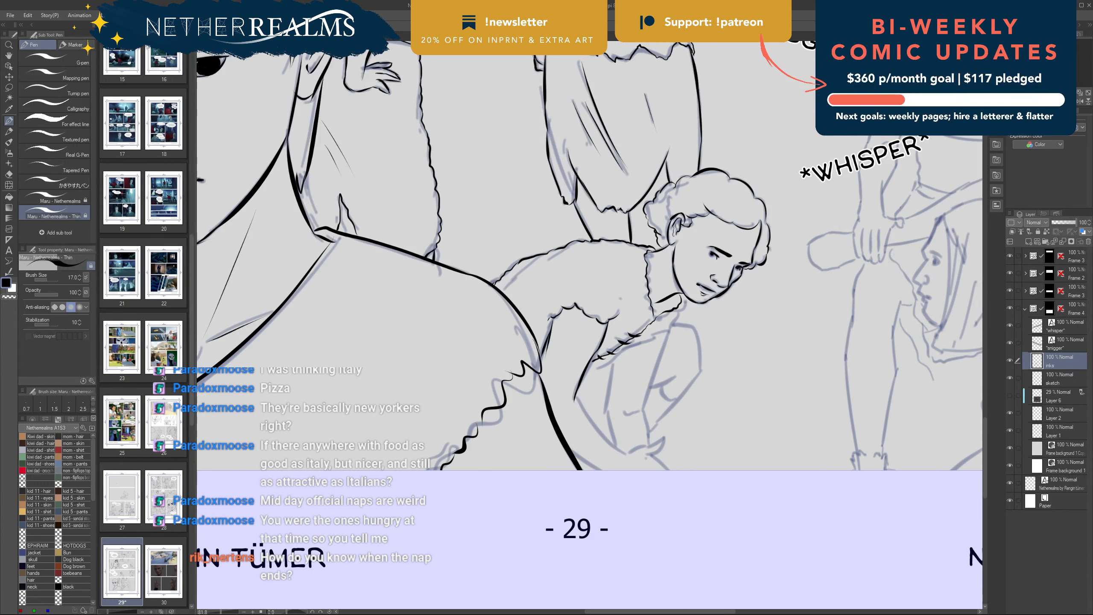
Step: Save the page and ink the crouching figure's forearm from the elbow down to the hand
key("ctrl+s")
mouse_move(575, 397)
left_mouse_down()
mouse_move(633, 459)
mouse_move(605, 471)
mouse_move(662, 438)
mouse_move(653, 451)
left_mouse_up()
key("ctrl+z")
key("ctrl+z")
key("ctrl+z")
key("ctrl+z")
key("ctrl+z")
key("ctrl+z")
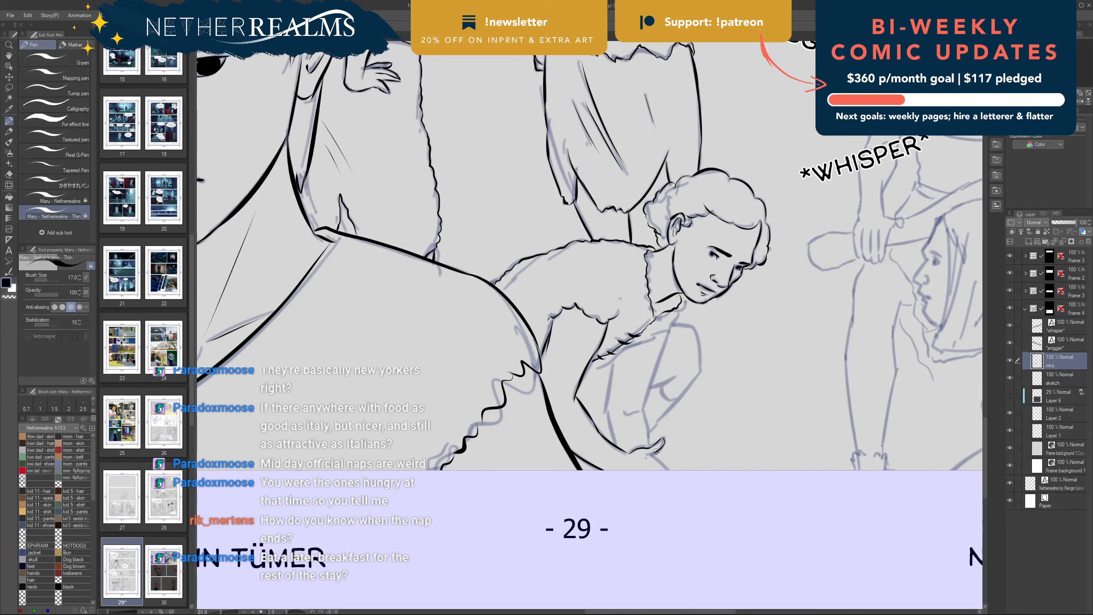
left_click_drag(650, 455, 668, 471)
Step: Ink the second edge of the ragged chest trim from the collar down toward the arm
left_click_drag(592, 351, 652, 353)
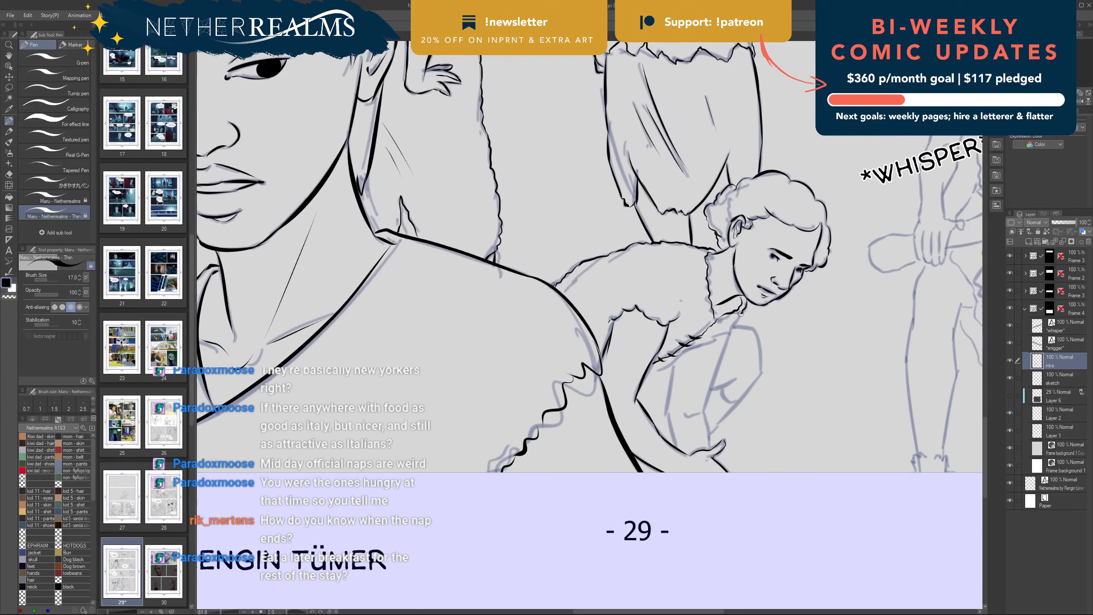
mouse_move(745, 301)
left_mouse_down()
mouse_move(730, 333)
mouse_move(661, 373)
left_mouse_up()
mouse_move(663, 303)
left_mouse_down()
mouse_move(632, 288)
mouse_move(646, 297)
left_mouse_up()
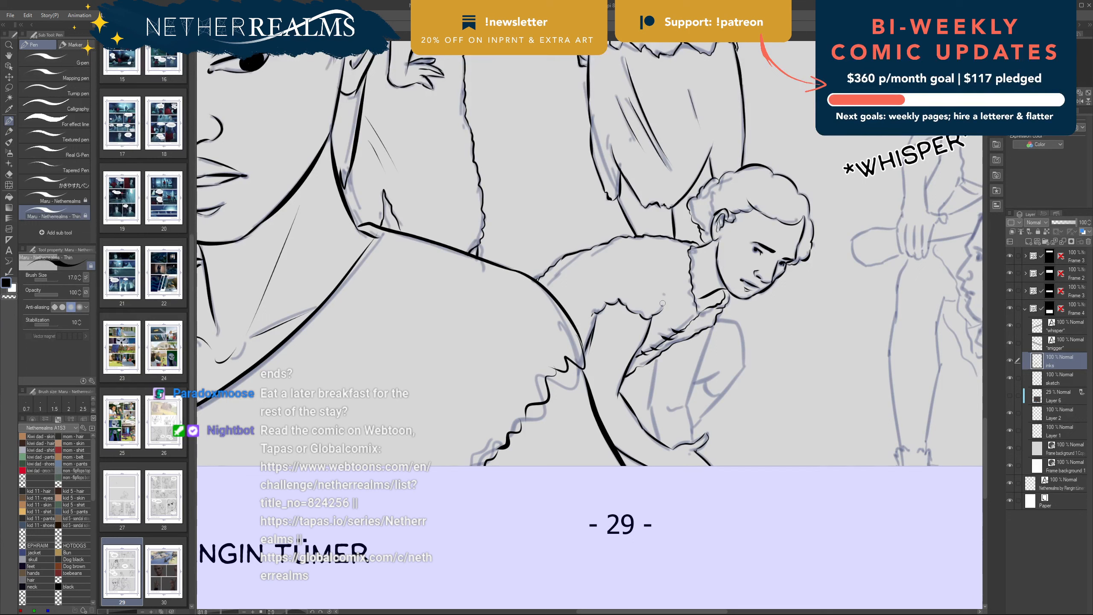
Step: Ink the inner edge of the crouching figure's bent leg down from the chest trim
left_click_drag(662, 303, 595, 324)
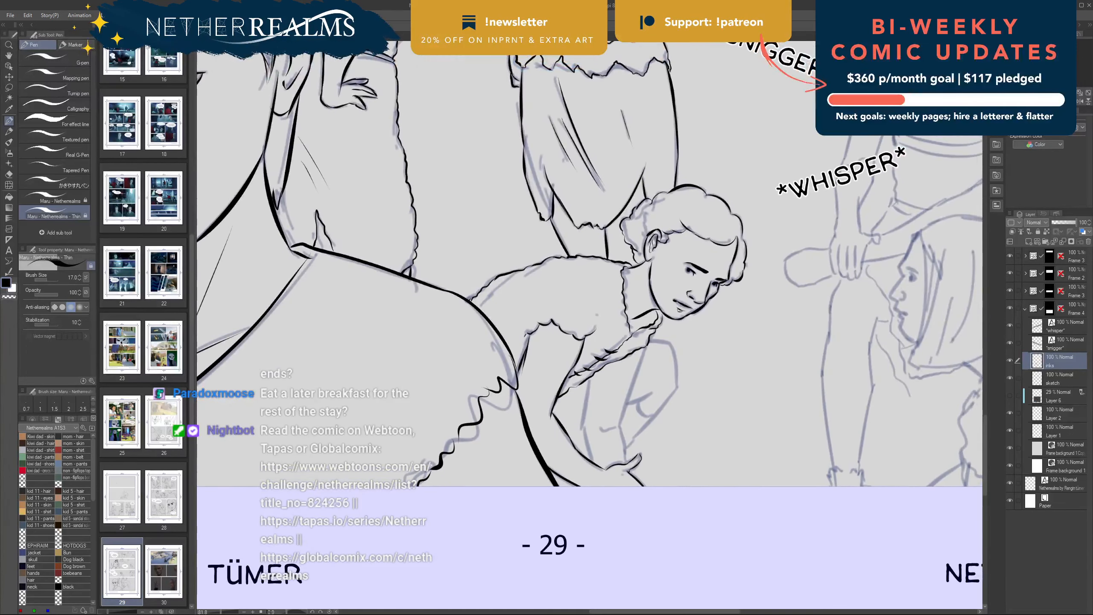
left_click_drag(647, 348, 624, 420)
key("ctrl+z")
left_click_drag(646, 348, 629, 387)
key("ctrl+z")
left_click_drag(645, 348, 620, 437)
key("ctrl+z")
left_click_drag(637, 367, 621, 427)
key("ctrl+z")
Step: Ink the lines running from the chest trim down to the crouching figure's hand and save the page
mouse_move(595, 376)
left_mouse_down()
mouse_move(591, 467)
mouse_move(586, 427)
mouse_move(591, 462)
left_mouse_up()
key("ctrl+z")
key("ctrl+z")
key("ctrl+z")
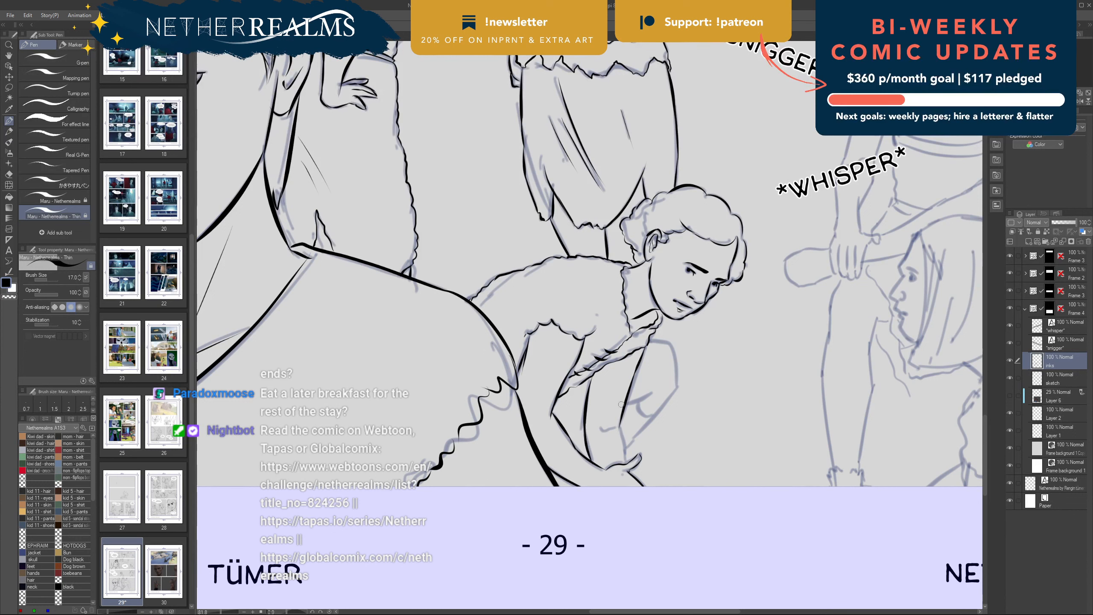
mouse_move(619, 427)
left_mouse_down()
mouse_move(601, 427)
mouse_move(626, 459)
left_mouse_up()
key("ctrl+z")
key("ctrl+z")
key("ctrl+s")
key("ctrl+z")
Step: Ink the crouching figure's rounded knee, its inner crease and the outer edge running down to the hand
mouse_move(650, 344)
left_mouse_down()
mouse_move(684, 353)
mouse_move(652, 341)
mouse_move(672, 345)
mouse_move(678, 387)
left_mouse_up()
key("ctrl+z")
key("ctrl+z")
left_click_drag(669, 345, 678, 391)
key("ctrl+z")
mouse_move(670, 343)
left_mouse_down()
mouse_move(677, 383)
mouse_move(655, 418)
left_mouse_up()
key("ctrl+z")
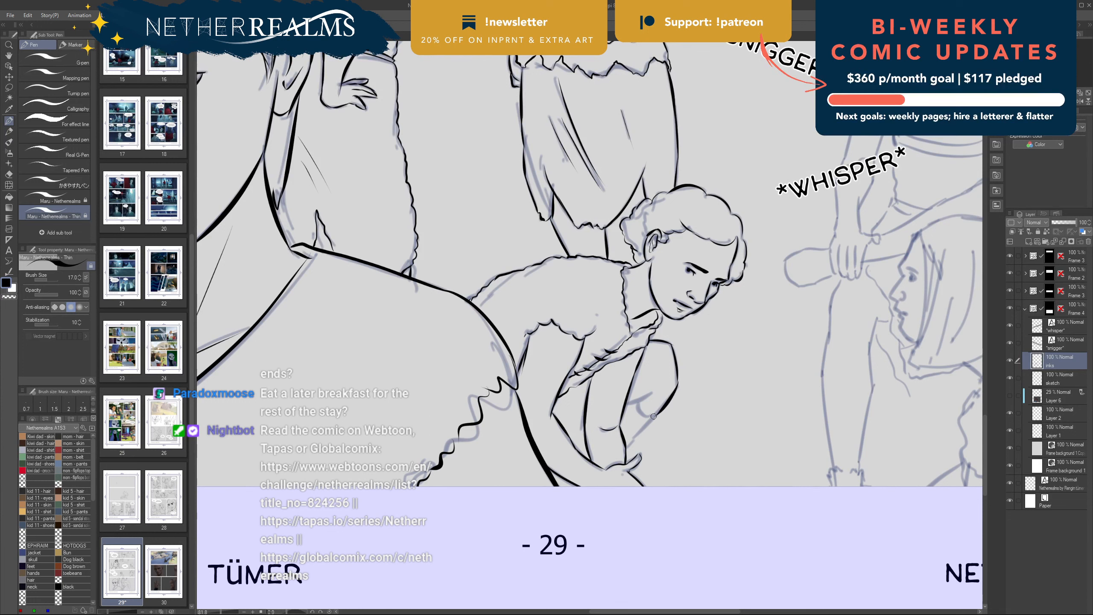
key("ctrl+z")
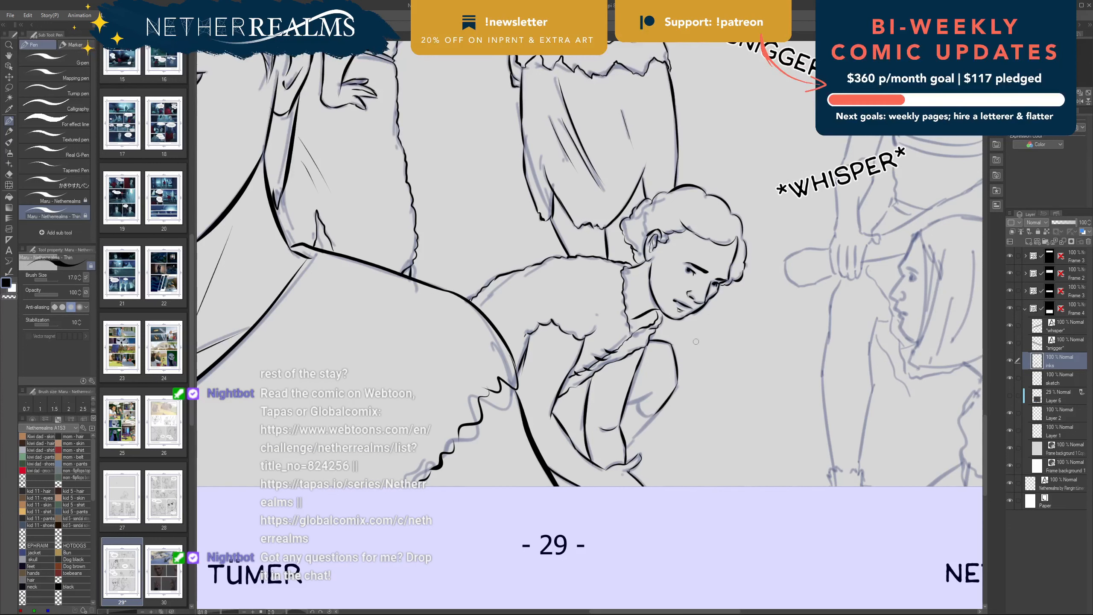
left_click_drag(655, 393, 626, 403)
mouse_move(655, 416)
left_mouse_down()
mouse_move(636, 407)
mouse_move(626, 450)
left_mouse_up()
Step: Ink the forehead contour of the seated curly-haired figure beside the shirtless man
scroll(554, 397, "down", 3)
left_click_drag(587, 298, 469, 375)
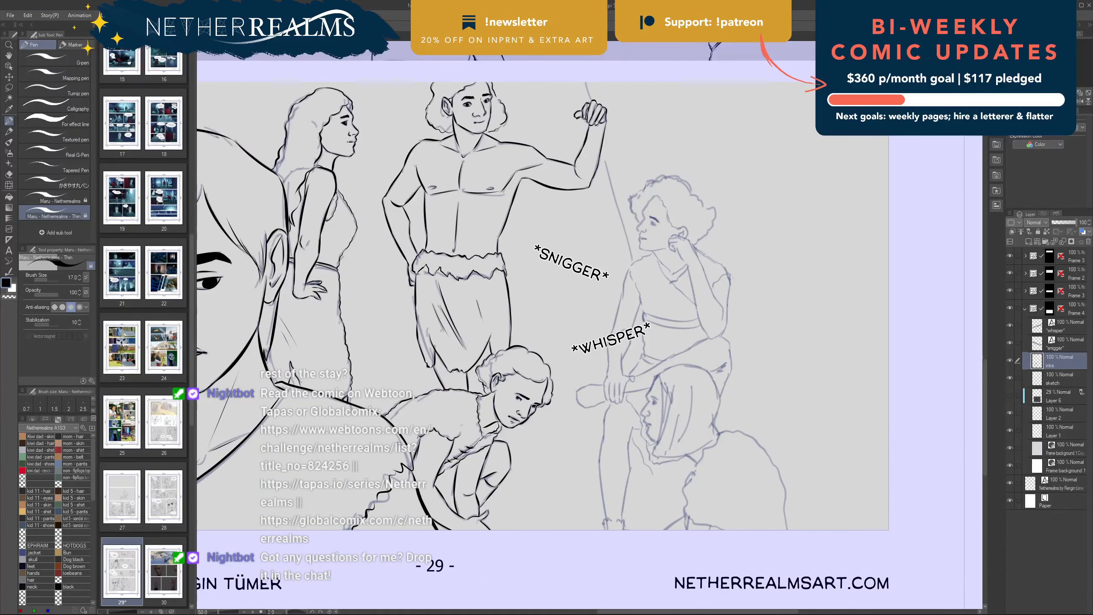
mouse_move(632, 421)
left_mouse_down()
mouse_move(674, 454)
mouse_move(647, 420)
mouse_move(649, 434)
left_mouse_up()
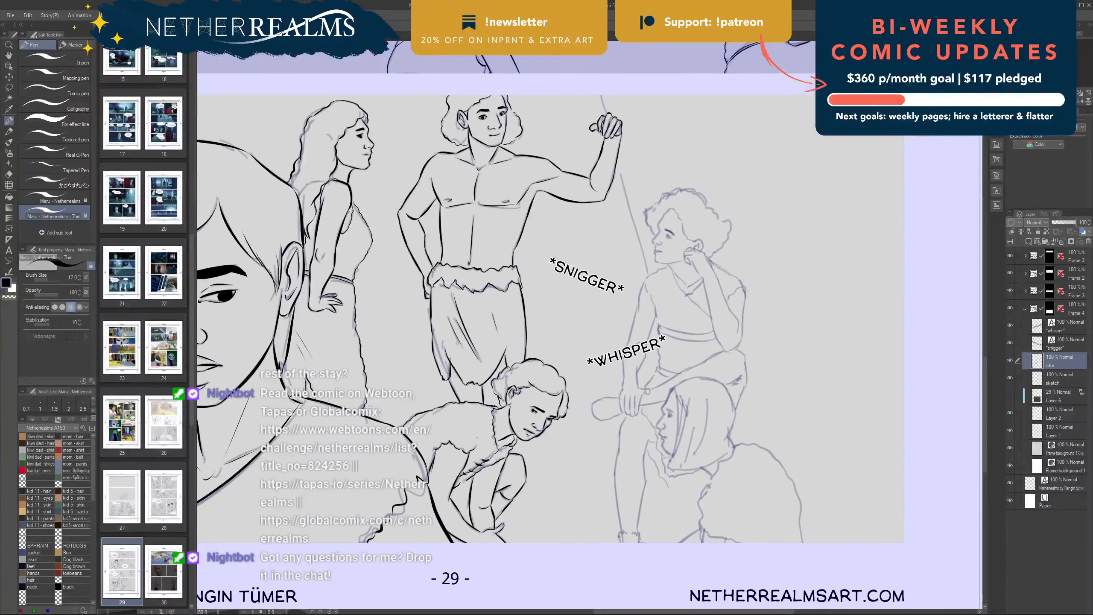
scroll(647, 359, "up", 2)
left_click_drag(620, 262, 629, 355)
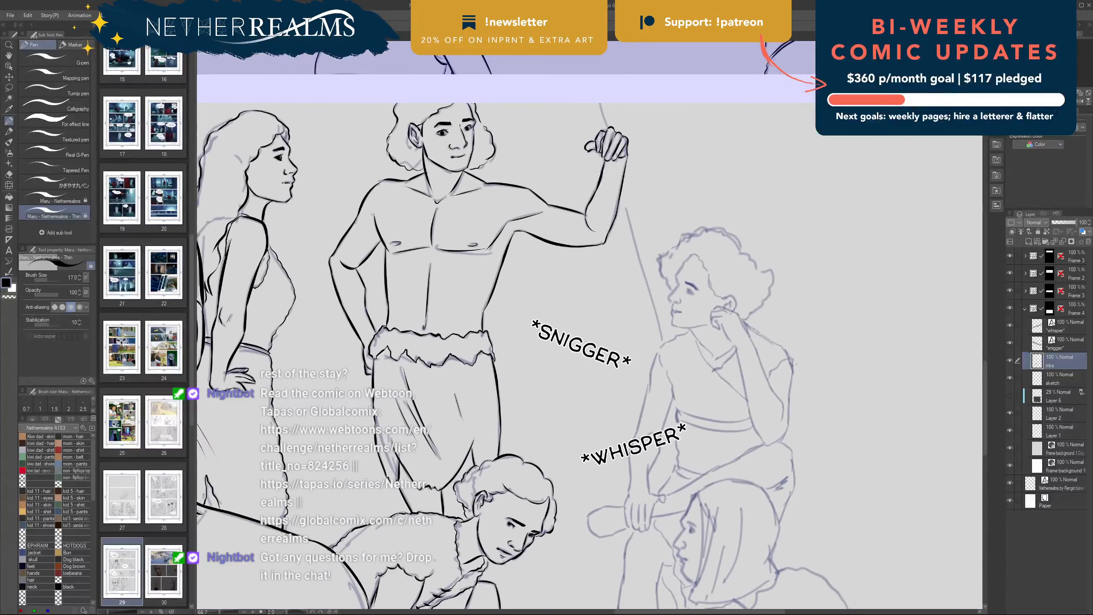
scroll(629, 355, "up", 3)
scroll(629, 302, "up", 1)
left_click_drag(628, 302, 590, 337)
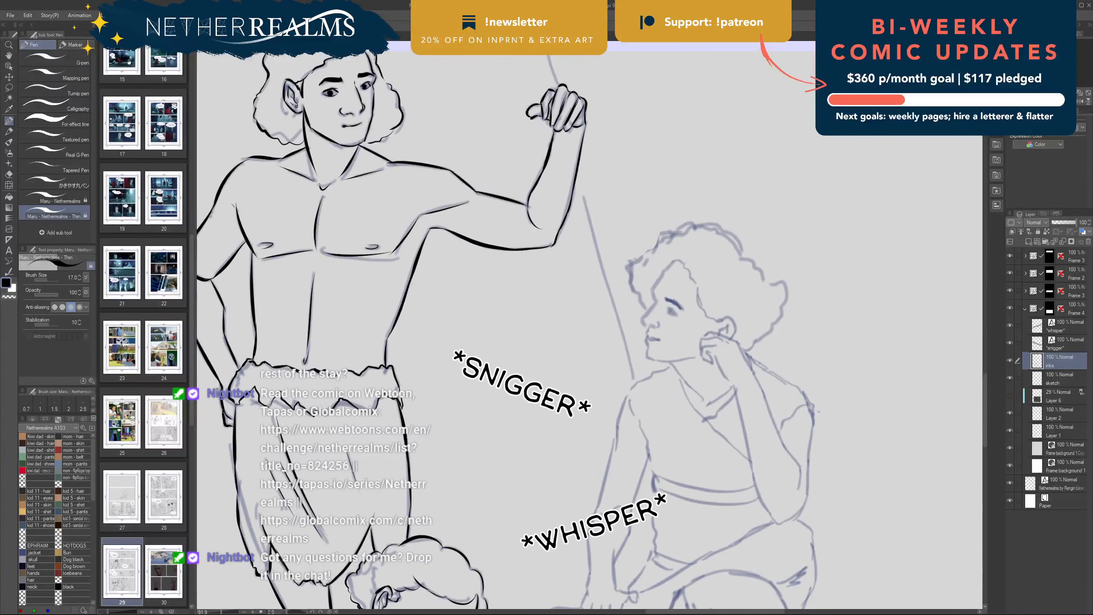
left_click_drag(674, 262, 653, 289)
key("ctrl+z")
key("ctrl+z")
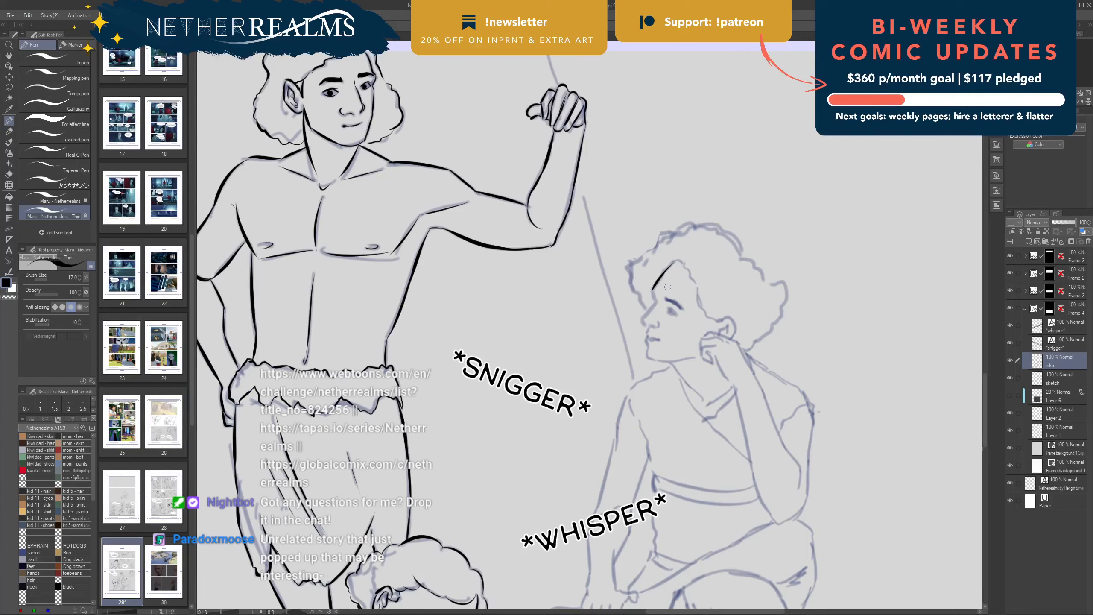
Step: Ink the seated figure's profile from the brow along the nose to the upper lip
left_click_drag(652, 290, 642, 319)
key("ctrl+z")
key("ctrl+z")
key("ctrl+z")
key("ctrl+z")
left_click_drag(653, 305, 642, 320)
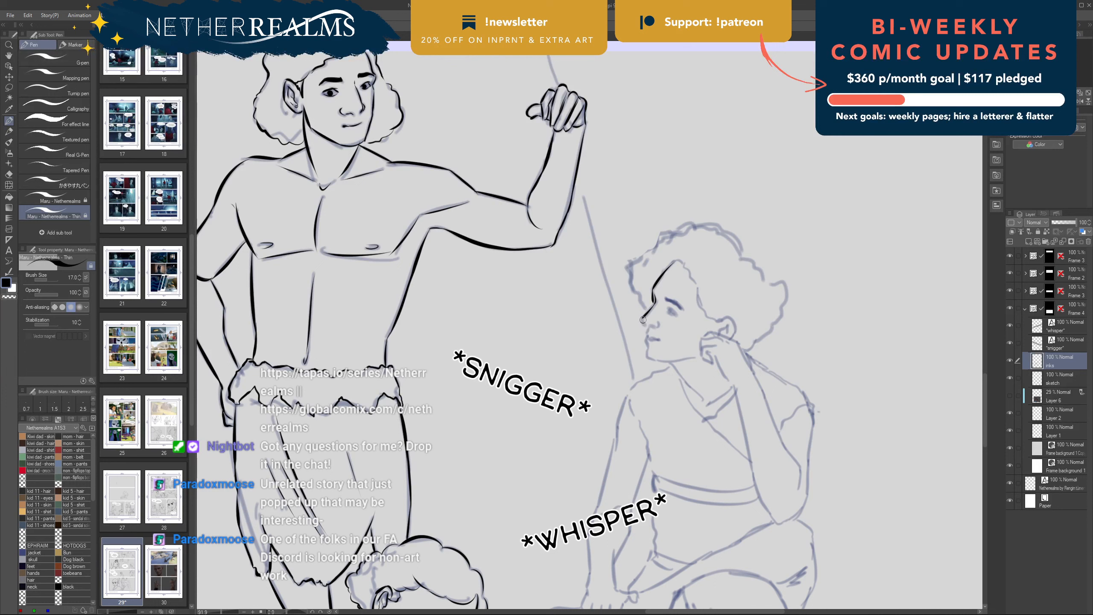
left_click_drag(643, 320, 646, 332)
key("ctrl+z")
Step: Ink the seated figure's eye and fill in the thick eyebrow above it
key("ctrl+plus")
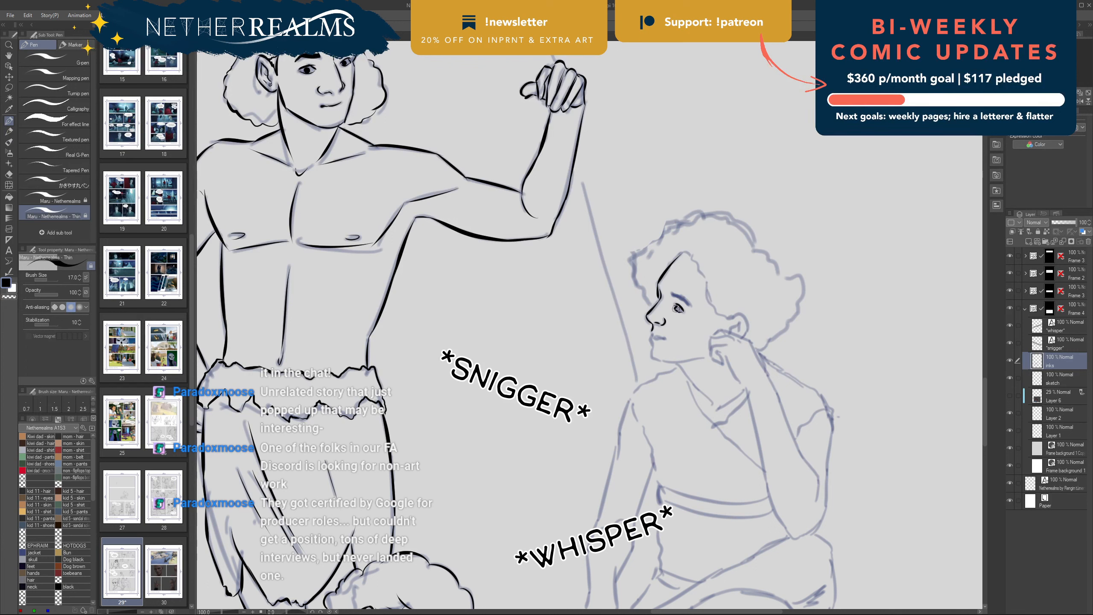
left_click_drag(675, 306, 678, 311)
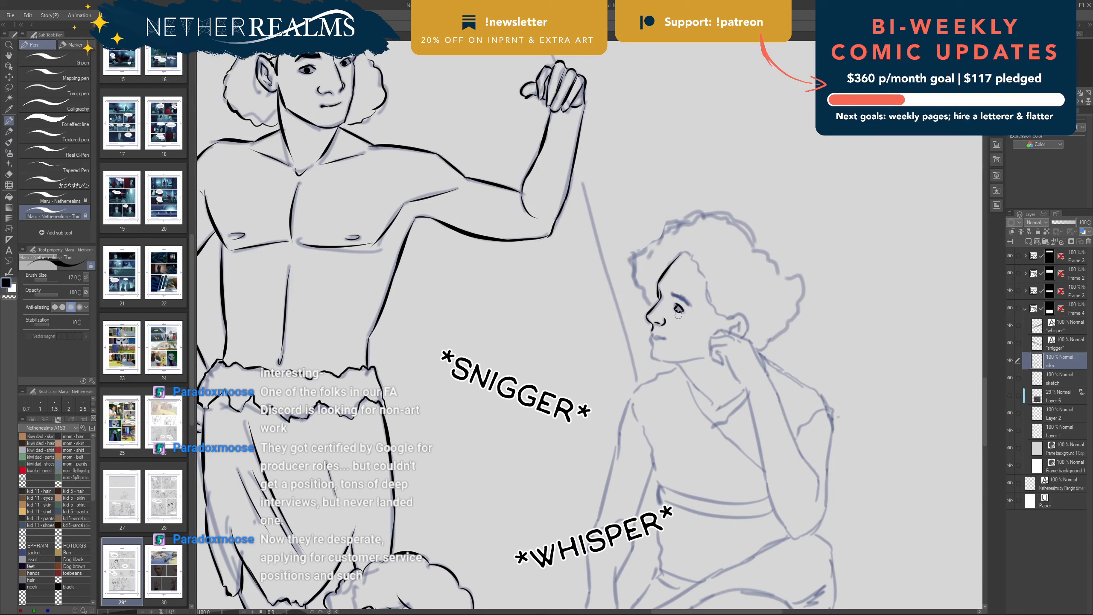
left_click_drag(678, 315, 679, 307)
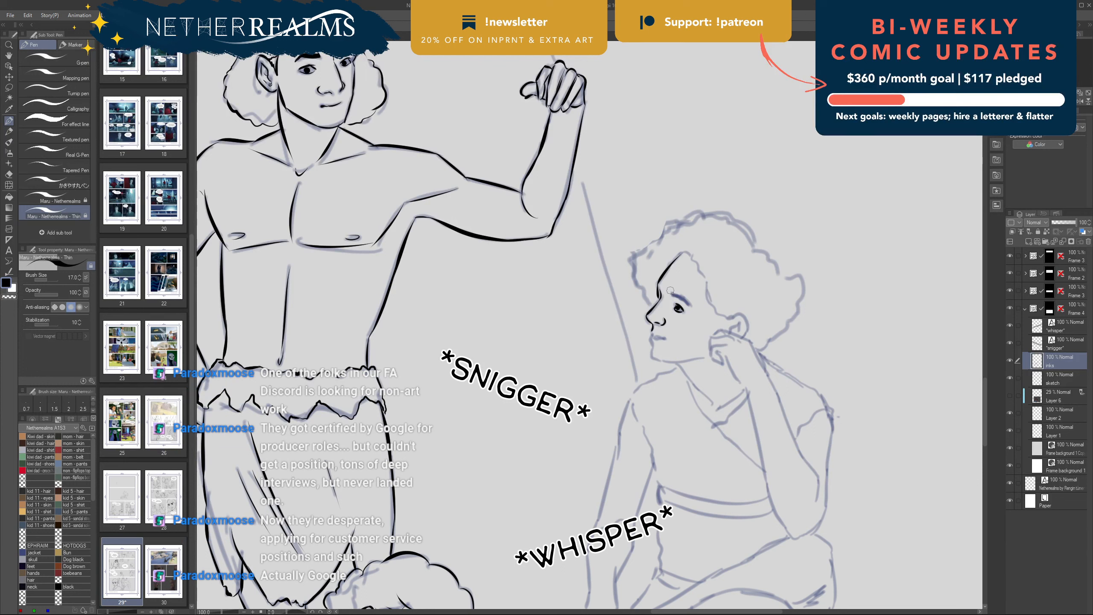
left_click_drag(673, 292, 675, 297)
key("ctrl+z")
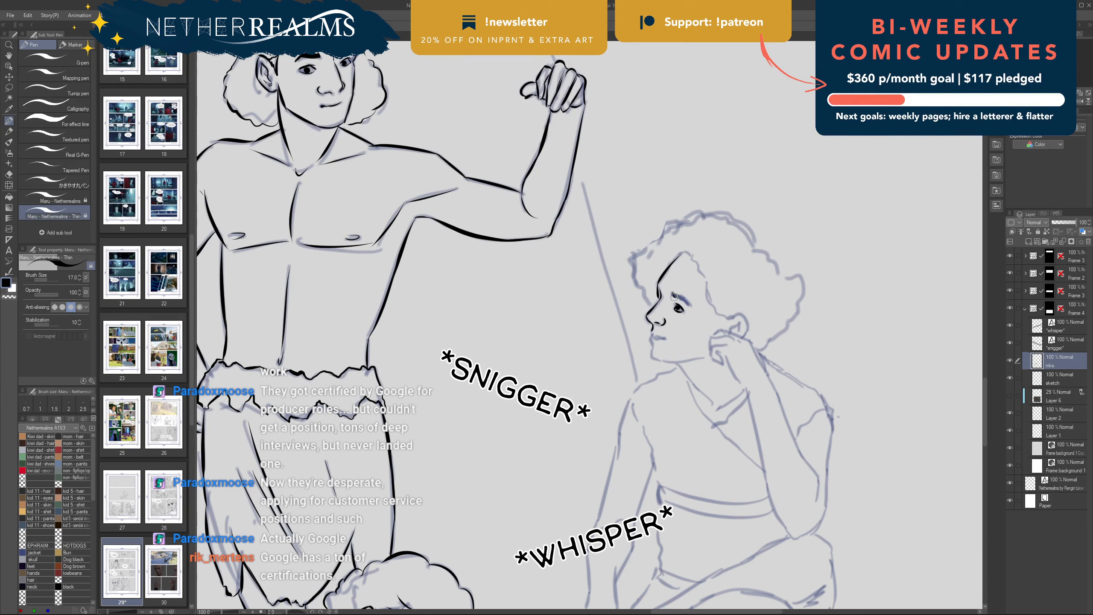
left_click_drag(674, 295, 687, 302)
left_click_drag(682, 298, 674, 293)
Step: Ink the seated figure's wavy hairline from the top of the forehead down to the ear
left_click_drag(691, 255, 679, 255)
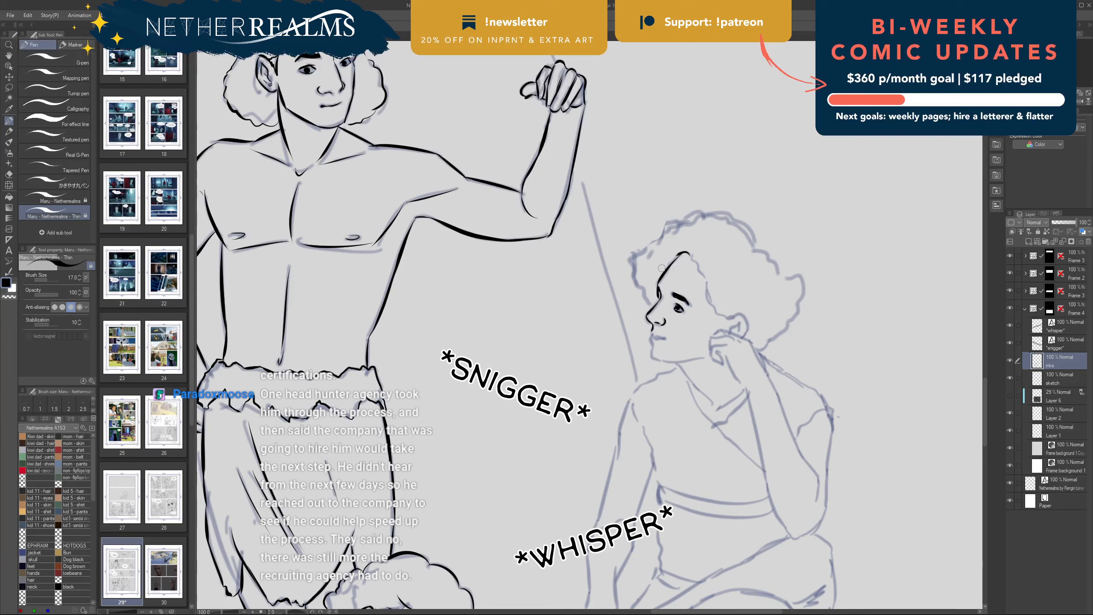
left_click_drag(667, 256, 658, 260)
key("ctrl+z")
left_click_drag(690, 256, 707, 286)
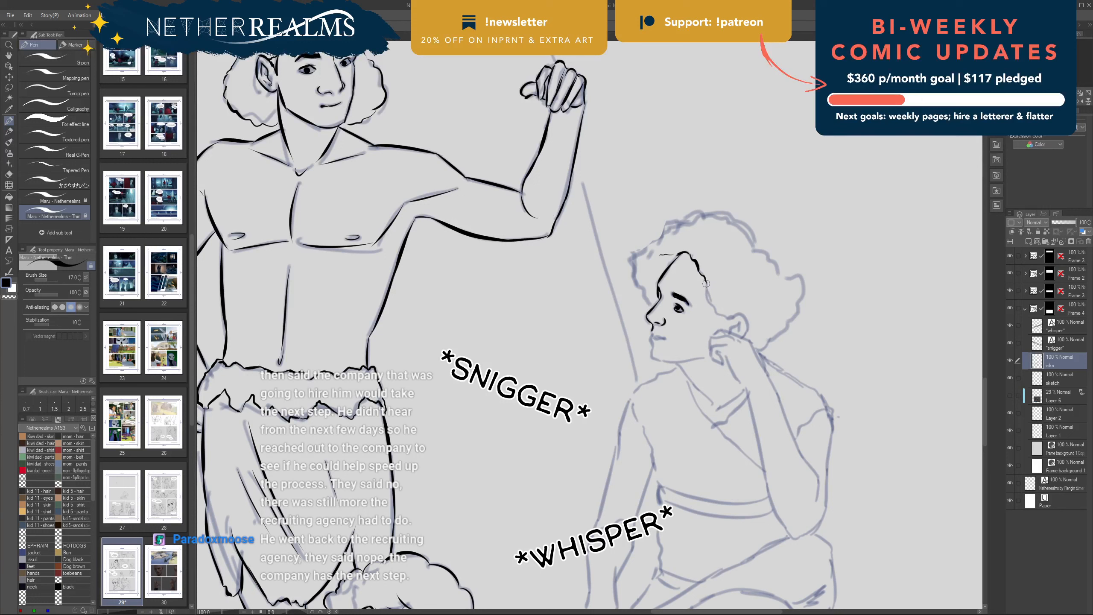
left_click_drag(706, 283, 728, 318)
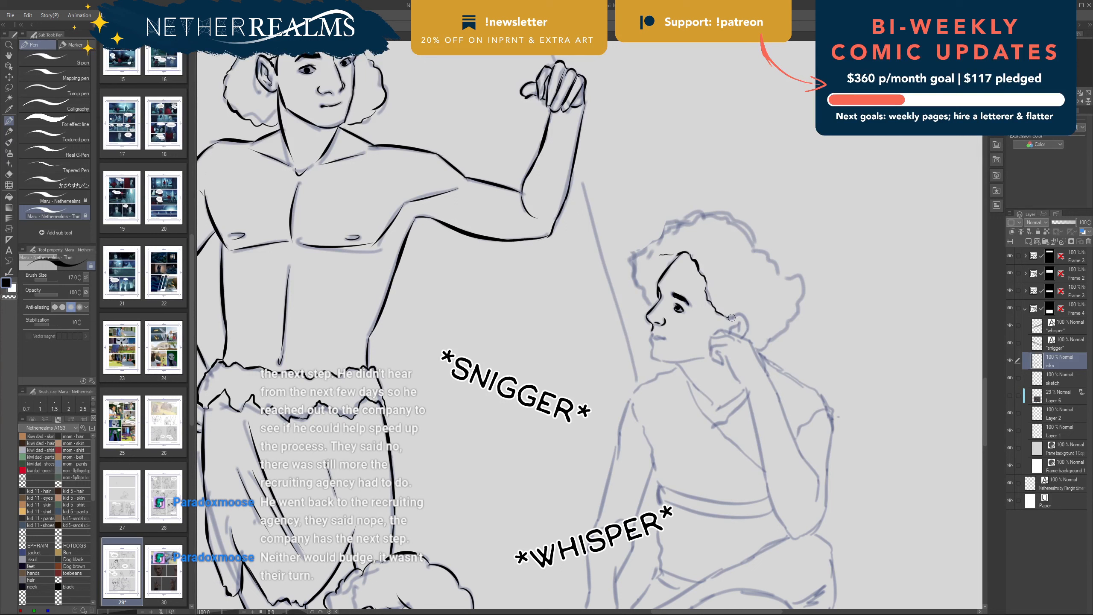
Step: Ink the outer curve of the seated figure's ear above the raised hand
left_click_drag(730, 320, 740, 314)
left_click_drag(739, 313, 740, 334)
key("ctrl+z")
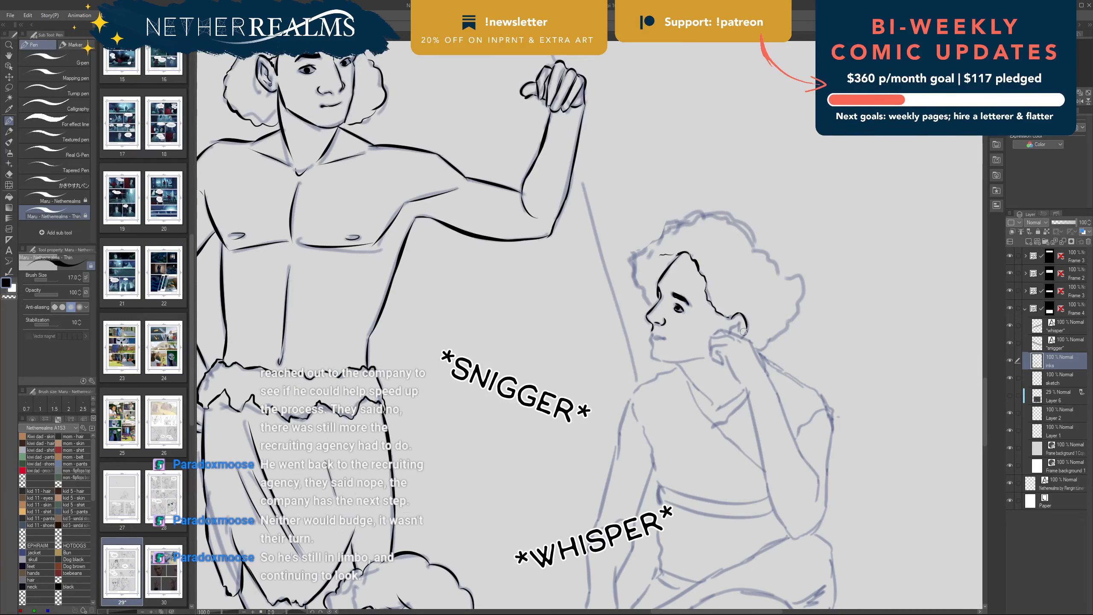
left_click_drag(747, 326, 743, 335)
key("ctrl+z")
key("ctrl+z")
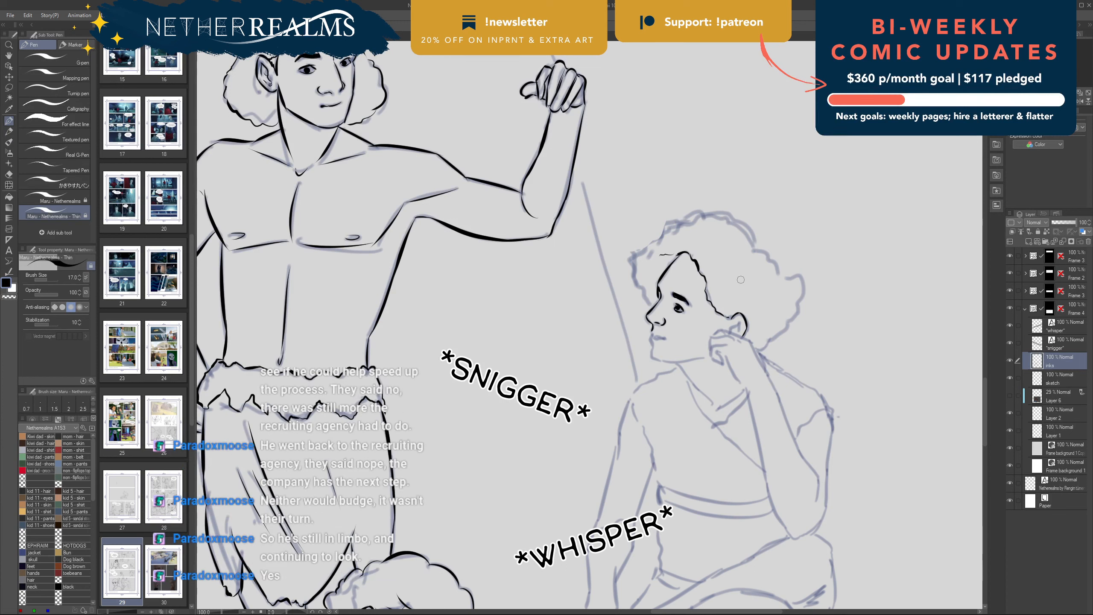
Step: Set the brush size to 15 and ink the scalloped outline at the crown of the seated figure's hair
key("bracketleft")
left_click_drag(730, 221, 713, 213)
key("ctrl+z")
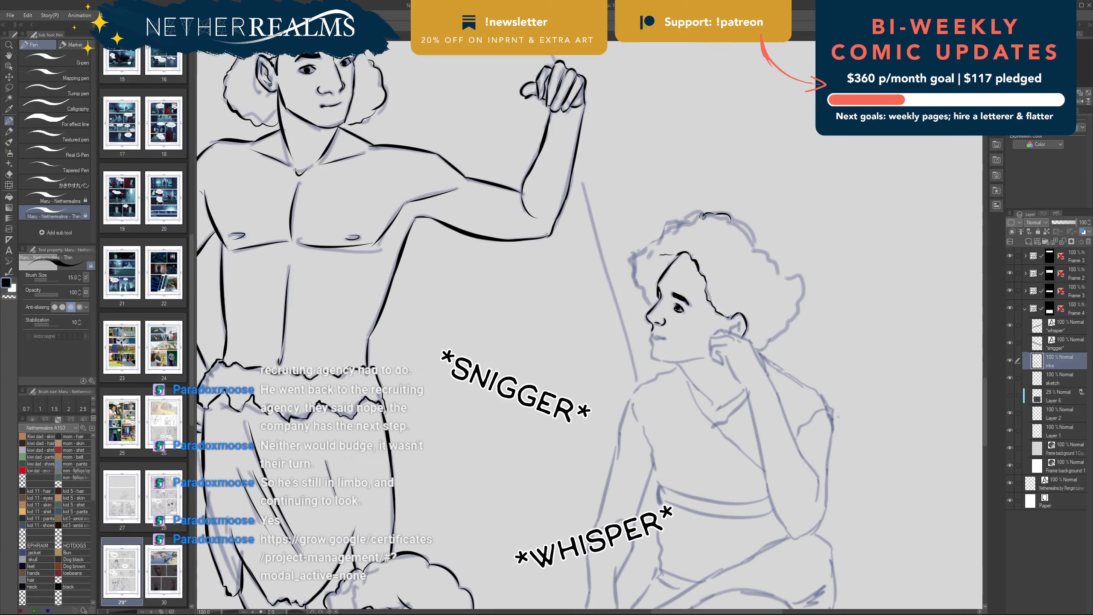
left_click_drag(709, 215, 687, 218)
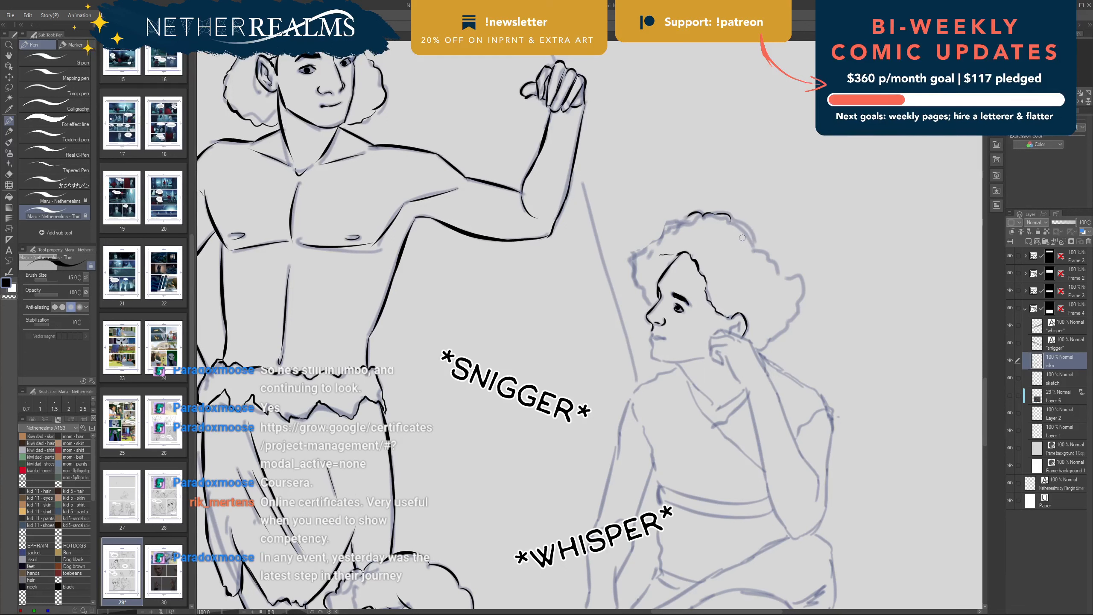
Step: Ink the curly hair's outline from the crown down the back of the seated figure's head
left_click_drag(732, 219, 765, 261)
key("ctrl+z")
left_click_drag(758, 251, 780, 275)
mouse_move(779, 276)
left_mouse_down()
mouse_move(805, 299)
mouse_move(795, 303)
mouse_move(796, 277)
mouse_move(796, 304)
left_mouse_up()
key("ctrl+z")
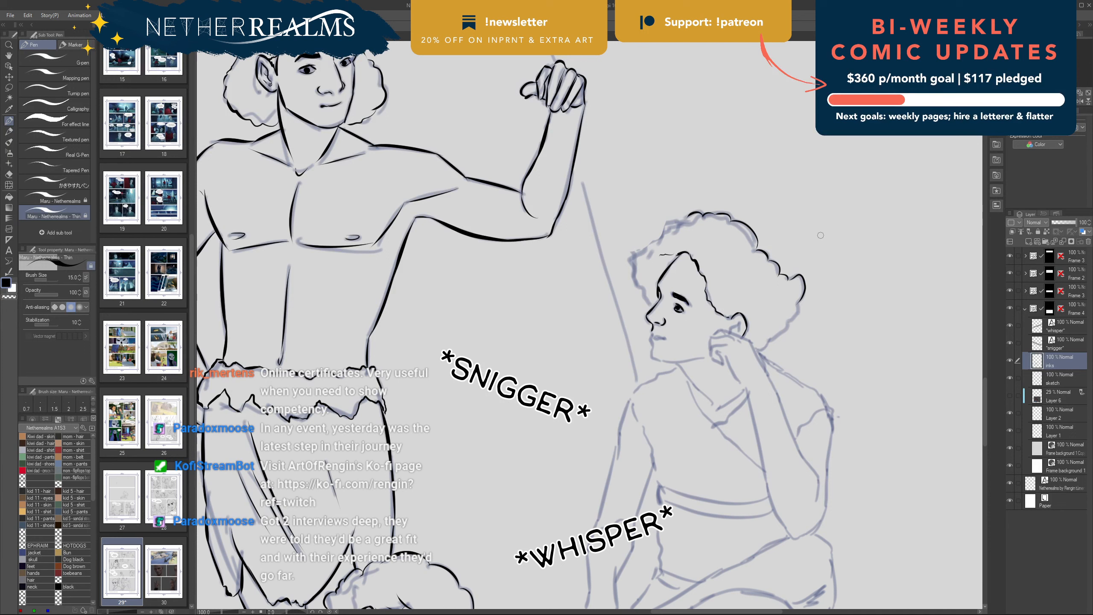
mouse_move(799, 303)
left_mouse_down()
mouse_move(773, 340)
mouse_move(787, 321)
mouse_move(767, 341)
left_mouse_up()
key("ctrl+z")
key("ctrl+z")
key("ctrl+z")
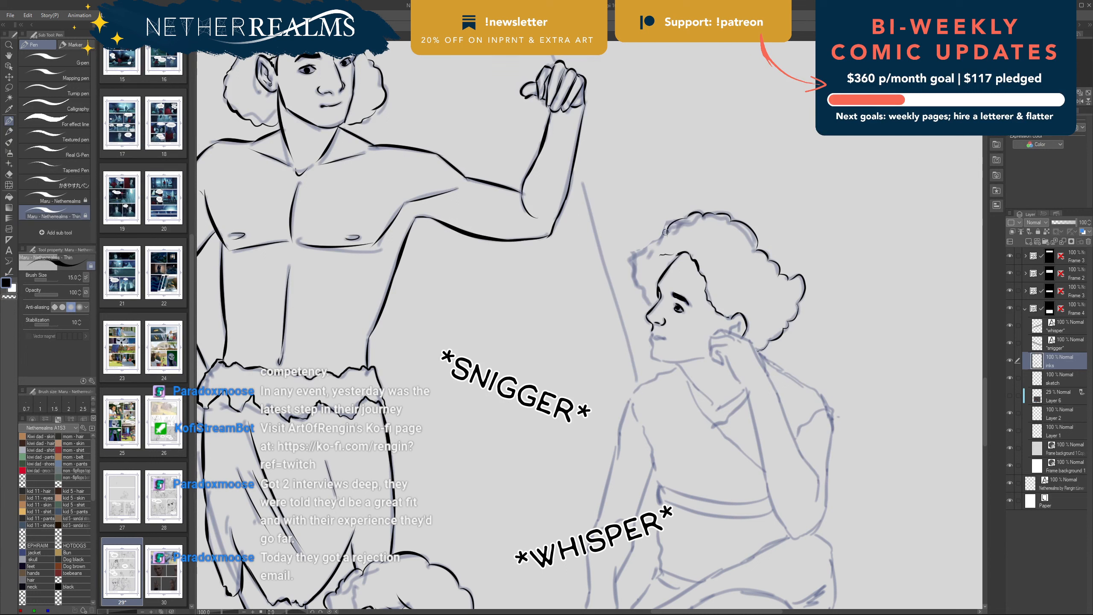
Step: Ink the curly front of the seated figure's hair from the crown down beside the forehead
key("ctrl+z")
left_click_drag(687, 218, 666, 232)
mouse_move(666, 233)
left_mouse_down()
mouse_move(635, 253)
mouse_move(631, 278)
mouse_move(635, 254)
mouse_move(644, 252)
mouse_move(632, 276)
mouse_move(641, 252)
mouse_move(631, 261)
mouse_move(639, 251)
mouse_move(639, 288)
left_mouse_up()
key("ctrl+z")
key("ctrl+z")
key("ctrl+z")
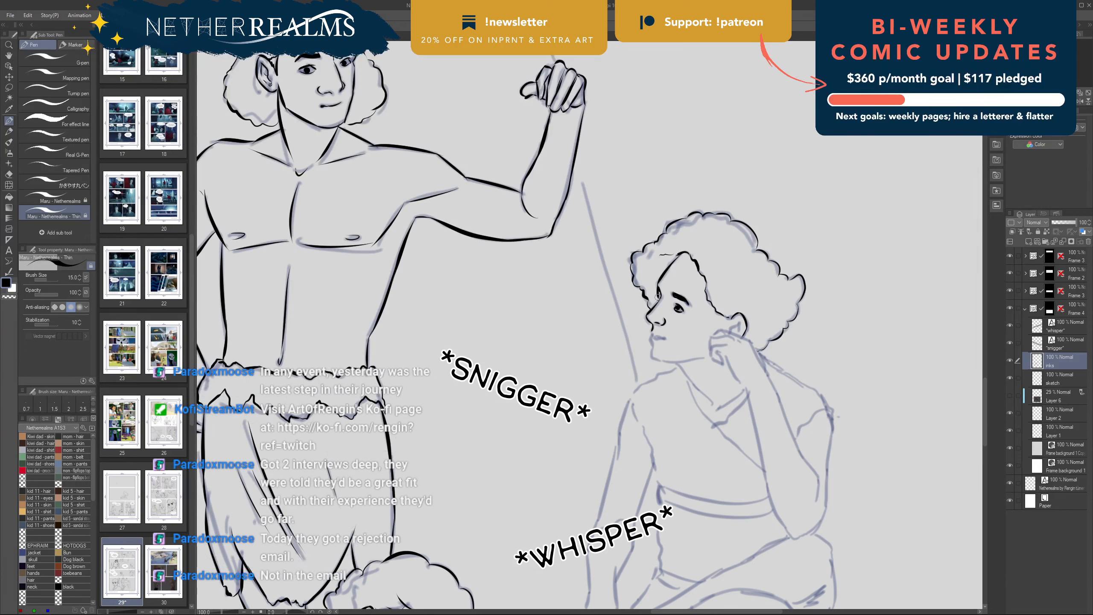
Step: Ink the seated figure's face profile from the nose past the lips to the chin
left_click_drag(660, 294, 654, 305)
left_click_drag(657, 297, 651, 309)
left_click_drag(652, 338, 662, 361)
key("ctrl+z")
Step: Ink the seated figure's raised fist resting against the cheek and the start of its wrist
mouse_move(733, 329)
left_mouse_down()
mouse_move(738, 319)
mouse_move(778, 394)
left_mouse_up()
key("ctrl+z")
mouse_move(749, 342)
left_mouse_down()
mouse_move(713, 325)
mouse_move(713, 337)
left_mouse_up()
key("ctrl+z")
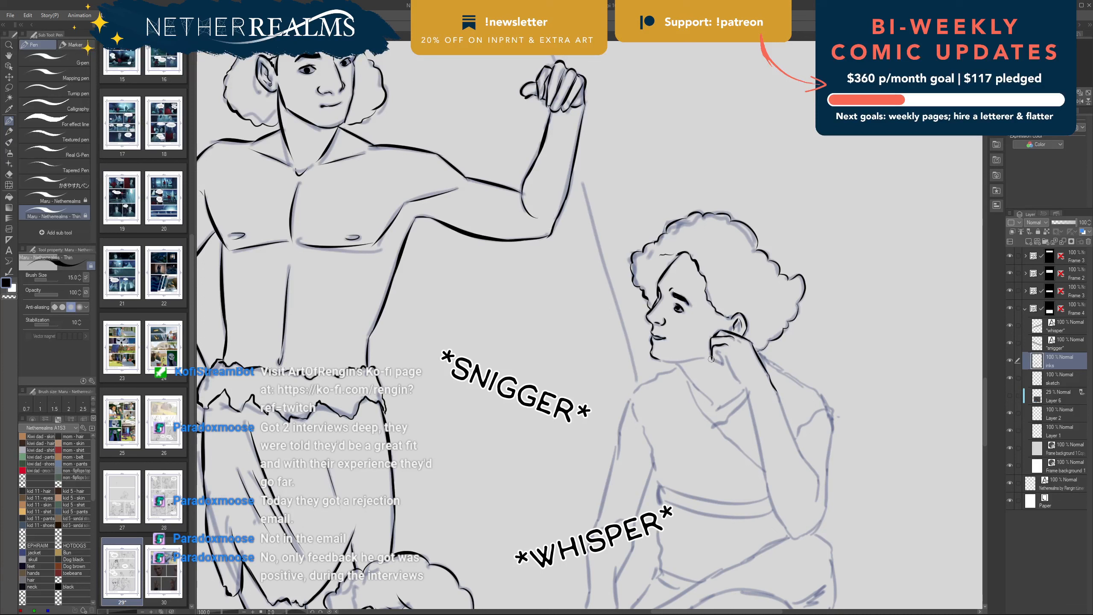
mouse_move(711, 358)
left_mouse_down()
mouse_move(722, 365)
mouse_move(715, 357)
left_mouse_up()
Step: Ink the inner edge of the seated figure's raised forearm from the wrist down towards the elbow
mouse_move(726, 354)
left_mouse_down()
mouse_move(749, 394)
mouse_move(761, 459)
left_mouse_up()
key("ctrl+z")
left_click_drag(749, 394, 766, 478)
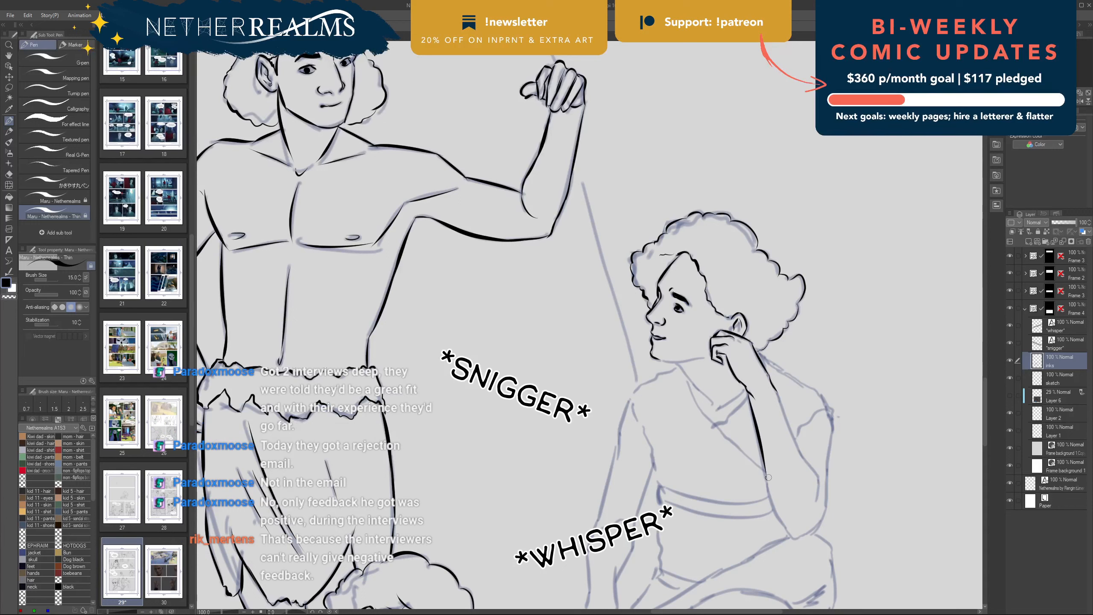
key("ctrl+z")
left_click_drag(748, 394, 768, 491)
key("ctrl+z")
left_click_drag(749, 397, 768, 495)
key("ctrl+z")
left_click_drag(748, 394, 777, 509)
key("ctrl+z")
left_click_drag(751, 397, 773, 515)
key("ctrl+z")
left_click_drag(751, 397, 772, 515)
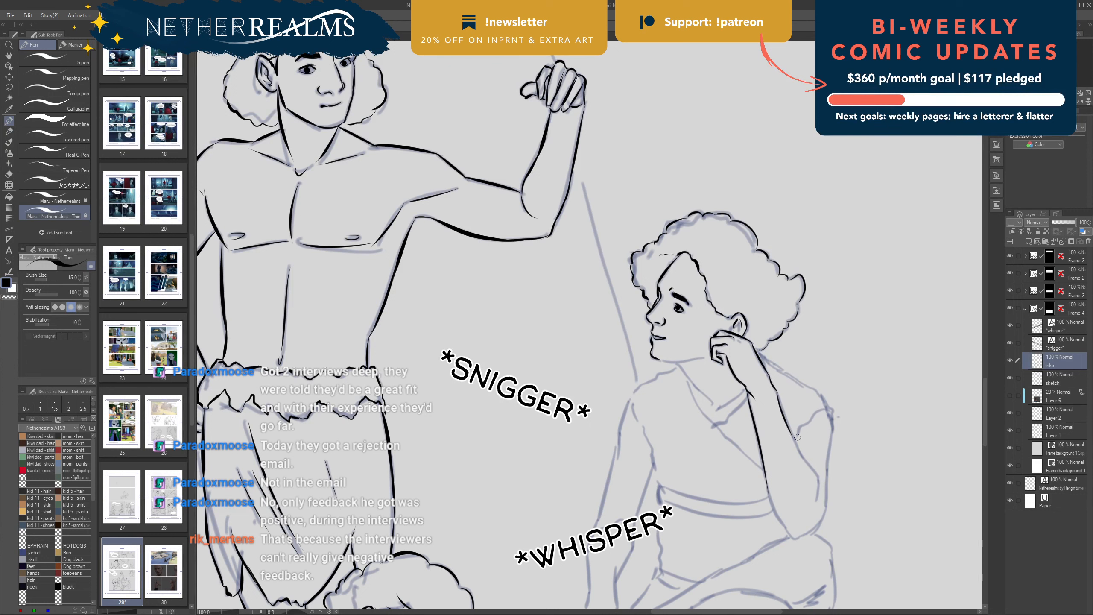
Step: Ink the outer edge of the raised forearm and extend its inner edge down to the elbow
left_click_drag(777, 393, 810, 465)
key("ctrl+z")
left_click_drag(777, 393, 811, 466)
key("ctrl+z")
left_click_drag(777, 393, 807, 464)
key("ctrl+z")
key("ctrl+z")
mouse_move(778, 392)
left_mouse_down()
mouse_move(824, 488)
mouse_move(805, 461)
mouse_move(818, 482)
mouse_move(815, 503)
left_mouse_up()
key("ctrl+z")
key("ctrl+z")
left_click_drag(767, 477, 800, 541)
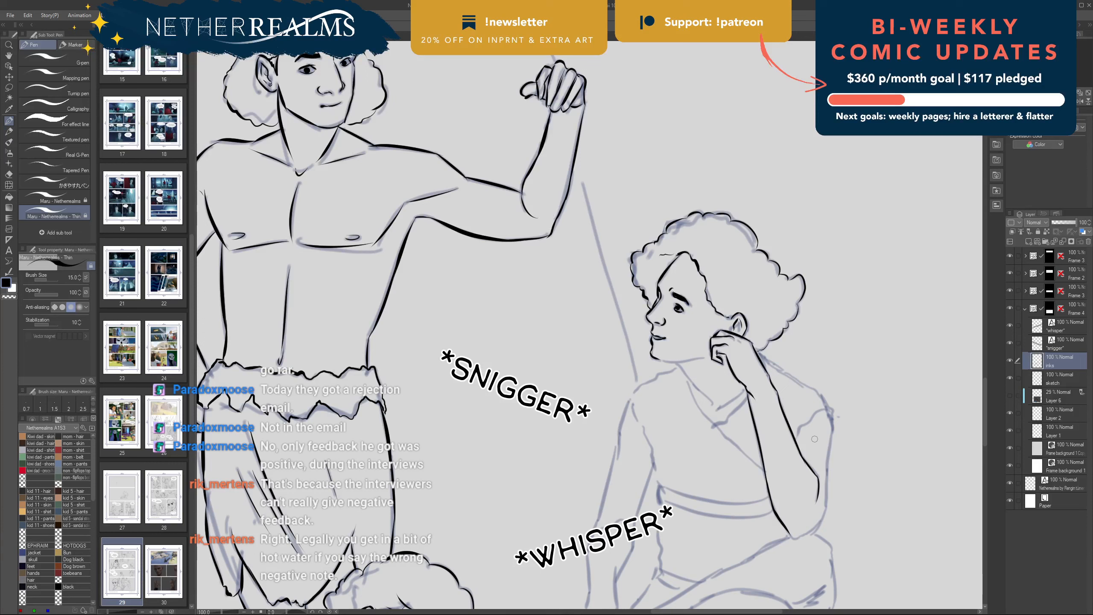
Step: Ink the back of the raised upper arm around the elbow, and the shoulder line with its ragged sleeve edge
left_click_drag(827, 413, 823, 511)
key("ctrl+z")
key("ctrl+z")
key("ctrl+z")
key("ctrl+z")
key("ctrl+z")
key("ctrl+z")
mouse_move(827, 457)
left_mouse_down()
mouse_move(823, 514)
mouse_move(794, 537)
left_mouse_up()
key("ctrl+z")
key("ctrl+z")
key("ctrl+z")
mouse_move(757, 351)
left_mouse_down()
mouse_move(823, 399)
mouse_move(832, 431)
left_mouse_up()
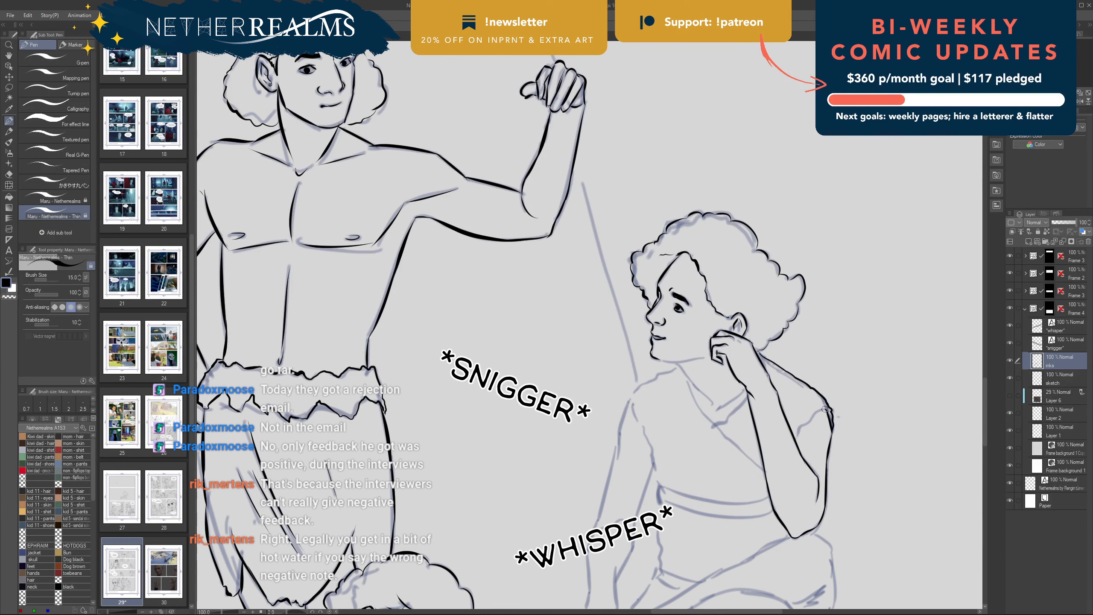
left_click_drag(827, 410, 797, 440)
Step: Ink the underside of the seated figure's jaw and the front line of the neck down to the collar
left_click_drag(704, 357, 656, 358)
key("ctrl+z")
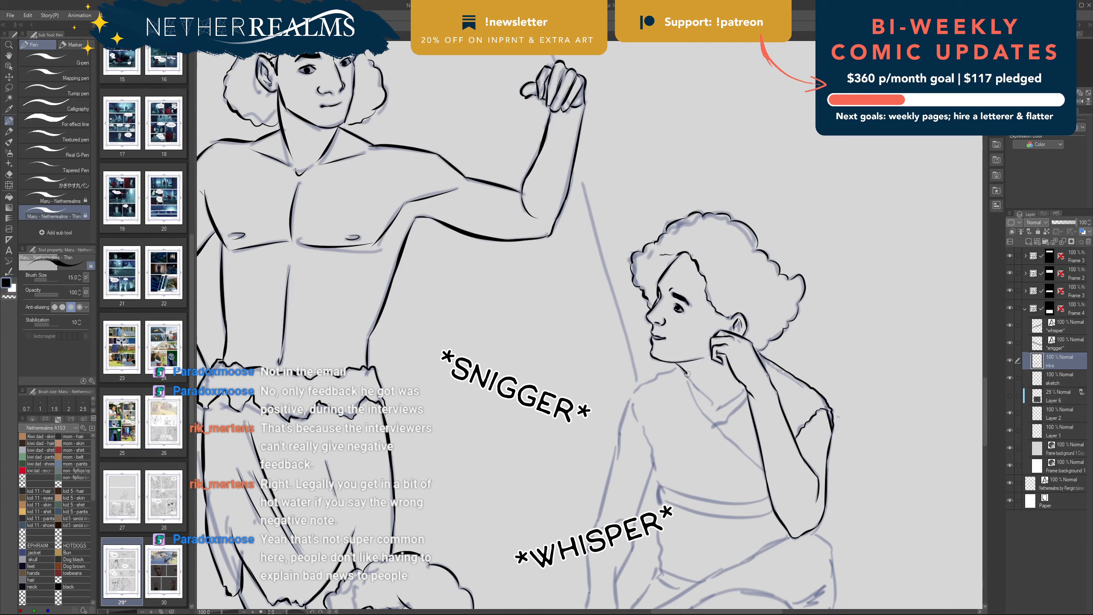
left_click_drag(688, 373, 714, 401)
key("ctrl+z")
left_click_drag(676, 364, 715, 407)
mouse_move(706, 408)
left_mouse_down()
mouse_move(692, 393)
mouse_move(742, 397)
mouse_move(716, 426)
left_mouse_up()
key("ctrl+z")
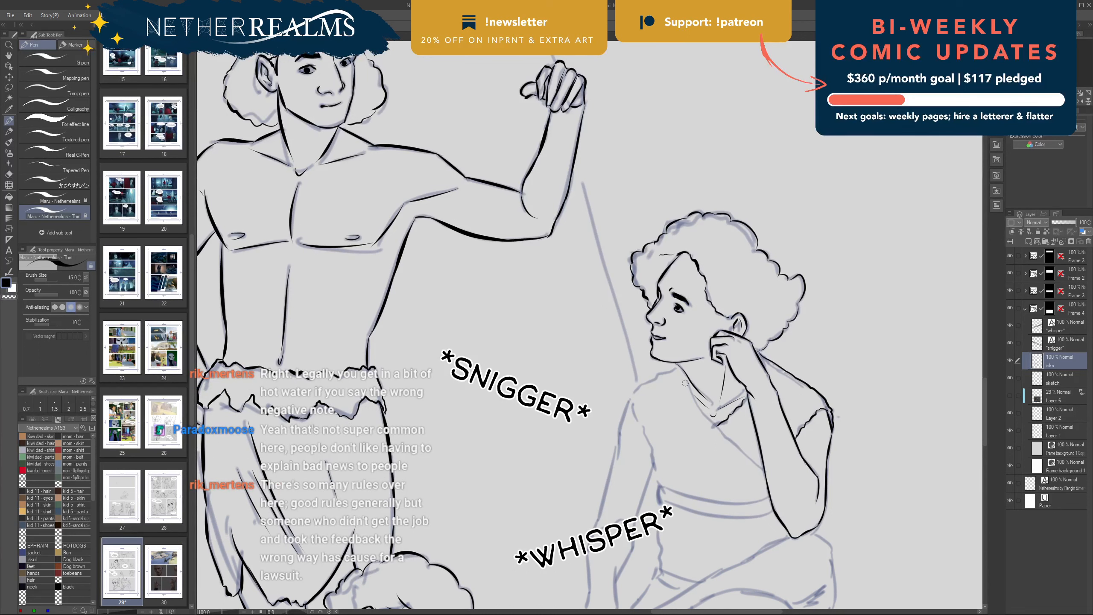
Step: Ink the neck and collar lines, then set the brush size to 6 for the tunic's ragged diagonal edge
left_click_drag(686, 383, 713, 415)
key("bracketright")
key("bracketleft")
key("bracketleft")
key("bracketleft")
key("bracketleft")
key("bracketleft")
key("bracketleft")
key("ctrl+z")
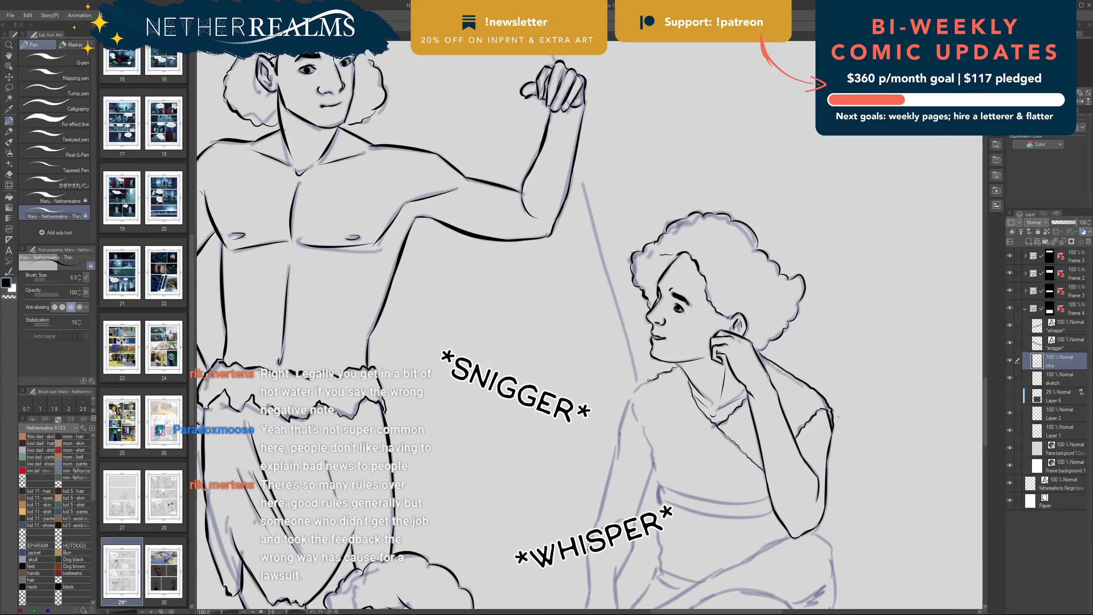
Step: Ink the tunic's ragged shoulder opening and front side down to the waistband, and save the page
left_click_drag(652, 378, 634, 393)
left_click_drag(629, 397, 662, 487)
mouse_move(650, 415)
left_mouse_down()
mouse_move(671, 335)
mouse_move(656, 276)
mouse_move(701, 323)
mouse_move(665, 243)
mouse_move(723, 327)
mouse_move(727, 409)
left_mouse_up()
key("ctrl+s")
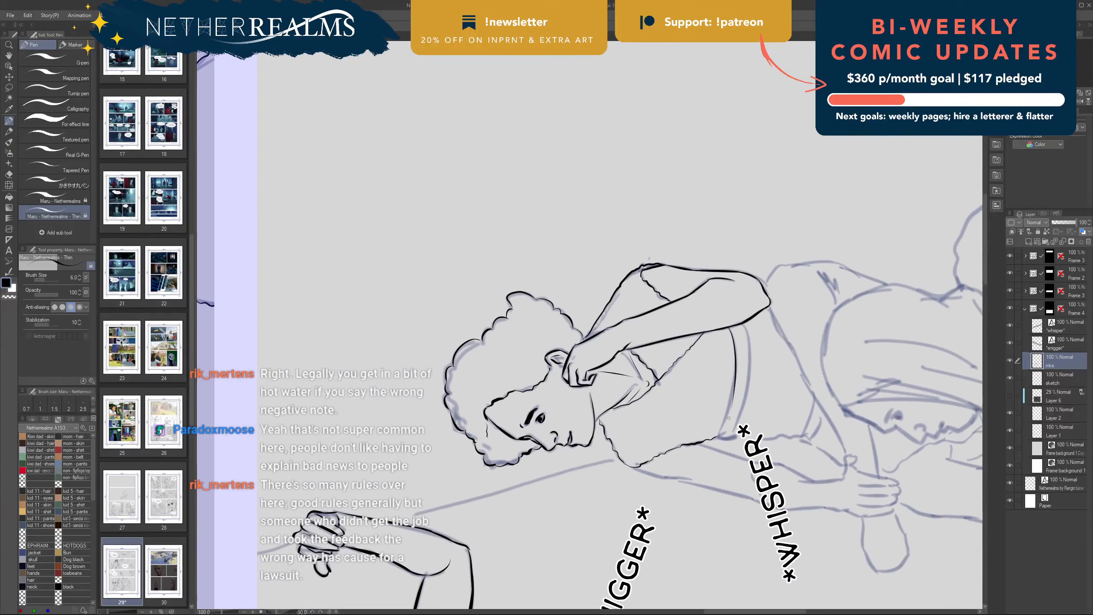
Step: Ink the seated figure's curved waistband edges and the wavy tunic side below the waistband
key("ctrl+z")
left_click_drag(737, 327, 717, 438)
key("ctrl+z")
left_click_drag(749, 322, 743, 368)
key("ctrl+z")
mouse_move(749, 321)
left_mouse_down()
mouse_move(749, 373)
mouse_move(737, 411)
left_mouse_up()
key("ctrl+z")
left_click_drag(749, 329, 732, 435)
key("ctrl+z")
left_click_drag(743, 326, 740, 423)
key("ctrl+z")
mouse_move(742, 321)
left_mouse_down()
mouse_move(734, 437)
mouse_move(715, 439)
left_mouse_up()
left_click_drag(727, 371, 644, 372)
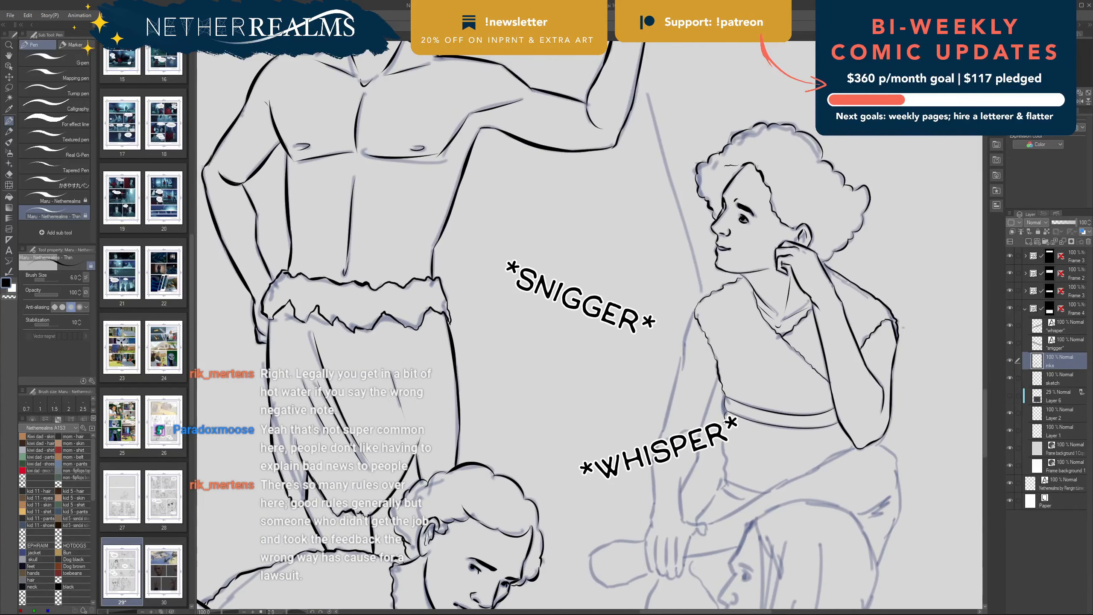
left_click_drag(722, 429, 726, 464)
left_click_drag(727, 466, 728, 394)
Step: Set the thin inking brush to size 17 and ink the outer shoulder line of the seated figure's lowered arm
left_click_drag(695, 242, 685, 275)
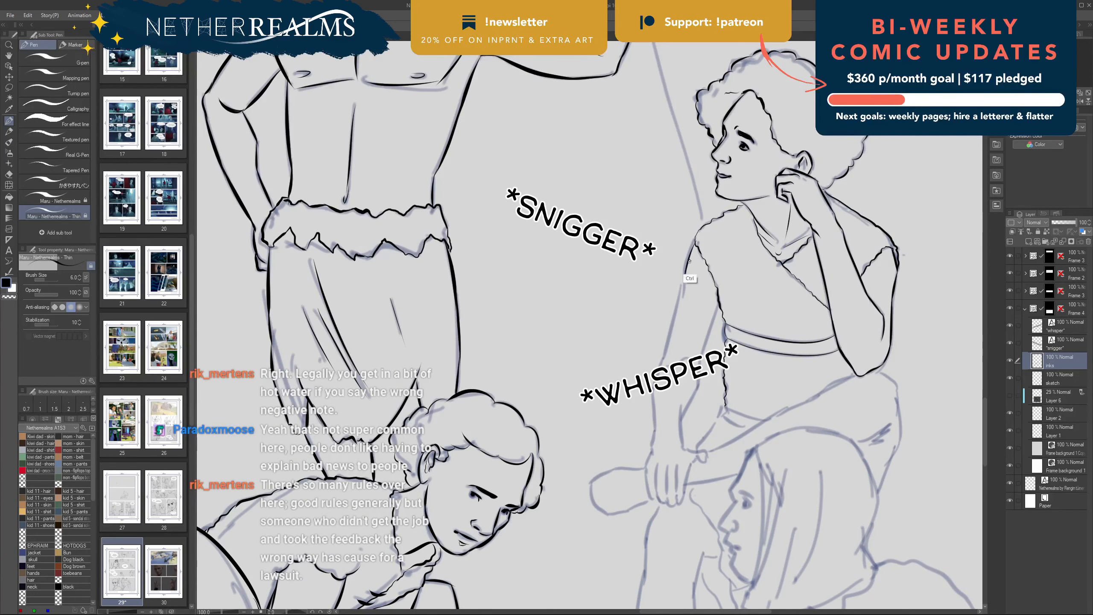
key("ctrl+z")
key("bracketright")
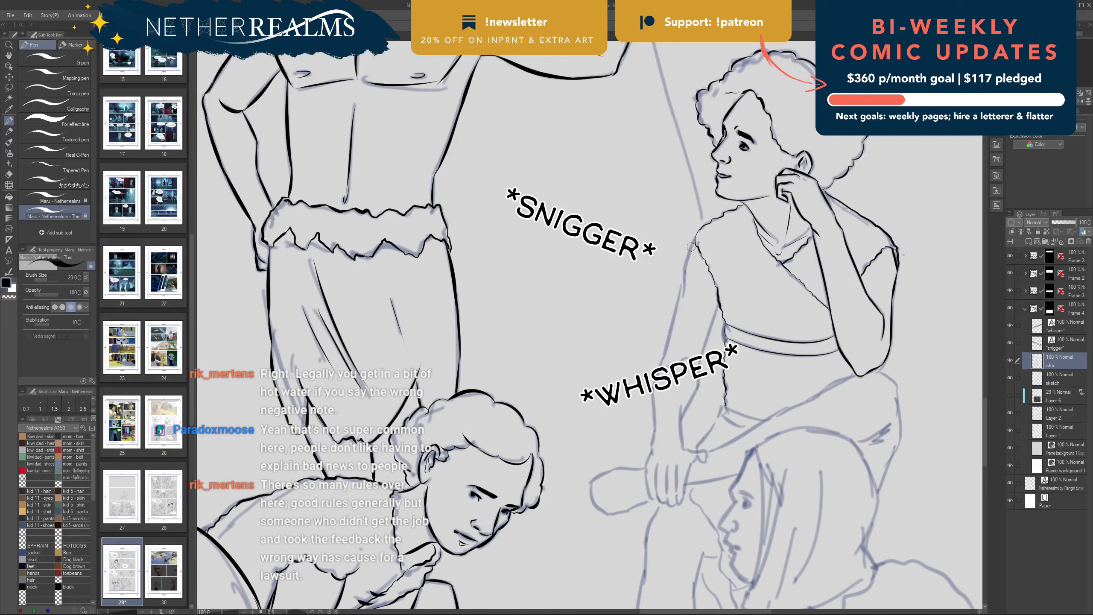
key("bracketleft")
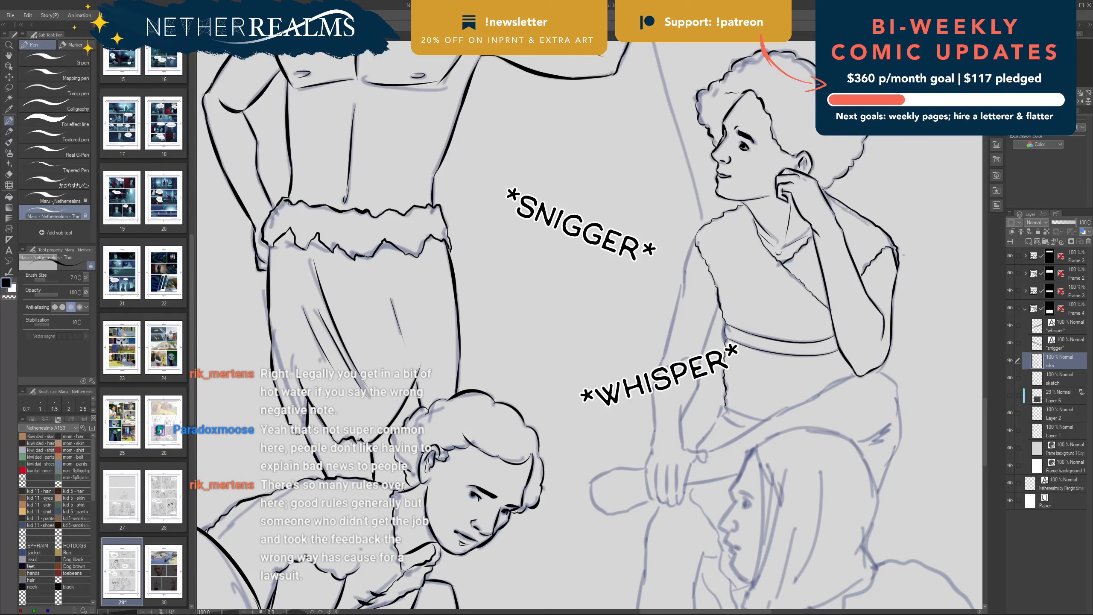
left_click(73, 198)
left_click(75, 213)
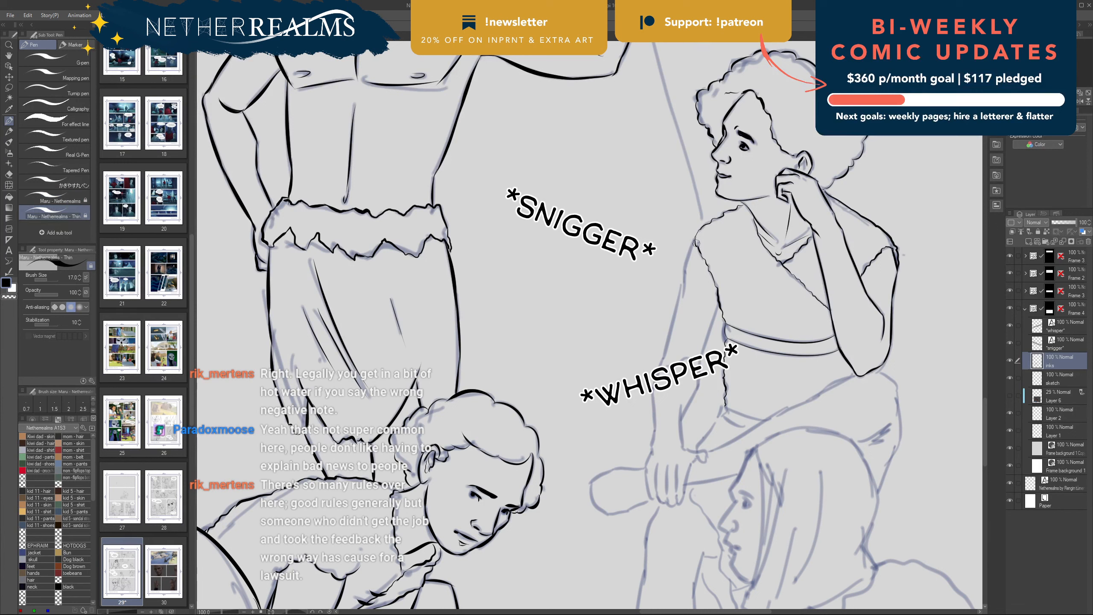
left_click_drag(696, 240, 684, 278)
key("ctrl+z")
left_click_drag(695, 239, 684, 281)
key("ctrl+z")
Step: Ink the outer edge of the lowered upper arm from below the shoulder to the elbow
left_click_drag(694, 241, 665, 360)
key("ctrl+z")
left_click_drag(685, 278, 666, 359)
key("ctrl+z")
left_click_drag(684, 280, 663, 363)
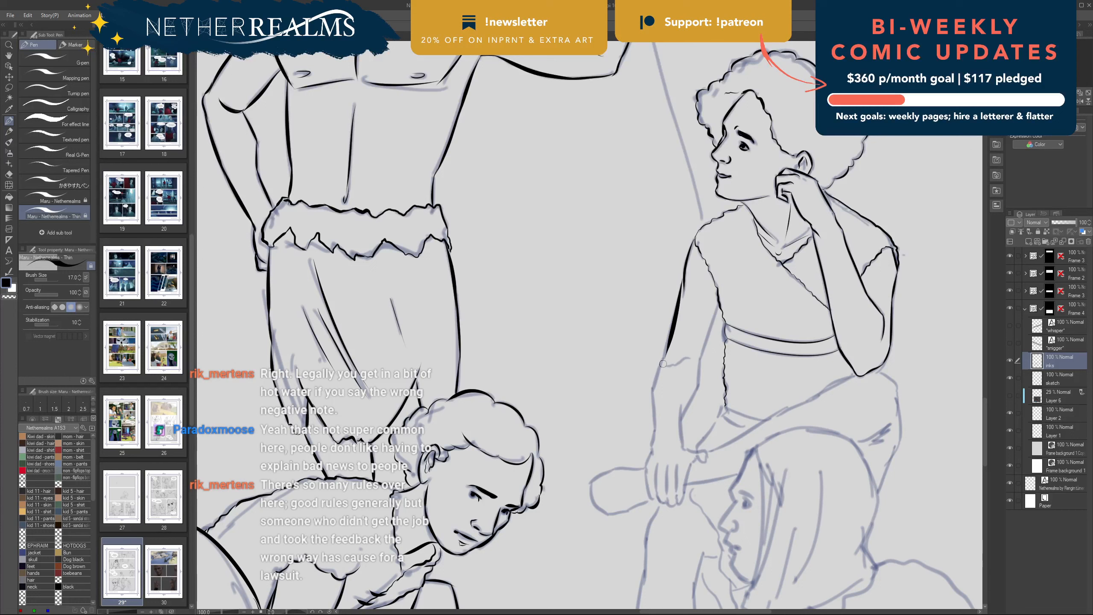
key("ctrl+z")
left_click_drag(685, 276, 661, 366)
key("ctrl+z")
left_click_drag(684, 275, 663, 366)
key("ctrl+z")
left_click_drag(684, 277, 663, 359)
key("ctrl+z")
left_click_drag(684, 276, 663, 359)
Step: Ink the inner edge of the lowered upper arm and the crease at its elbow
left_click_drag(718, 304, 701, 357)
key("ctrl+z")
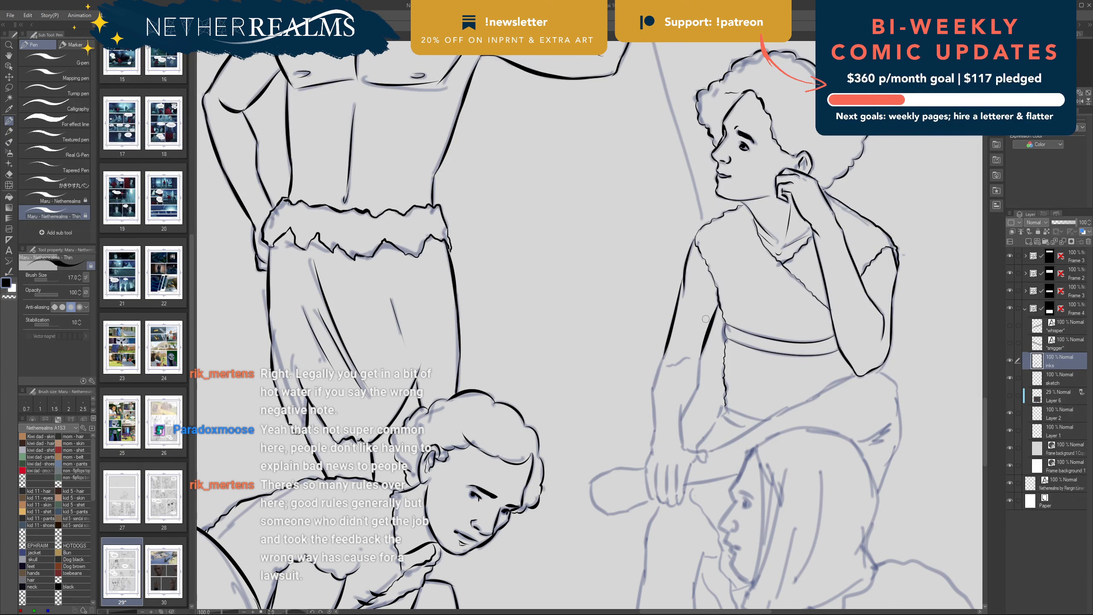
key("ctrl+z")
mouse_move(719, 301)
left_mouse_down()
mouse_move(701, 360)
mouse_move(668, 365)
left_mouse_up()
Step: Ink the outer edge of the lowered forearm from the elbow to the wrist
left_click_drag(664, 355, 654, 435)
key("ctrl+z")
key("ctrl+z")
key("ctrl+z")
key("ctrl+z")
left_click_drag(653, 388, 654, 435)
key("ctrl+z")
left_click_drag(652, 389, 655, 434)
key("ctrl+z")
left_click_drag(652, 392, 655, 436)
Step: Ink the inner edge of the lowered forearm down to the wrist
left_click_drag(702, 353, 684, 448)
key("ctrl+z")
key("ctrl+z")
key("ctrl+z")
left_click_drag(683, 405, 682, 452)
key("ctrl+z")
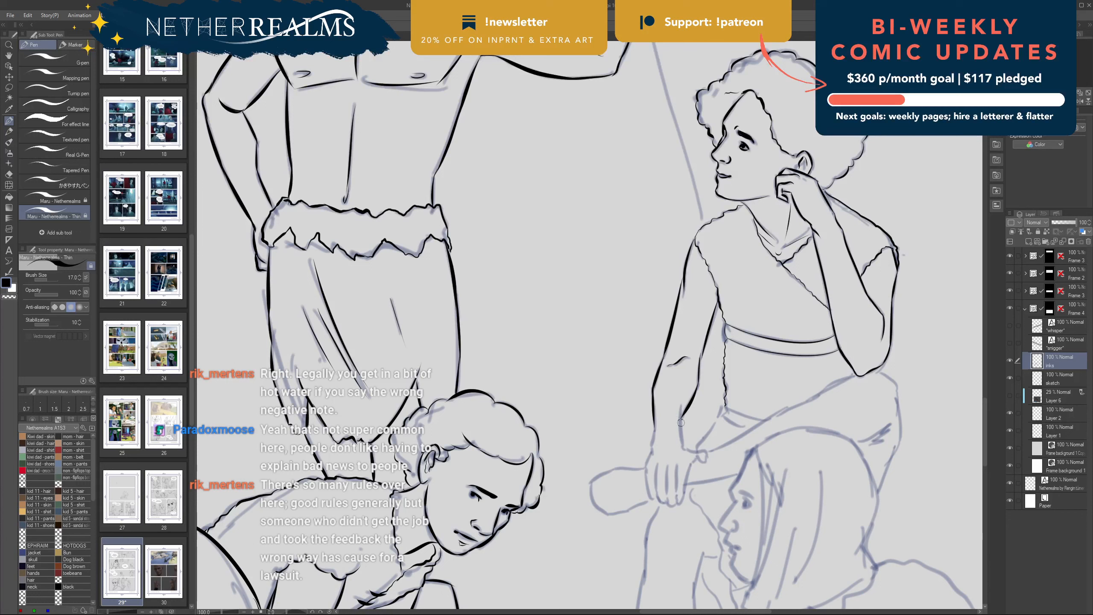
left_click_drag(682, 400, 684, 452)
Step: Ink the thumb of the seated figure's lowered hand beside the wrist
left_click_drag(655, 428, 651, 454)
key("ctrl+z")
left_click_drag(656, 371, 647, 267)
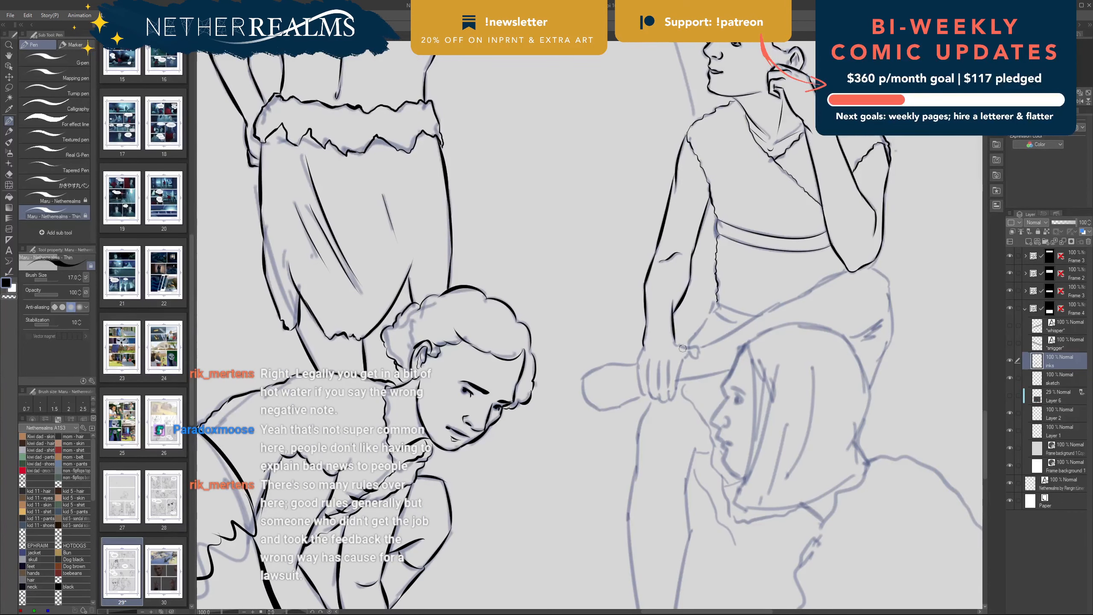
mouse_move(674, 340)
left_mouse_down()
mouse_move(698, 346)
mouse_move(695, 358)
mouse_move(692, 350)
left_mouse_up()
key("ctrl+z")
key("ctrl+z")
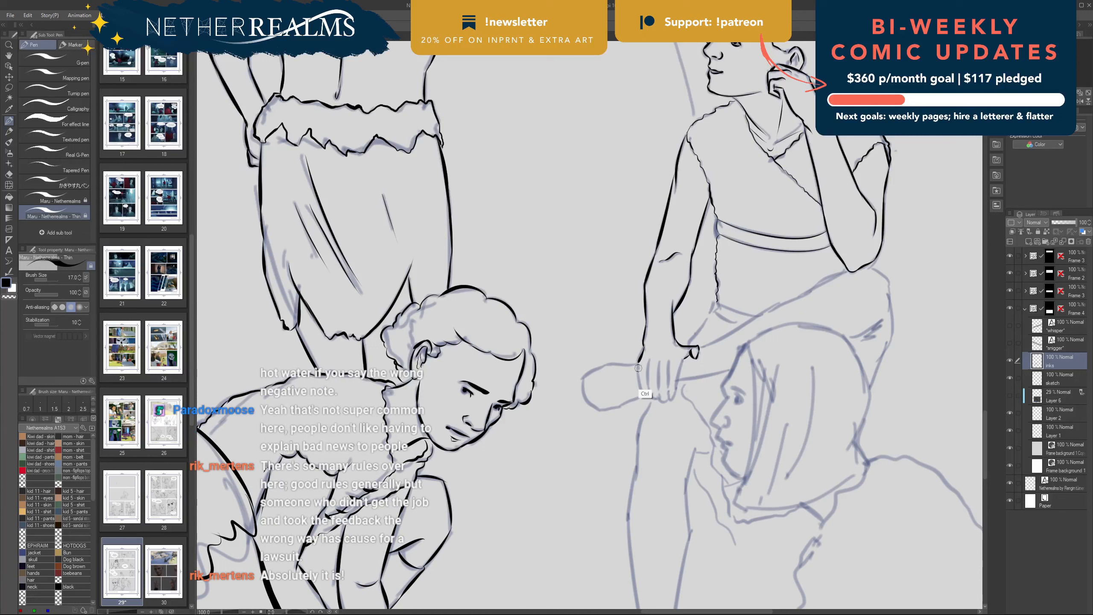
key("ctrl+z")
Step: Ink the outer edge of the lowered hand from the wrist down to the fingers gripping the club handle
left_click_drag(644, 345, 637, 372)
key("ctrl+z")
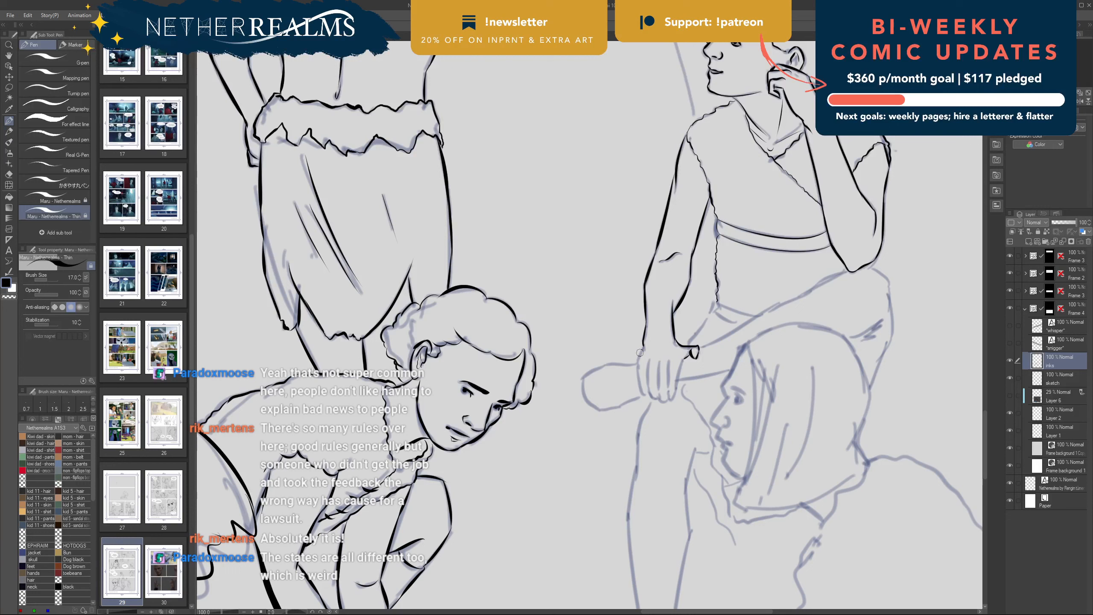
mouse_move(644, 347)
left_mouse_down()
mouse_move(643, 347)
mouse_move(643, 395)
left_mouse_up()
key("ctrl+z")
key("ctrl+z")
key("ctrl+z")
key("ctrl+z")
key("ctrl+z")
key("ctrl+z")
key("ctrl+z")
Step: Ink the knuckles and separate fingers of the lowered hand around the handle
mouse_move(668, 362)
left_mouse_down()
mouse_move(669, 400)
mouse_move(680, 384)
mouse_move(670, 400)
mouse_move(682, 360)
left_mouse_up()
left_click_drag(658, 361, 667, 396)
mouse_move(648, 372)
left_mouse_down()
mouse_move(659, 394)
mouse_move(642, 394)
mouse_move(649, 365)
left_mouse_up()
key("ctrl+z")
key("ctrl+z")
key("ctrl+z")
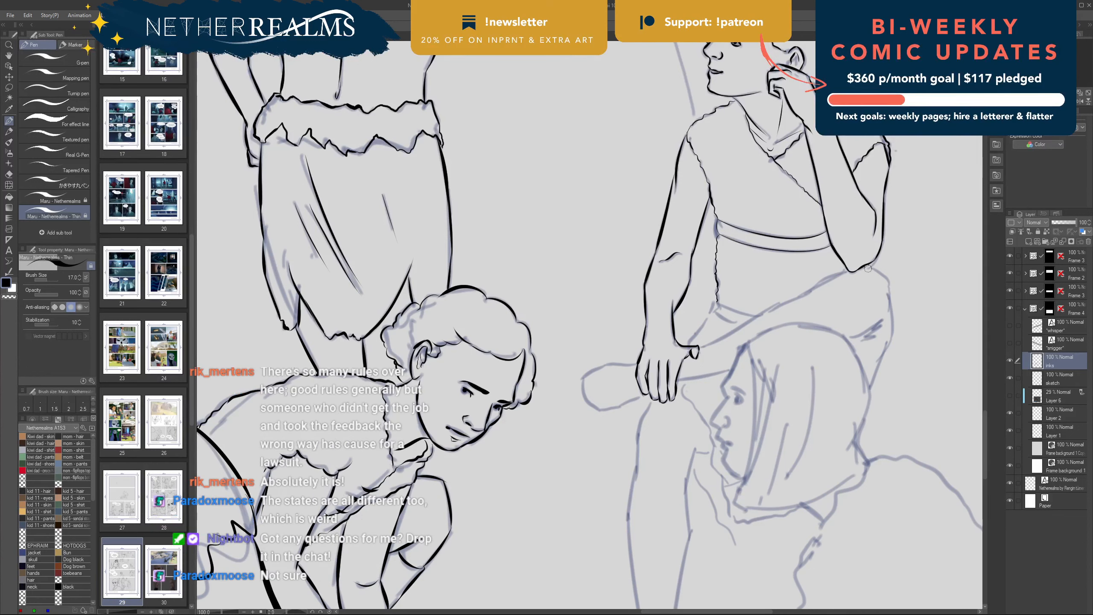
Step: Ink the seated figure's bent knee below the elbow, including the outer edge running down beside the long-haired figure's head
key("ctrl+z")
mouse_move(866, 267)
left_mouse_down()
mouse_move(871, 268)
mouse_move(889, 285)
mouse_move(868, 266)
mouse_move(889, 283)
mouse_move(878, 359)
left_mouse_up()
key("ctrl+z")
key("ctrl+z")
key("ctrl+z")
left_click_drag(890, 303, 888, 350)
key("ctrl+z")
mouse_move(891, 302)
left_mouse_down()
mouse_move(886, 351)
mouse_move(892, 333)
mouse_move(864, 390)
left_mouse_up()
key("ctrl+z")
left_click_drag(893, 331, 871, 388)
Step: Ink the upper edge of the crossed thigh from the knee to the lowered hand, plus the club's rounded end
left_click_drag(848, 269, 726, 340)
key("ctrl+z")
key("ctrl+z")
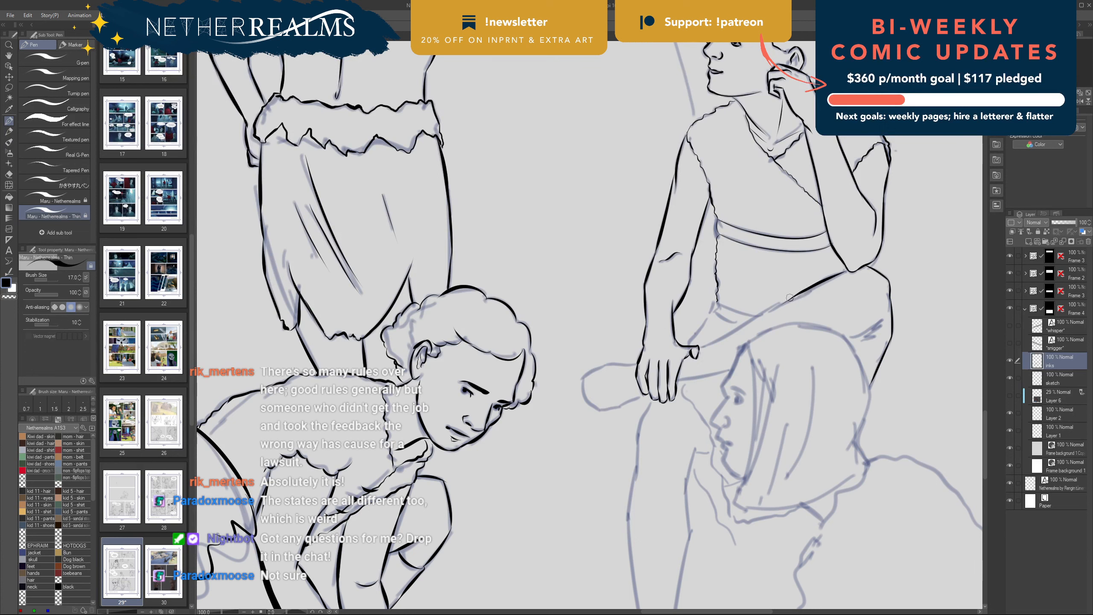
mouse_move(791, 299)
left_mouse_down()
mouse_move(697, 347)
mouse_move(603, 364)
mouse_move(587, 375)
mouse_move(602, 411)
left_mouse_up()
key("ctrl+z")
key("ctrl+z")
key("ctrl+z")
key("ctrl+z")
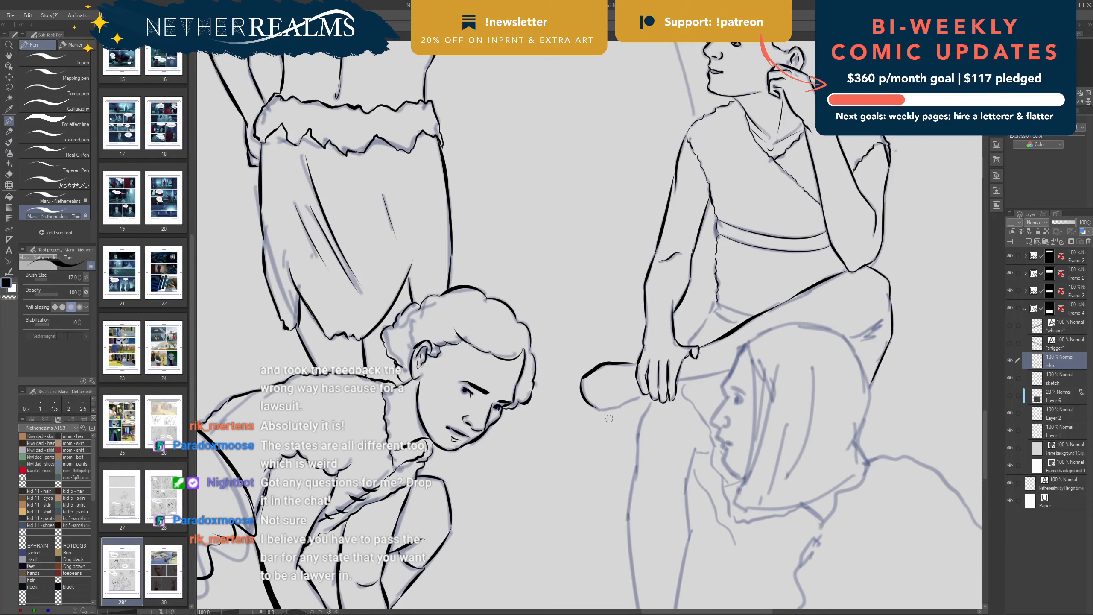
Step: Ink the club's underside and its handle beyond the gripping hand up to the long-haired figure
left_click_drag(594, 409, 727, 375)
key("ctrl+z")
key("ctrl+z")
key("ctrl+z")
Step: Ink the short crease lines on the inside of the bent knee
mouse_move(849, 340)
left_mouse_down()
mouse_move(884, 321)
mouse_move(862, 338)
mouse_move(873, 341)
left_mouse_up()
key("ctrl+z")
key("ctrl+z")
Step: Ink the tunic edge at the hip and the wavy garment edges hanging beneath the thigh
mouse_move(717, 305)
left_mouse_down()
mouse_move(755, 316)
mouse_move(715, 301)
mouse_move(739, 324)
mouse_move(713, 309)
mouse_move(713, 199)
mouse_move(719, 284)
mouse_move(713, 312)
mouse_move(685, 346)
left_mouse_up()
key("ctrl+z")
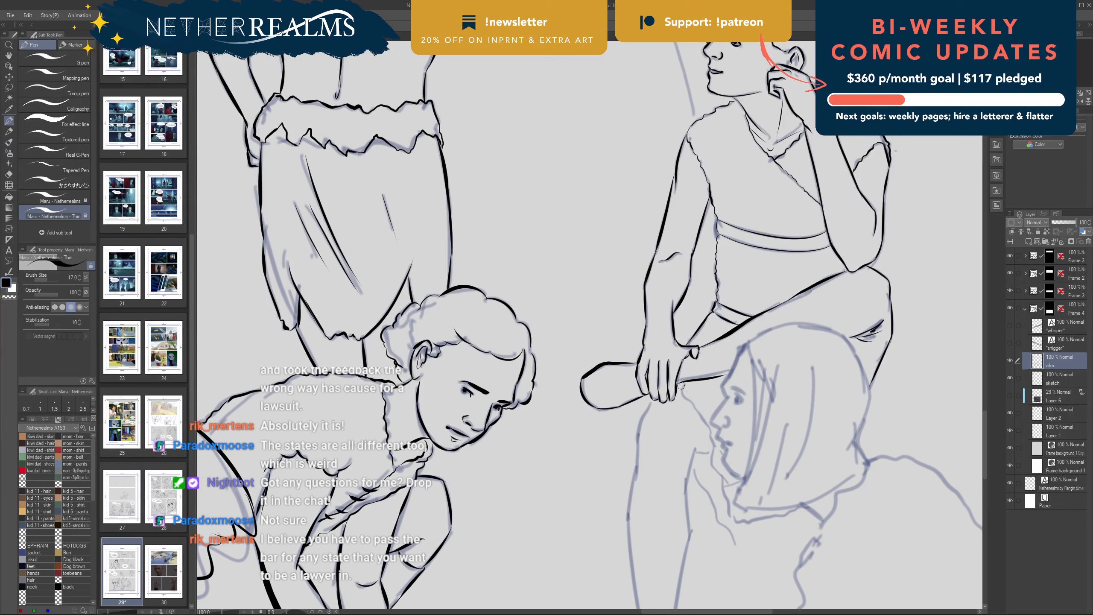
mouse_move(681, 386)
left_mouse_down()
mouse_move(731, 516)
mouse_move(795, 507)
left_mouse_up()
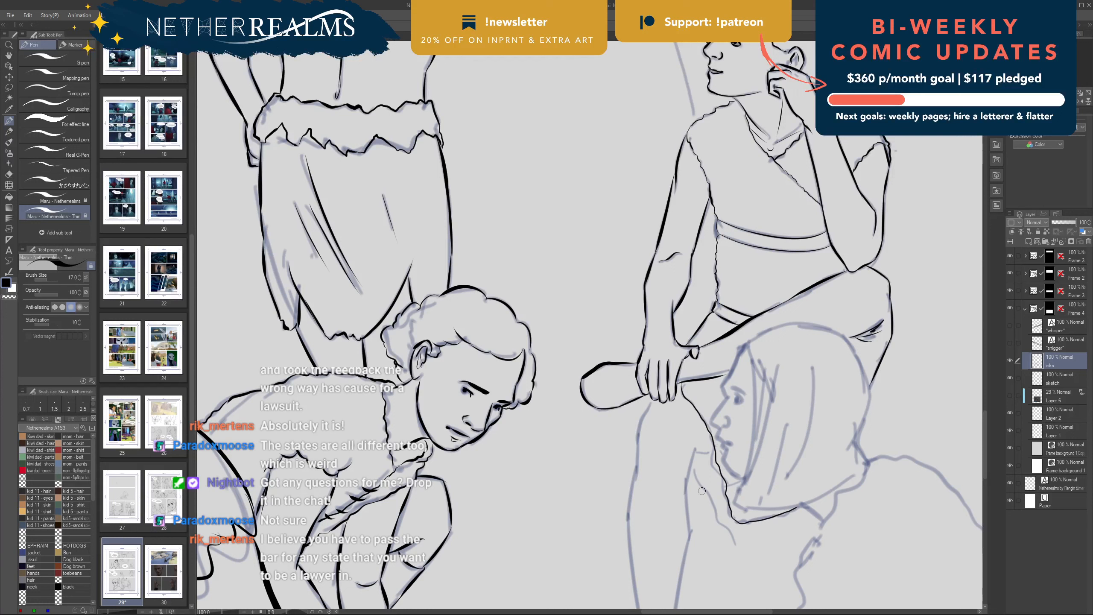
mouse_move(694, 466)
left_mouse_down()
mouse_move(743, 546)
mouse_move(803, 512)
left_mouse_up()
Step: Ink the outer edge of the seated figure's lower leg from the club down to the ankle
scroll(803, 511, "down", 3)
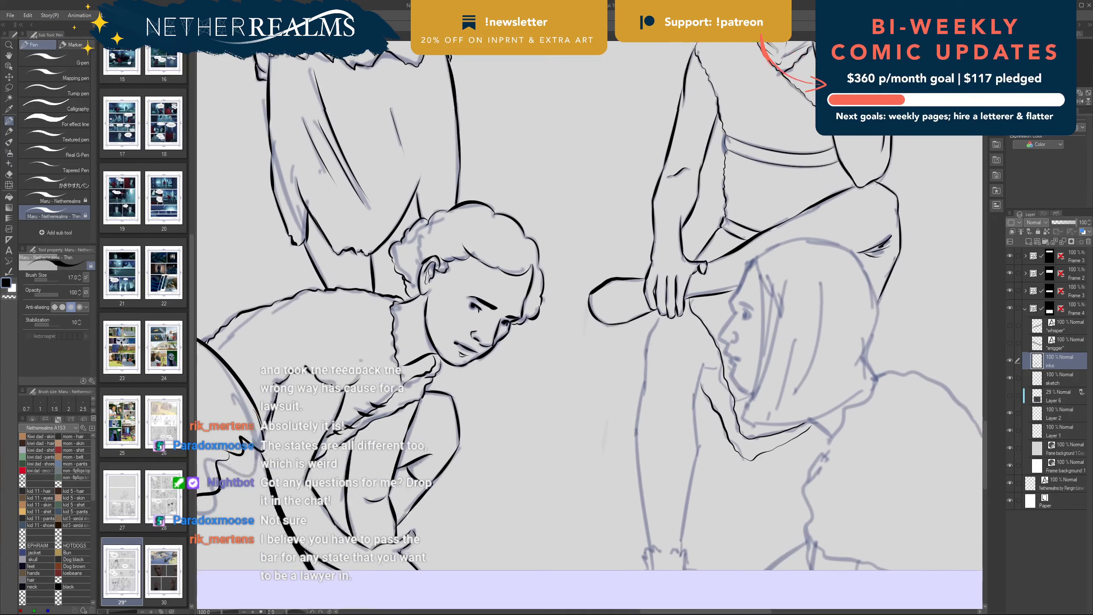
scroll(589, 327, "down", 1)
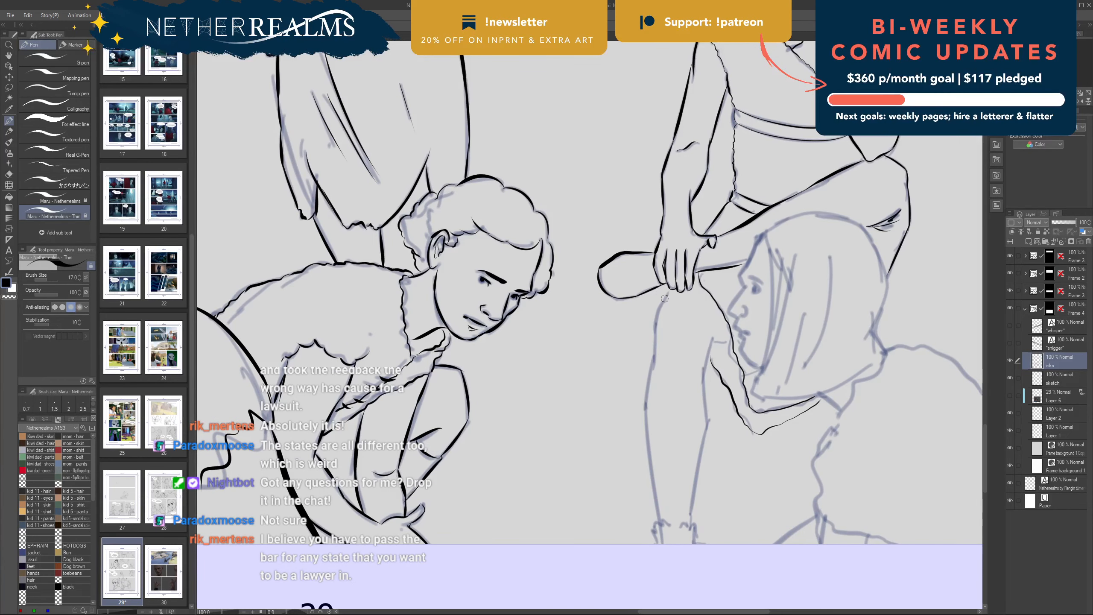
left_click_drag(668, 289, 655, 354)
key("ctrl+z")
left_click_drag(658, 309, 645, 401)
key("ctrl+z")
mouse_move(655, 341)
left_mouse_down()
mouse_move(644, 410)
mouse_move(663, 519)
left_mouse_up()
key("ctrl+z")
left_click_drag(646, 395, 662, 519)
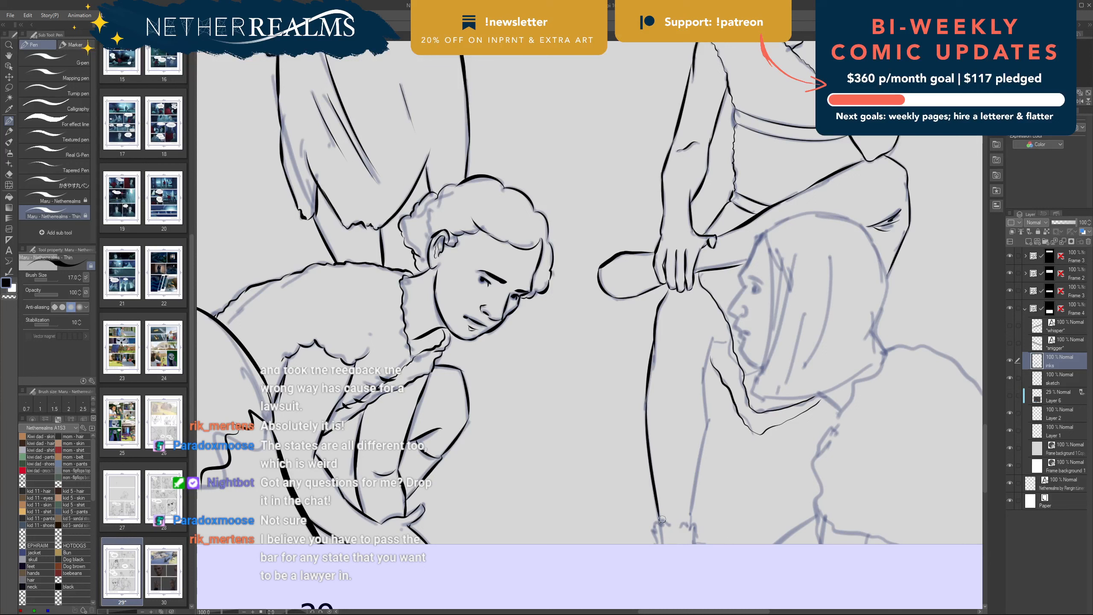
key("ctrl+z")
left_click_drag(645, 390, 657, 522)
key("ctrl+z")
left_click_drag(645, 397, 657, 515)
Step: Ink the inner edge of the lower leg from behind the knee down to the ankle
left_click_drag(714, 332, 704, 422)
key("ctrl+z")
key("ctrl+z")
left_click_drag(706, 364, 690, 527)
key("ctrl+z")
left_click_drag(707, 417, 690, 522)
key("ctrl+z")
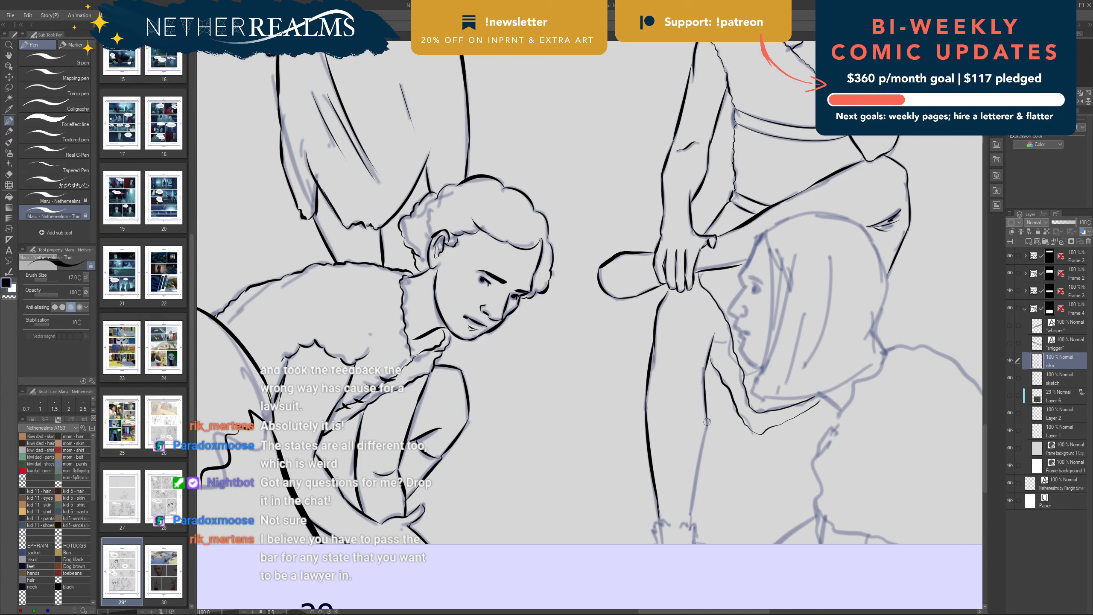
left_click_drag(708, 421, 690, 525)
Step: Ink the short line behind the knee and the ragged cuff at the ankle, and save the page
left_click_drag(732, 343, 713, 343)
key("ctrl+z")
mouse_move(659, 544)
left_mouse_down()
mouse_move(665, 517)
mouse_move(670, 526)
mouse_move(687, 511)
mouse_move(693, 549)
left_mouse_up()
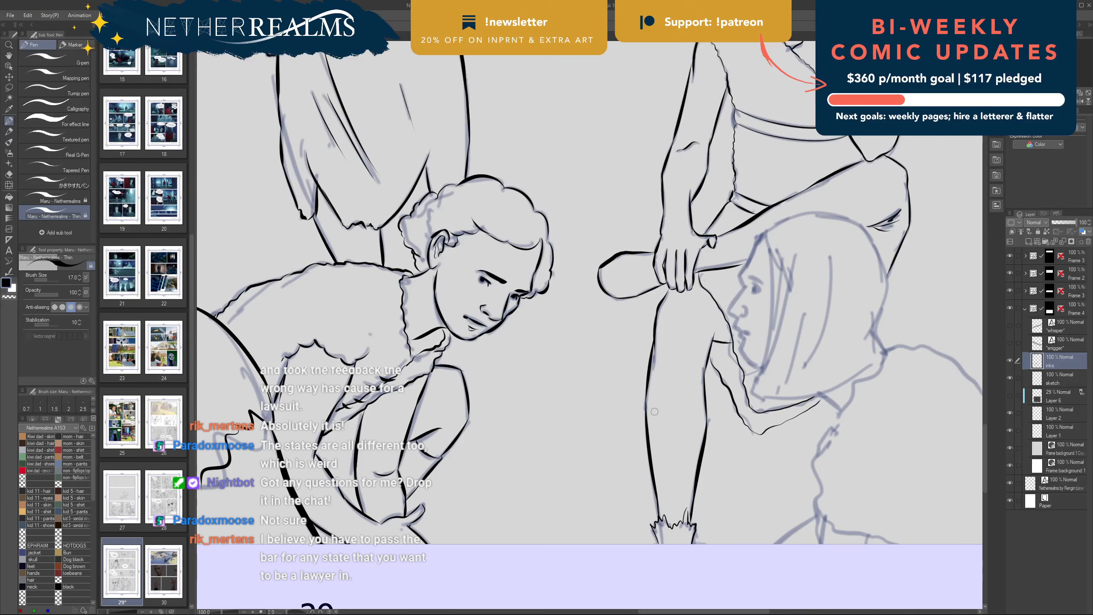
left_click_drag(655, 377, 565, 406)
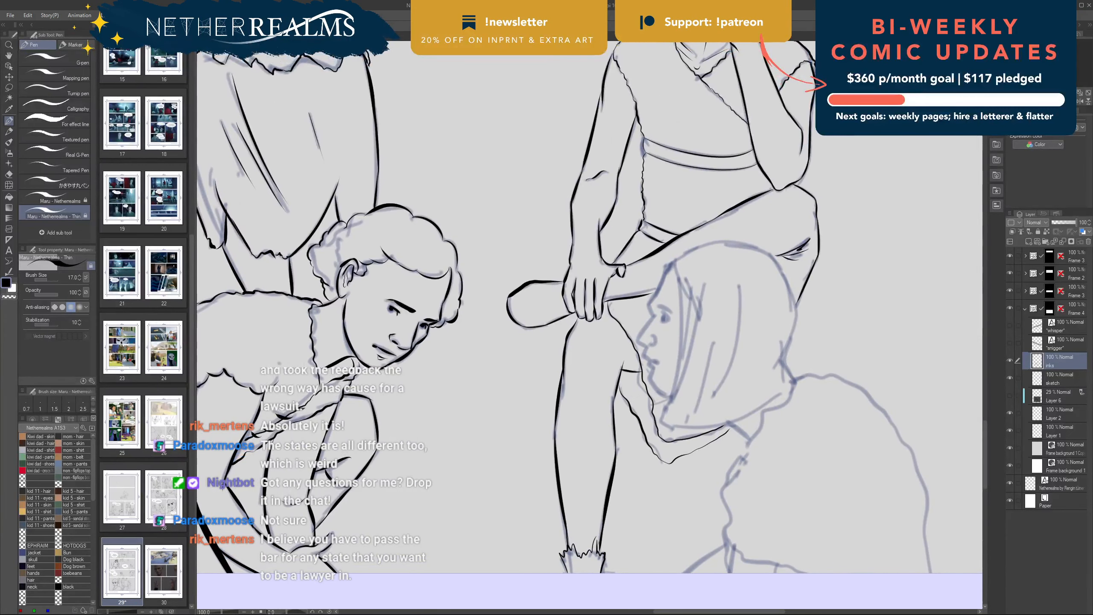
key("ctrl+s")
Step: Ink the crown and back of the head of the long-haired figure in front of the seated one
mouse_move(770, 255)
left_mouse_down()
mouse_move(725, 242)
mouse_move(693, 244)
left_mouse_up()
key("ctrl+z")
left_click_drag(750, 185, 813, 261)
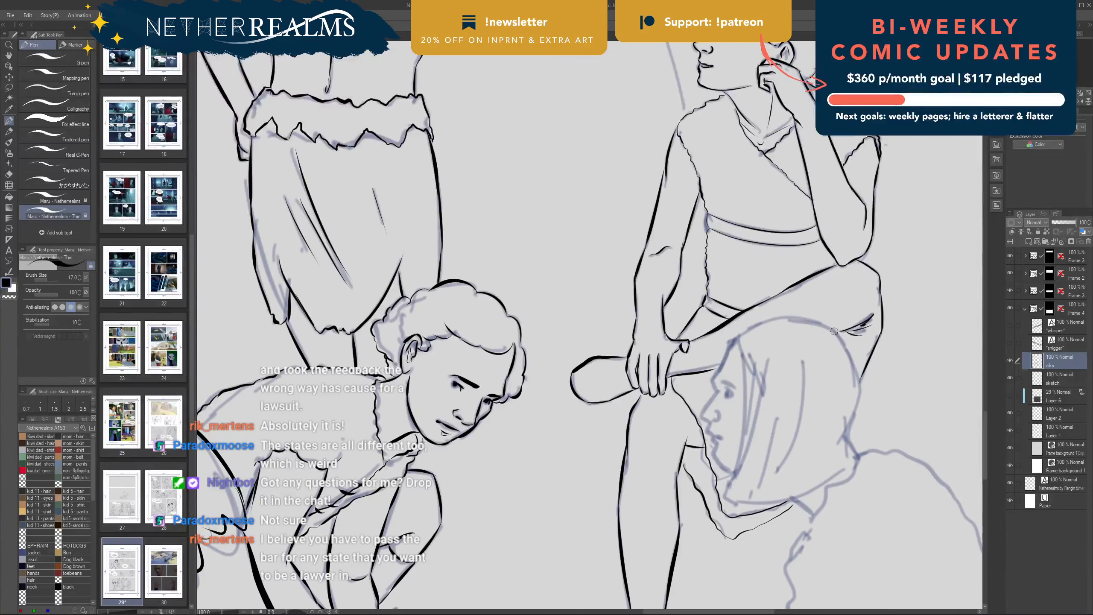
mouse_move(835, 330)
left_mouse_down()
mouse_move(737, 336)
mouse_move(755, 324)
mouse_move(729, 346)
left_mouse_up()
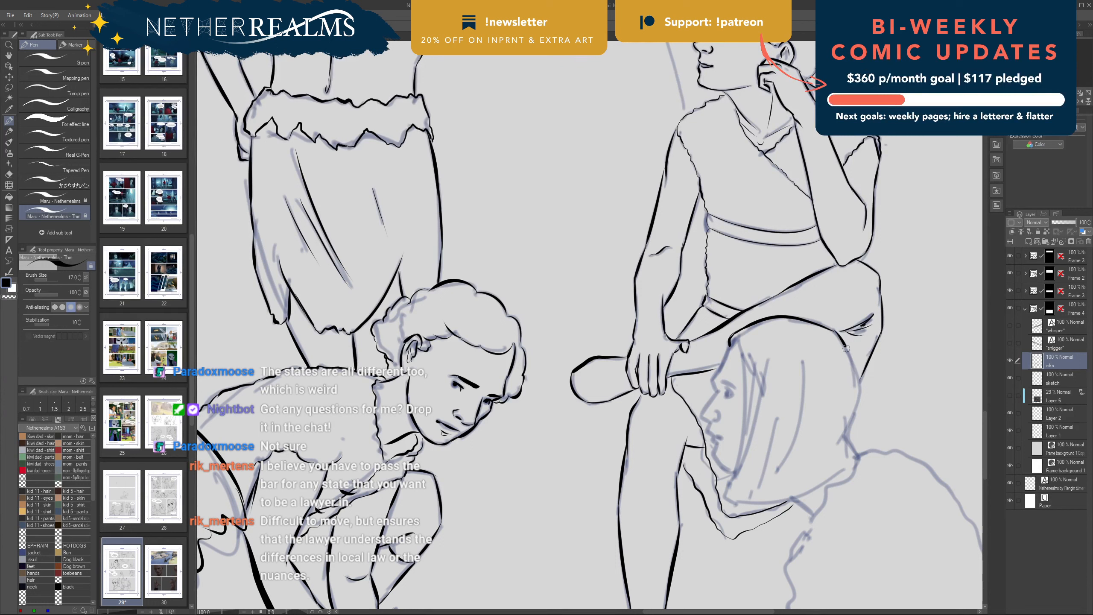
left_click_drag(836, 333, 859, 390)
mouse_move(860, 390)
left_mouse_down()
mouse_move(847, 436)
mouse_move(852, 416)
mouse_move(866, 453)
left_mouse_up()
key("ctrl+z")
Step: Ink the long-haired figure's forehead from the hairline down to the brow, and save the page
left_click_drag(735, 339, 718, 378)
key("ctrl+z")
left_click_drag(736, 339, 717, 376)
key("ctrl+z")
left_click_drag(734, 340, 706, 407)
key("ctrl+z")
key("ctrl+z")
key("ctrl+z")
key("ctrl+z")
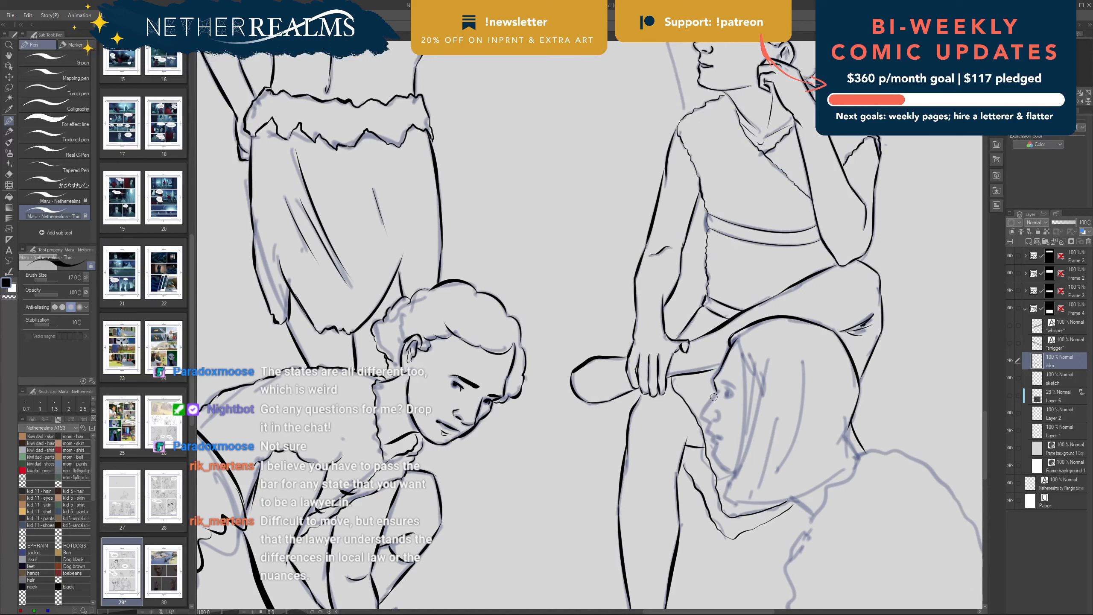
key("ctrl+s")
Step: Ink the long-haired figure's facial profile with the nose, lips, eye and eyebrow
left_click_drag(716, 390, 702, 414)
key("ctrl+z")
key("ctrl+z")
key("ctrl+z")
left_click_drag(705, 417, 711, 423)
left_click_drag(734, 397, 728, 395)
Step: Ink the front edge of the long hair falling beside the face and jaw
left_click_drag(737, 341, 749, 390)
key("ctrl+z")
left_click_drag(738, 338, 733, 453)
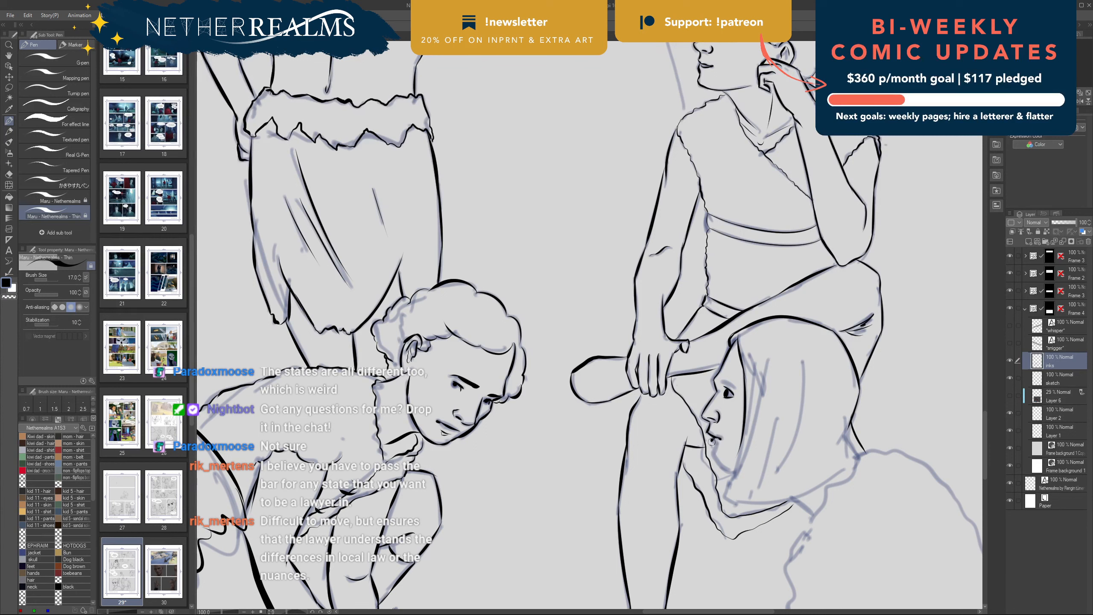
mouse_move(715, 448)
left_mouse_down()
mouse_move(731, 470)
mouse_move(744, 440)
mouse_move(731, 485)
left_mouse_up()
key("ctrl+z")
left_click_drag(742, 432, 724, 493)
key("ctrl+z")
Step: Review the inked figures across the whole bottom panel and compare them with the panel above
scroll(594, 406, "down", 2)
scroll(594, 407, "down", 2)
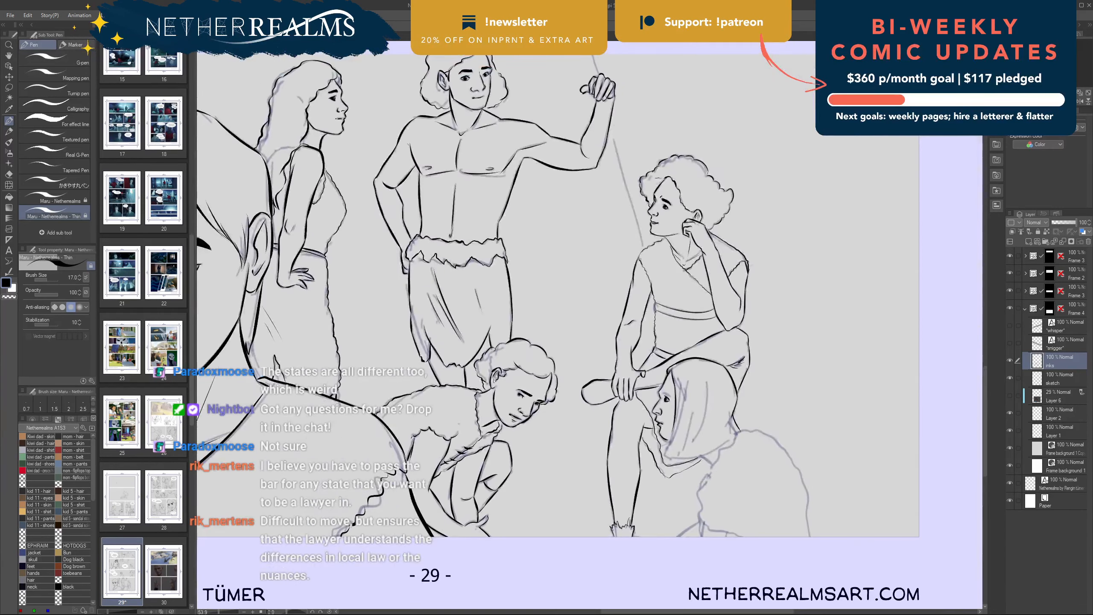
scroll(605, 383, "down", 2)
left_click_drag(604, 383, 670, 515)
left_click_drag(527, 229, 478, 168)
scroll(536, 370, "up", 3)
scroll(536, 369, "down", 3)
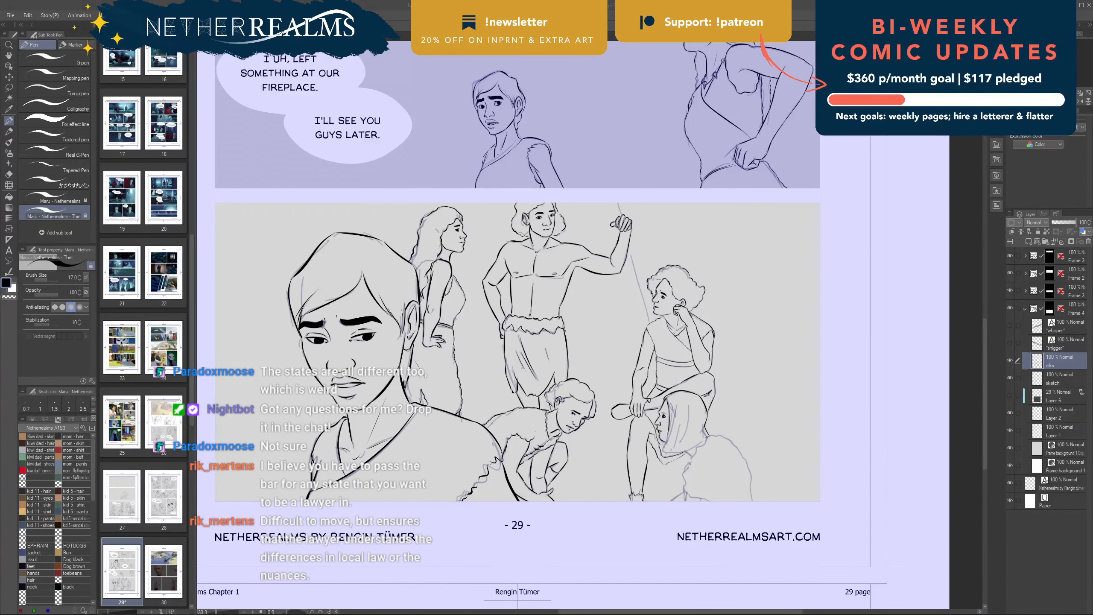
scroll(651, 433, "up", 2)
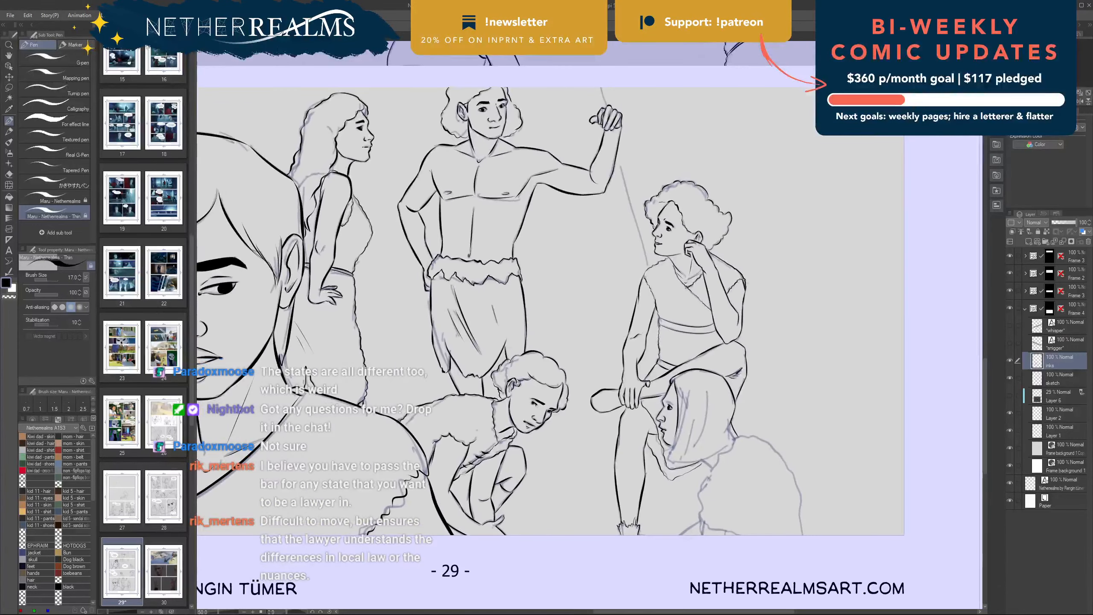
scroll(652, 431, "up", 1)
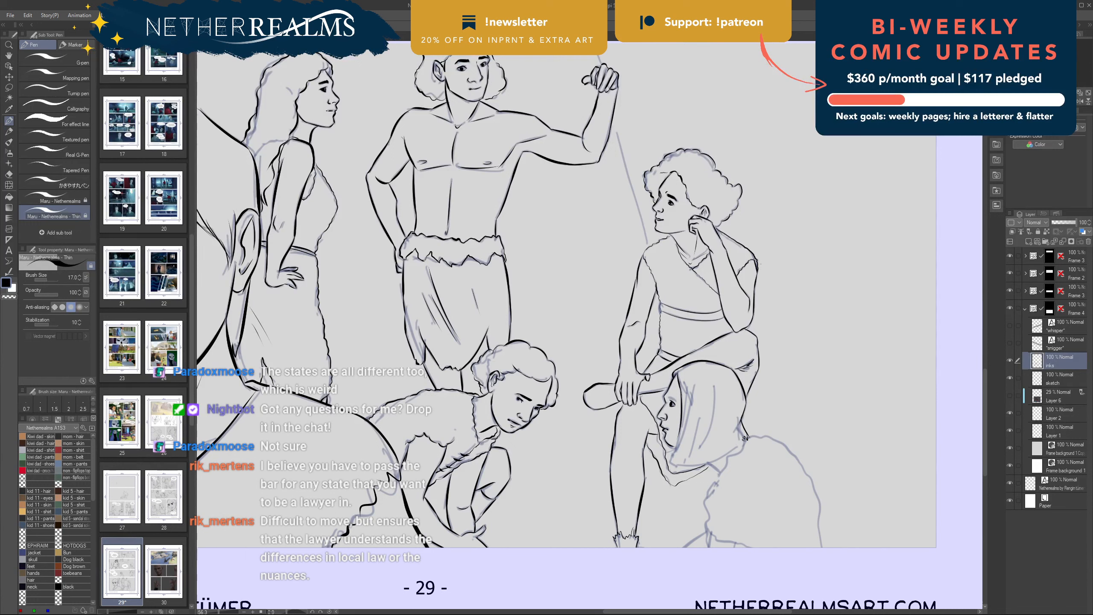
Step: Ink the jagged lower ends of the long hair and the strands running through it
left_click_drag(739, 446, 698, 462)
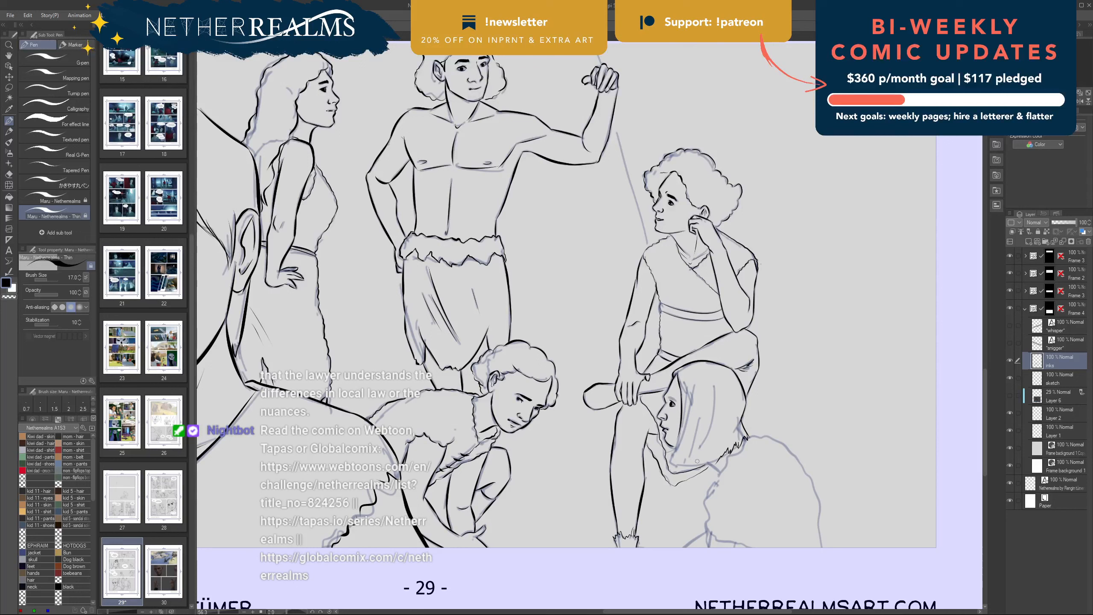
mouse_move(717, 452)
left_mouse_down()
mouse_move(715, 465)
mouse_move(687, 469)
left_mouse_up()
left_click_drag(691, 464, 684, 470)
mouse_move(680, 430)
left_mouse_down()
mouse_move(669, 456)
mouse_move(678, 466)
left_mouse_up()
left_click_drag(667, 396, 677, 401)
Step: Ink the wavy outline of the long-haired figure's back down to the panel's bottom border, and save the page
mouse_move(749, 437)
left_mouse_down()
mouse_move(779, 442)
mouse_move(806, 473)
mouse_move(827, 560)
left_mouse_up()
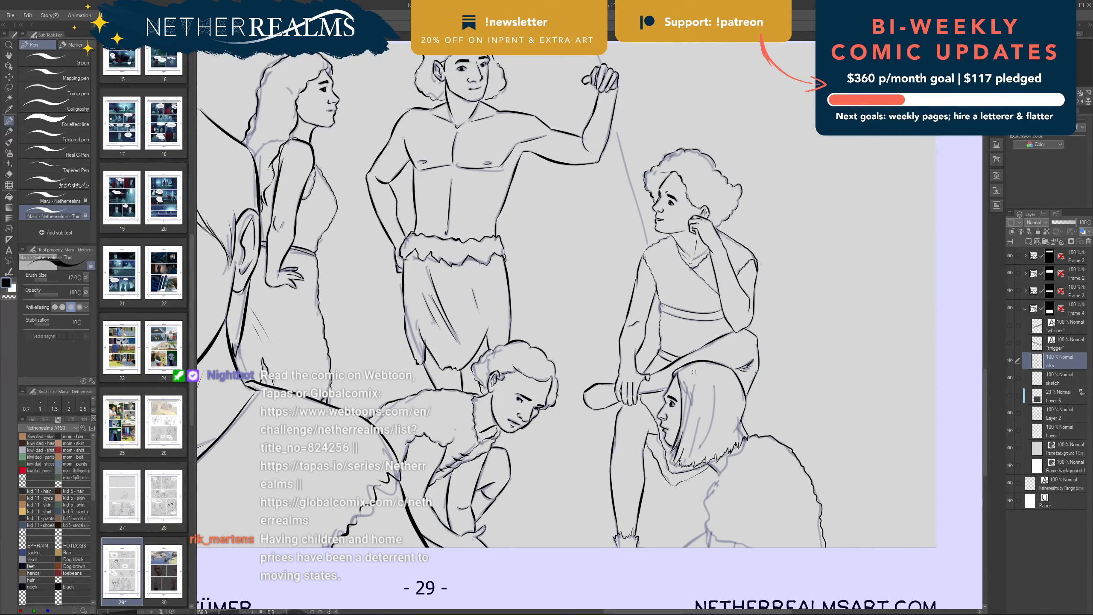
scroll(691, 408, "down", 3)
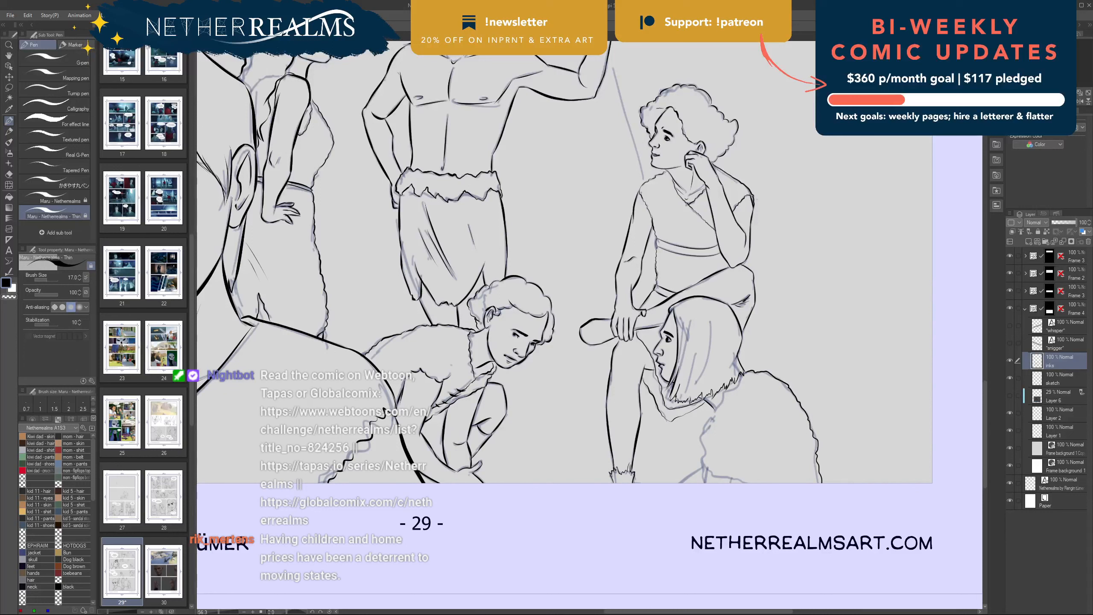
key("ctrl+s")
Step: Ink the long-haired figure's ragged front garment edge and the lines at its base, saving the page
left_click_drag(741, 374, 745, 371)
left_click_drag(741, 375, 719, 405)
mouse_move(719, 407)
left_mouse_down()
mouse_move(707, 475)
mouse_move(706, 465)
mouse_move(743, 484)
mouse_move(705, 479)
left_mouse_up()
mouse_move(694, 473)
left_mouse_down()
mouse_move(734, 499)
mouse_move(750, 520)
mouse_move(737, 529)
left_mouse_up()
key("ctrl+s")
key("ctrl+z")
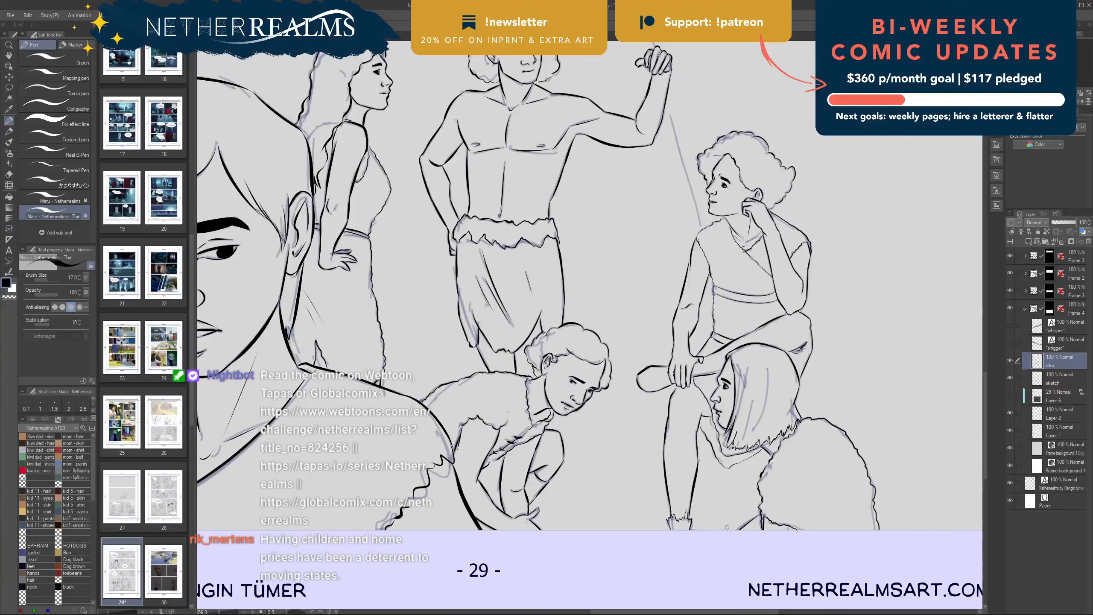
key("ctrl+z")
left_click_drag(763, 514, 737, 530)
key("ctrl+z")
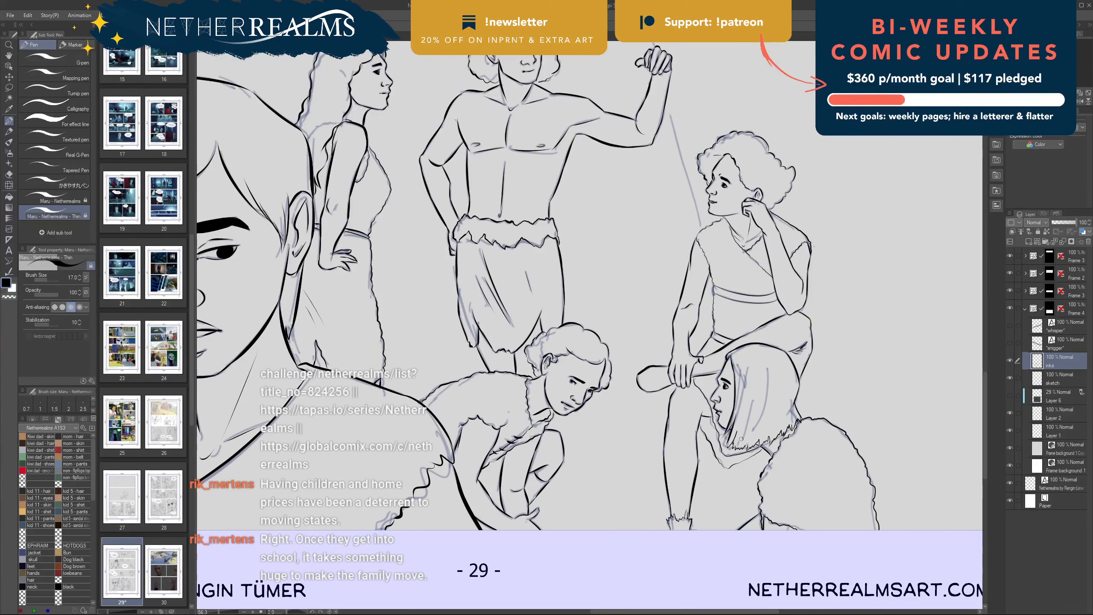
Step: Show the *snigger* and *whisper* lettering layers in the bottom panel
scroll(570, 392, "down", 3)
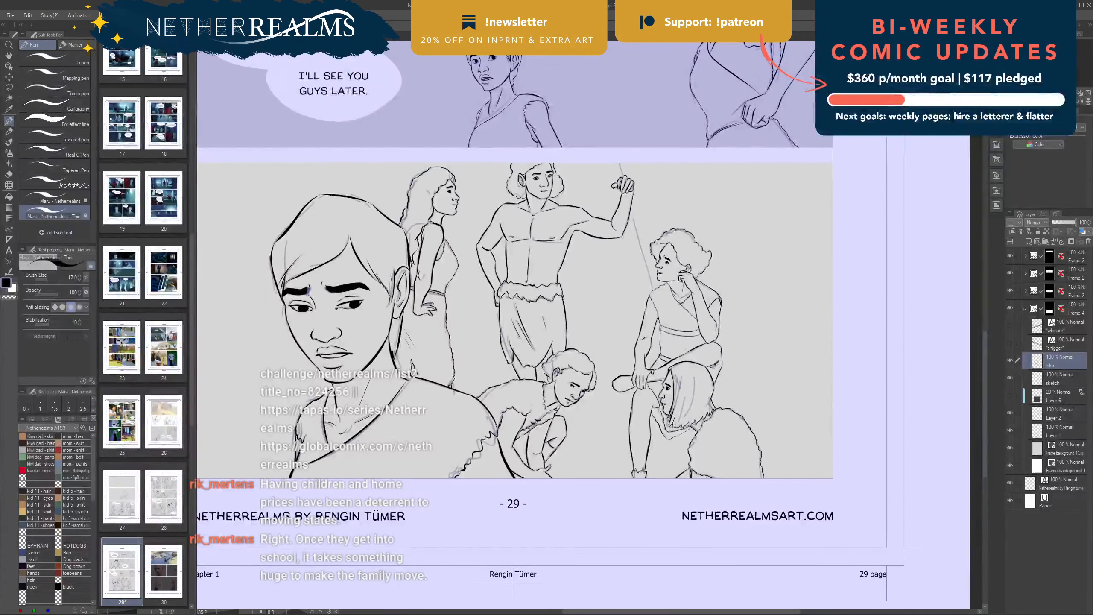
left_click_drag(741, 438, 762, 576)
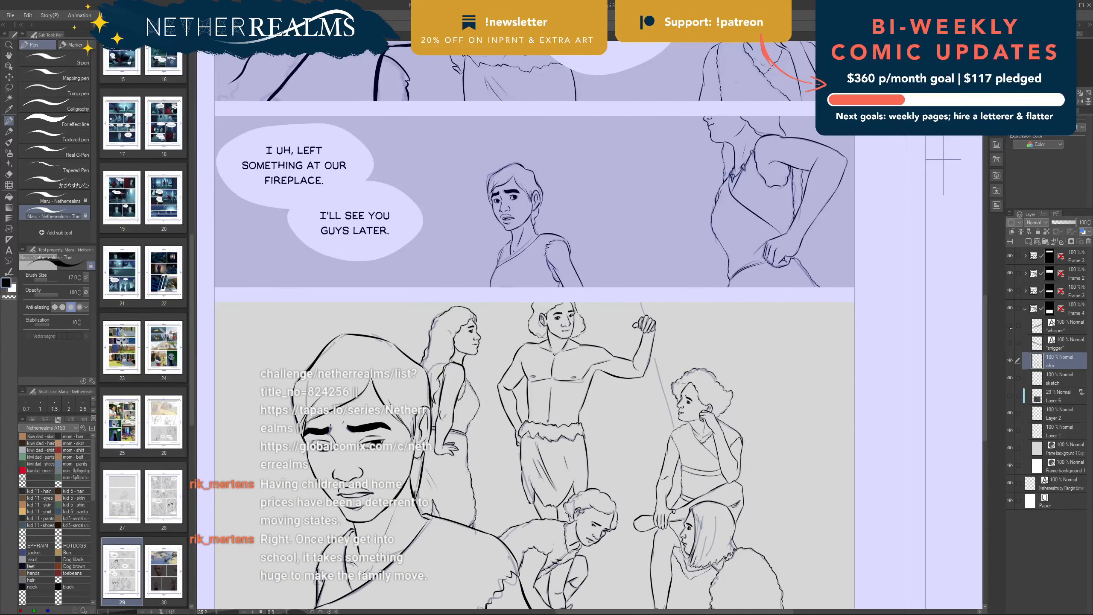
left_click_drag(1011, 328, 1009, 343)
Step: Collapse the Frame 4 folder, expand Frame 3 and select its inks layer
left_click(1025, 309)
left_click(1025, 291)
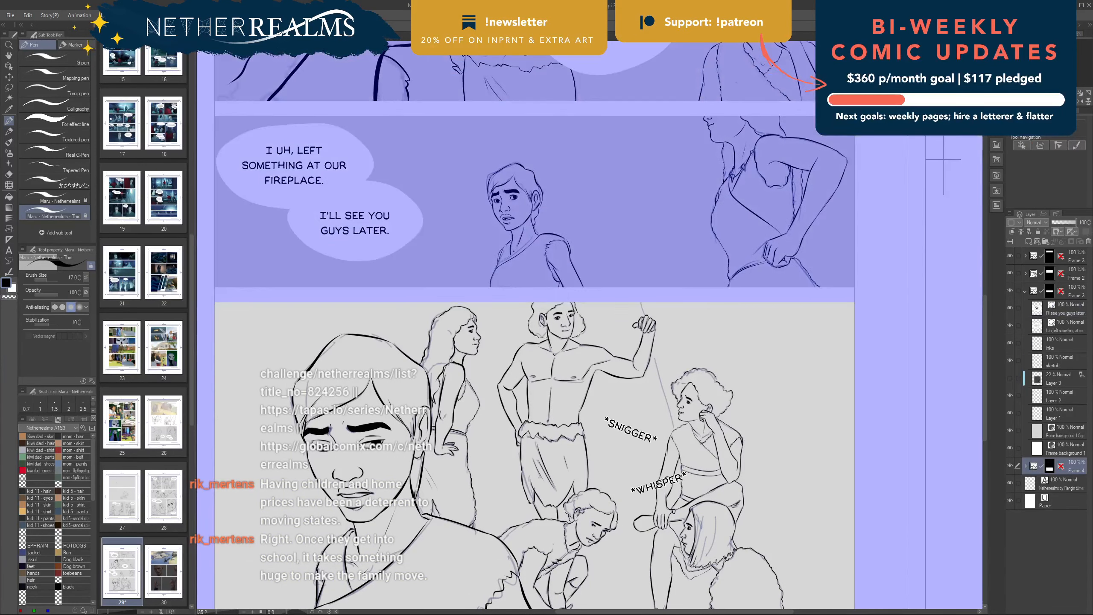
left_click(1038, 346)
left_click_drag(514, 257, 667, 407)
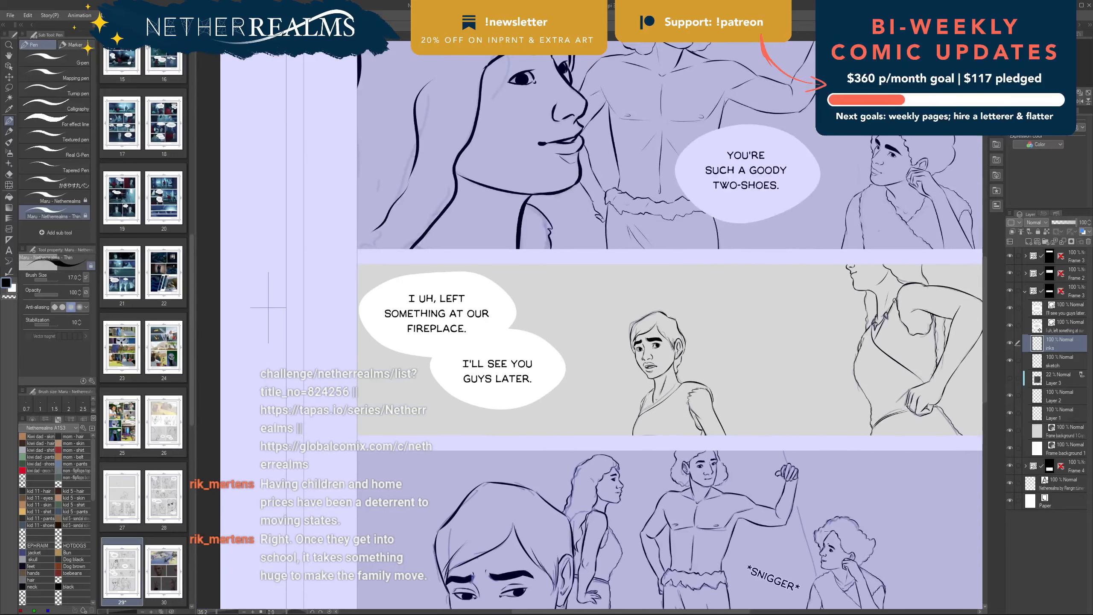
Step: Examine the third panel's inks up close and review the complete page 29 with all four panels
scroll(667, 407, "up", 2)
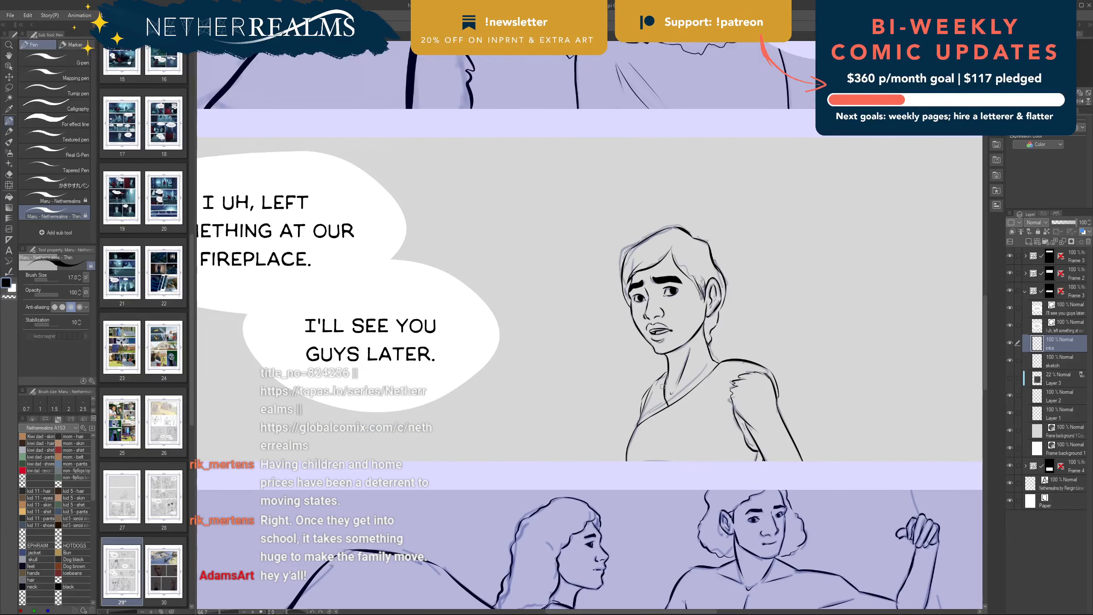
left_click_drag(668, 407, 665, 397)
scroll(572, 400, "down", 3)
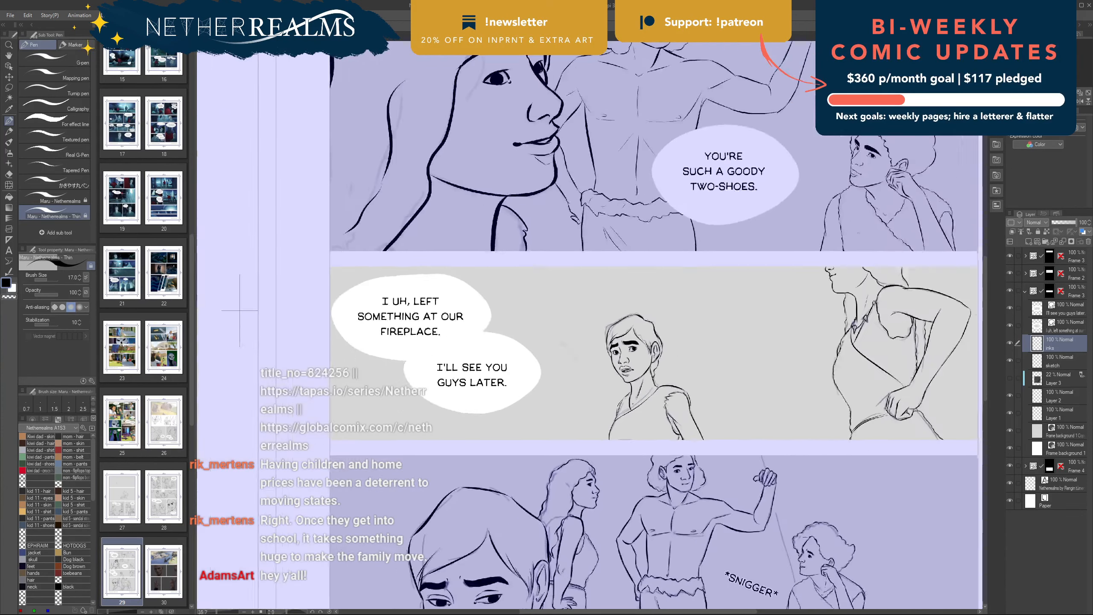
left_click_drag(572, 401, 553, 291)
scroll(613, 367, "down", 1)
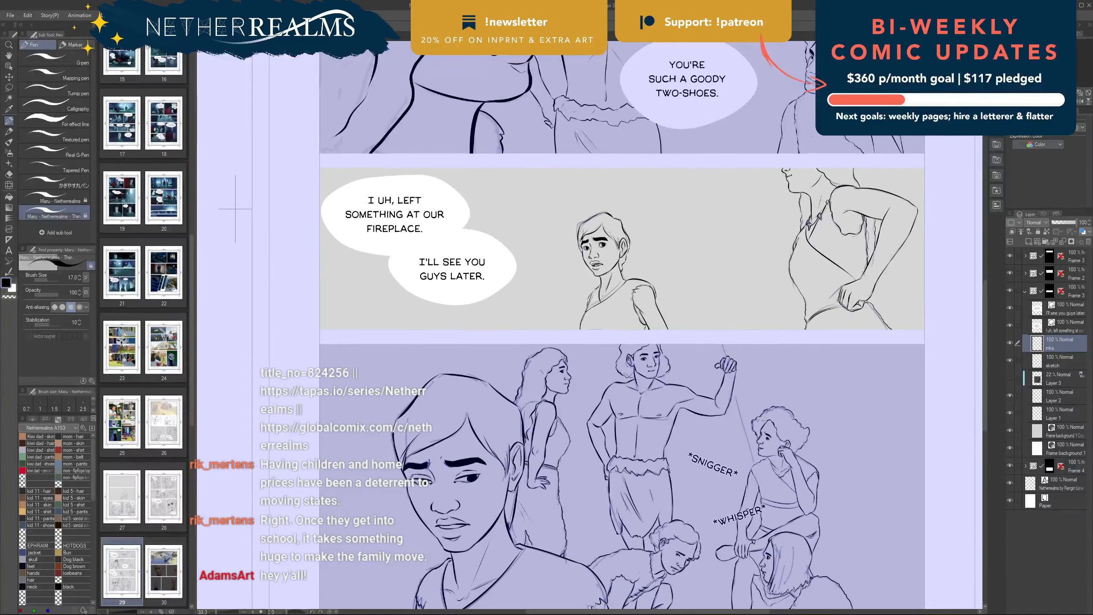
scroll(589, 397, "down", 2)
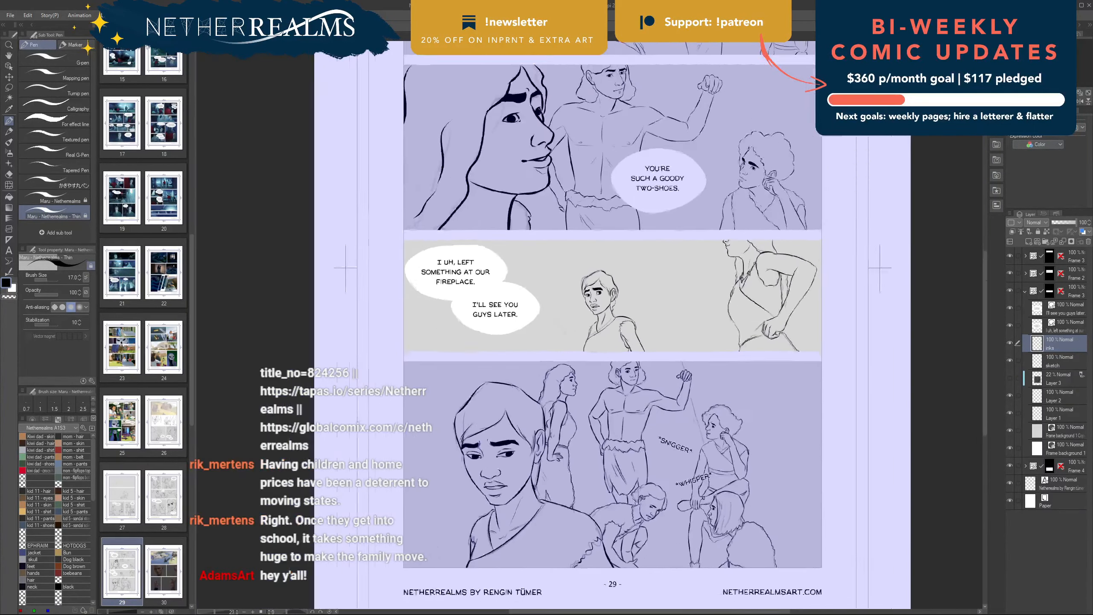
left_click_drag(589, 397, 583, 367)
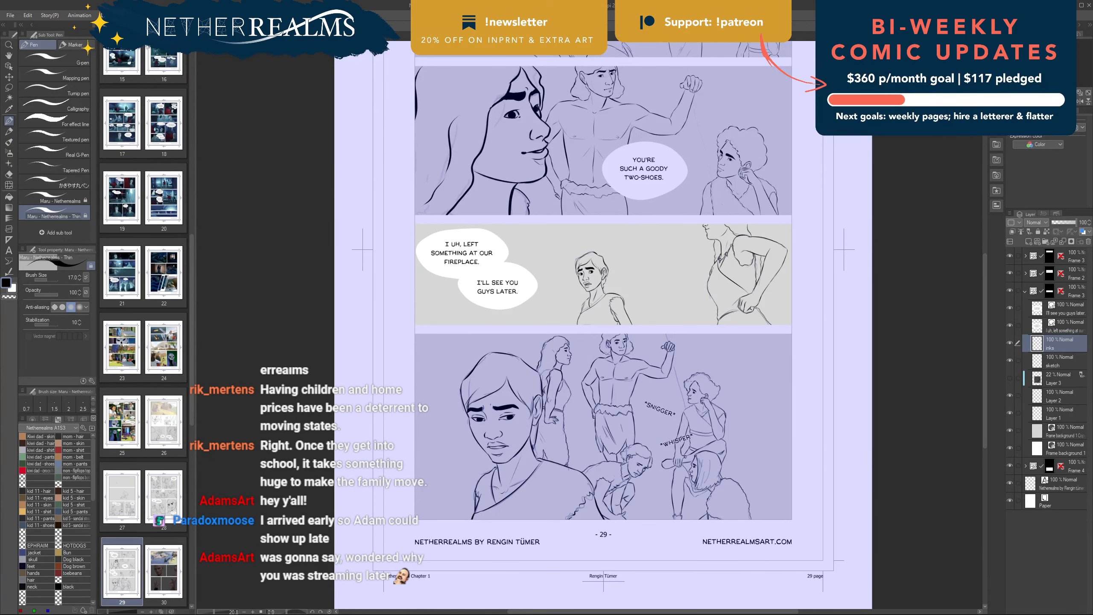
scroll(603, 320, "up", 3)
scroll(604, 319, "down", 2)
scroll(604, 319, "down", 1)
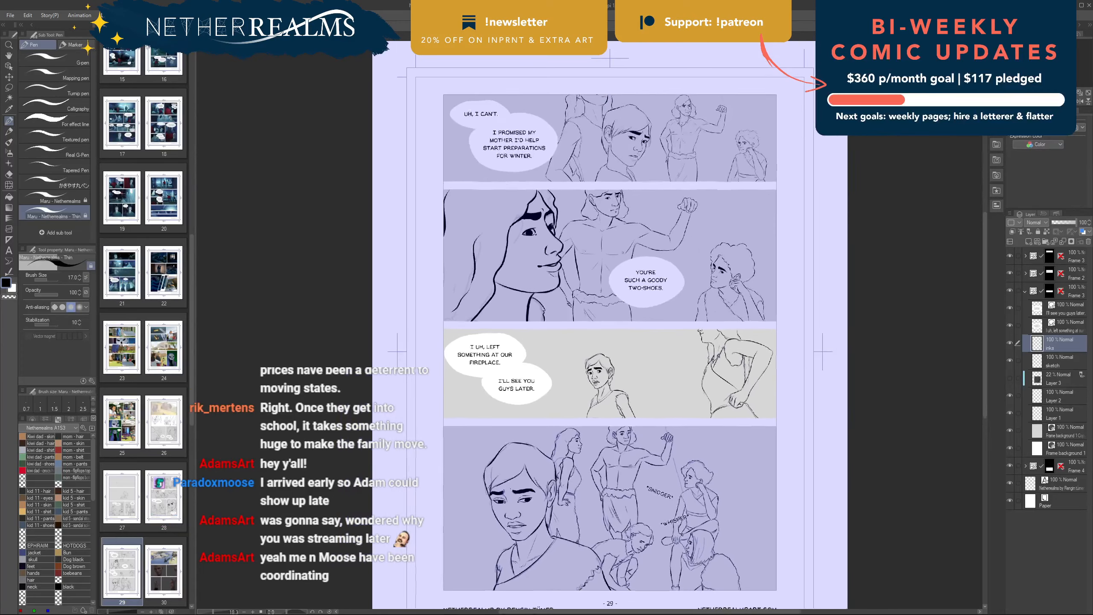
scroll(603, 319, "down", 2)
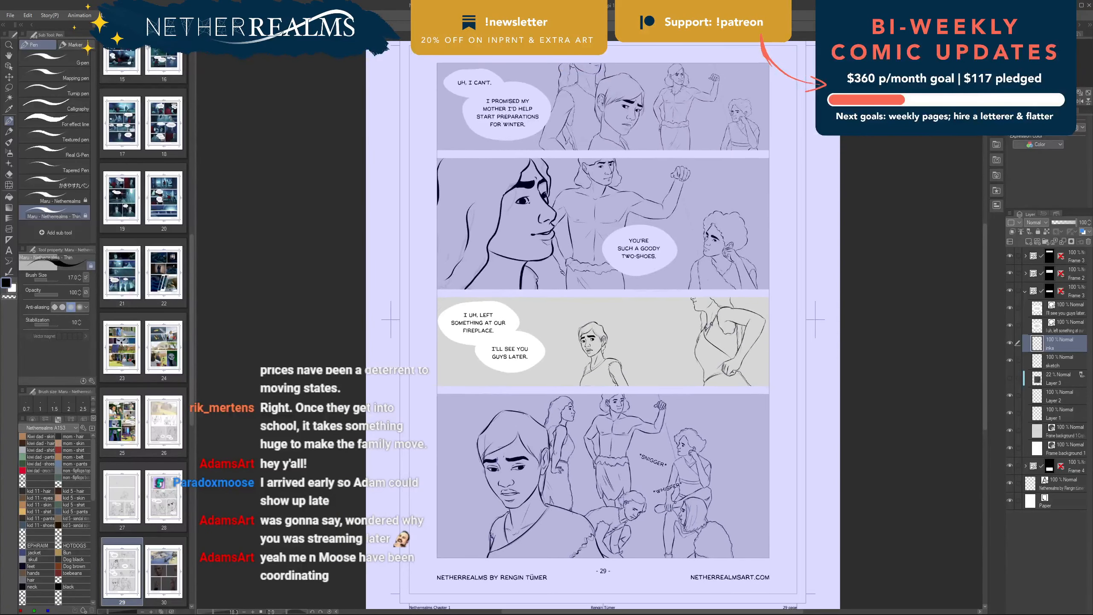
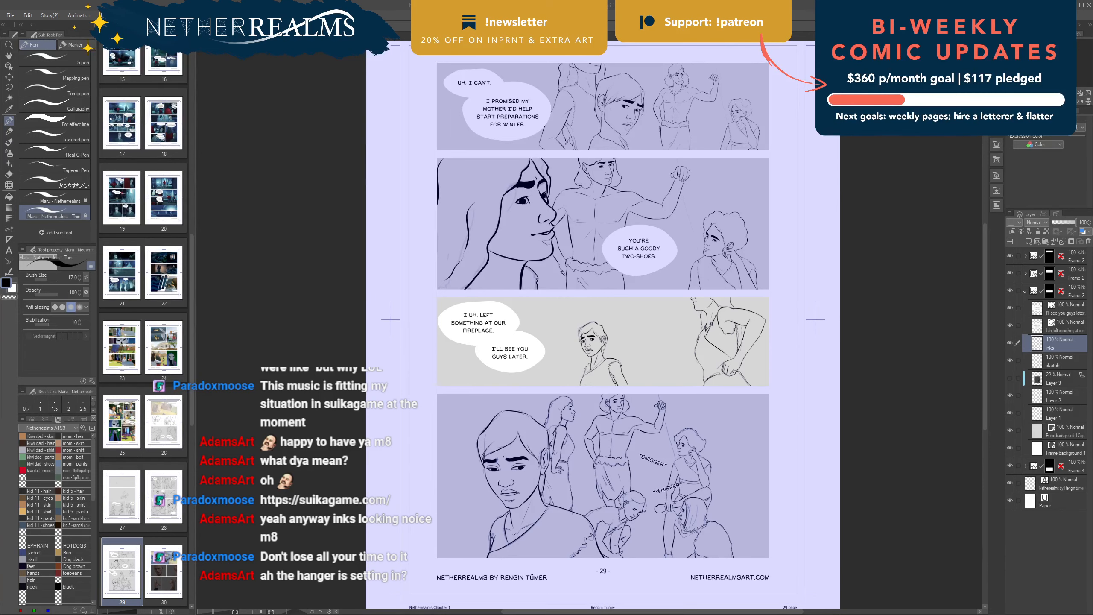
Step: Switch to the browser's older colored comic page, view its HOOOONK panel enlarged beside the canvas, and close the page
left_click_drag(747, 1, 664, 129)
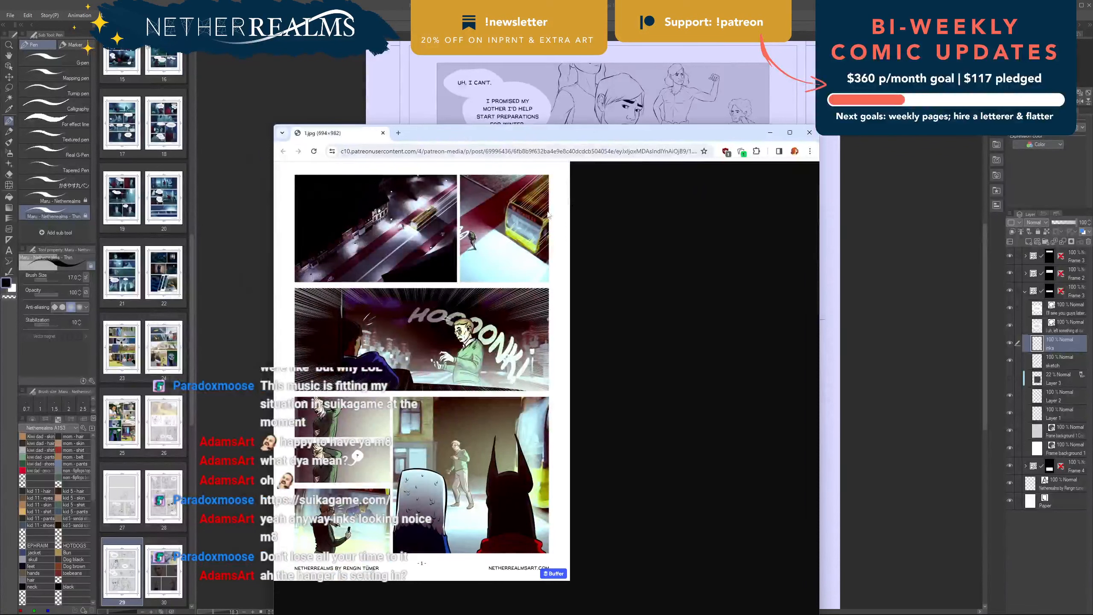
left_click_drag(521, 132, 1010, 66)
scroll(992, 279, "up", 5)
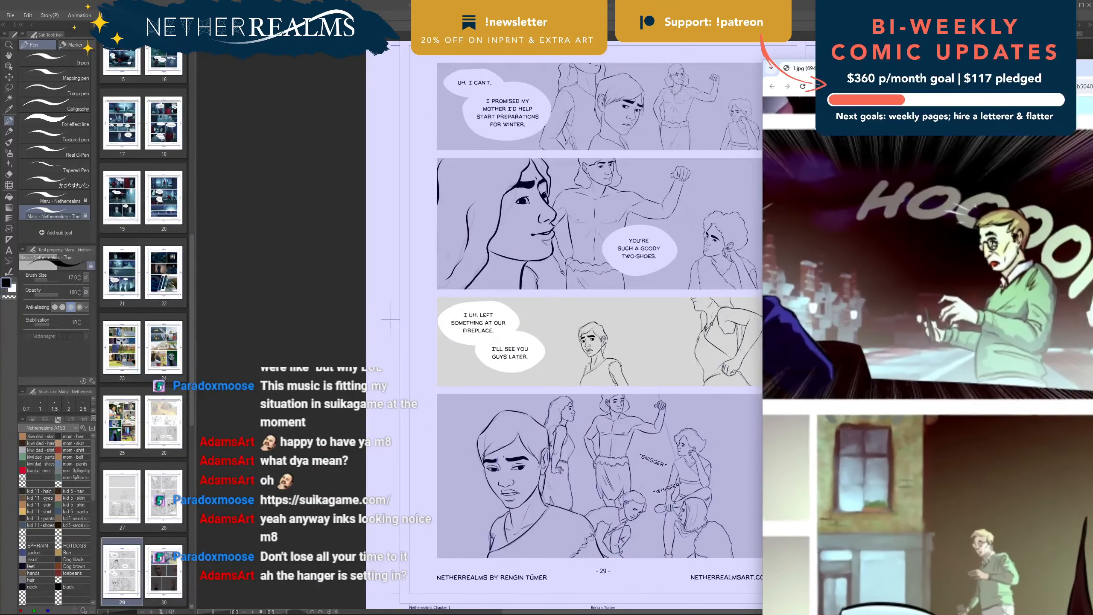
scroll(928, 327, "right", 3)
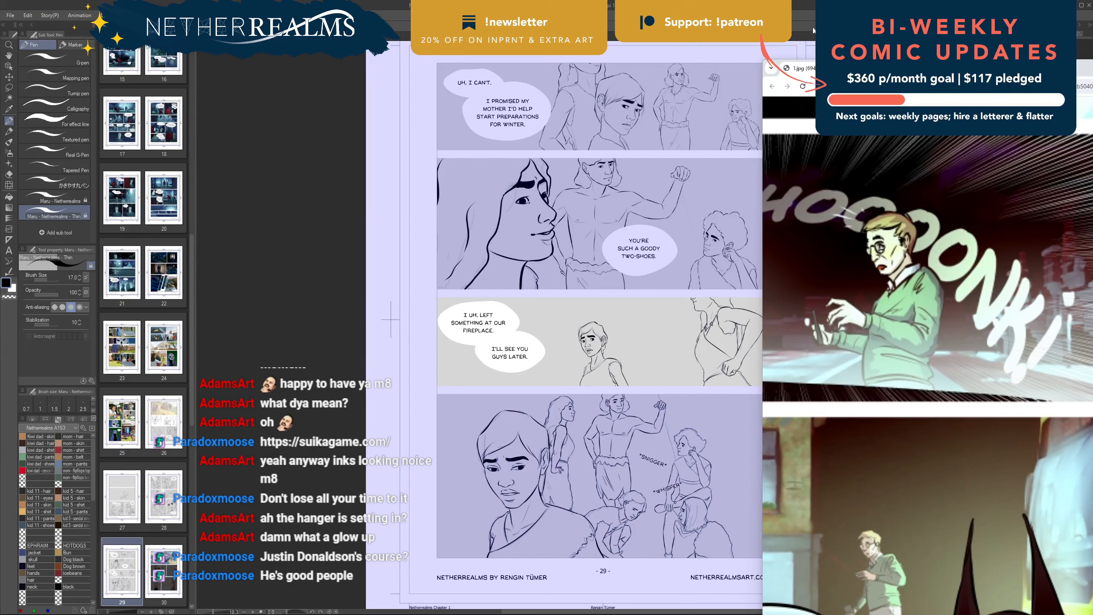
left_click(835, 220)
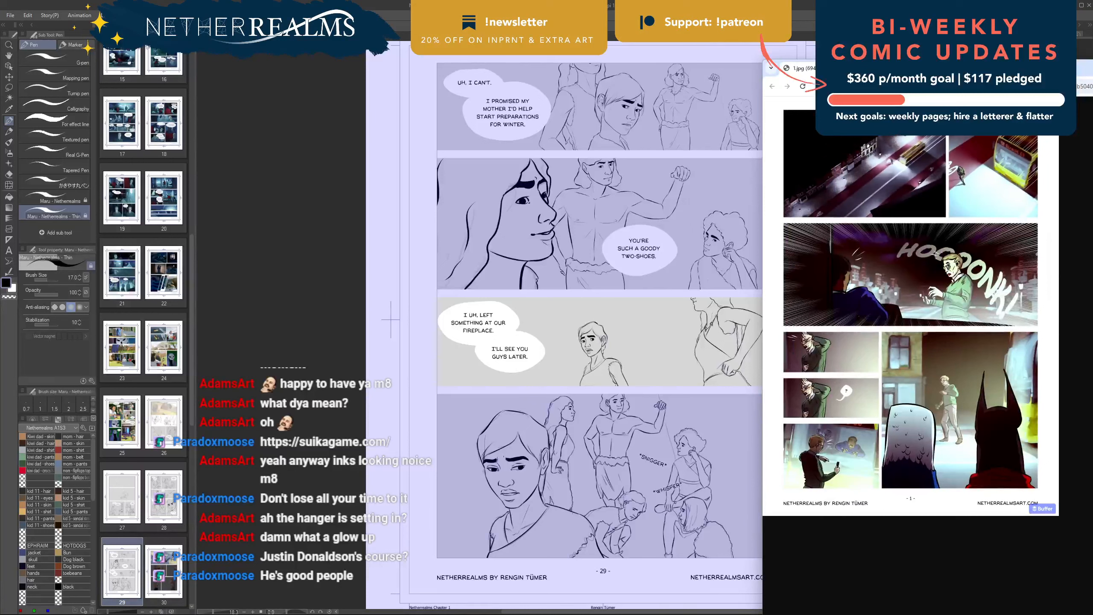
key("ctrl+w")
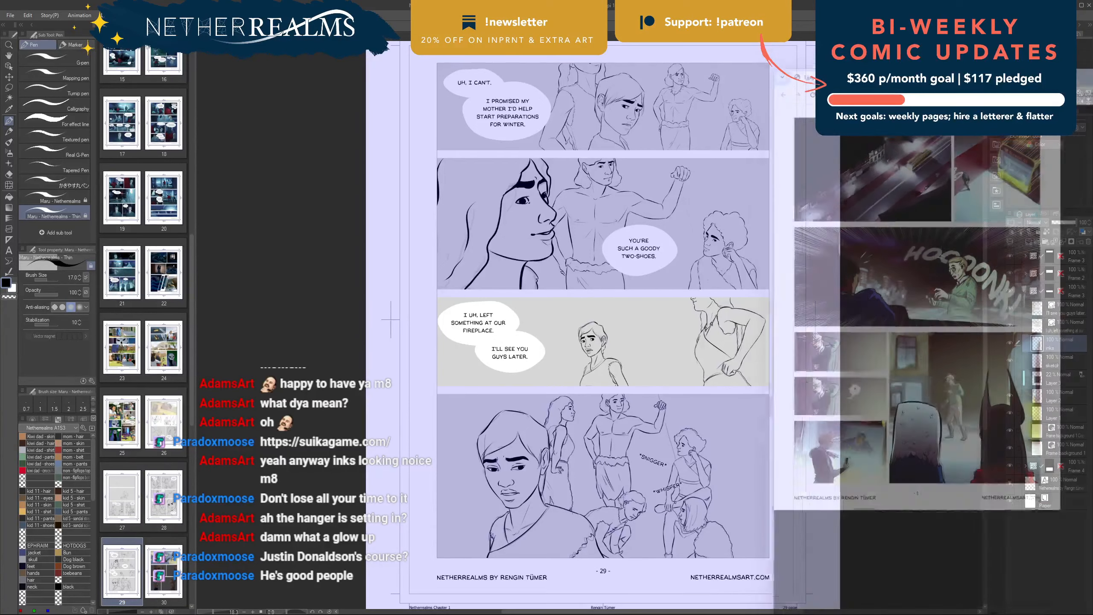